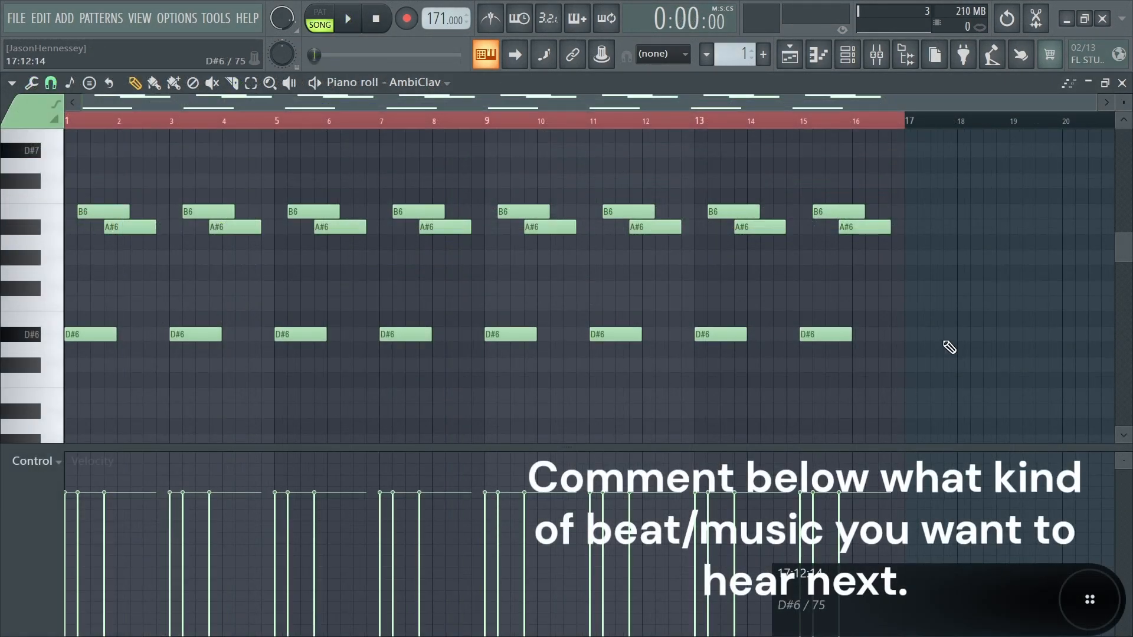
Play the AmbiClav pattern, switch to the Funky Electricity channel and enter a rising D#5, G#5, A#5, B5 phrase in bar 1.
drag(168, 171, 6, 415)
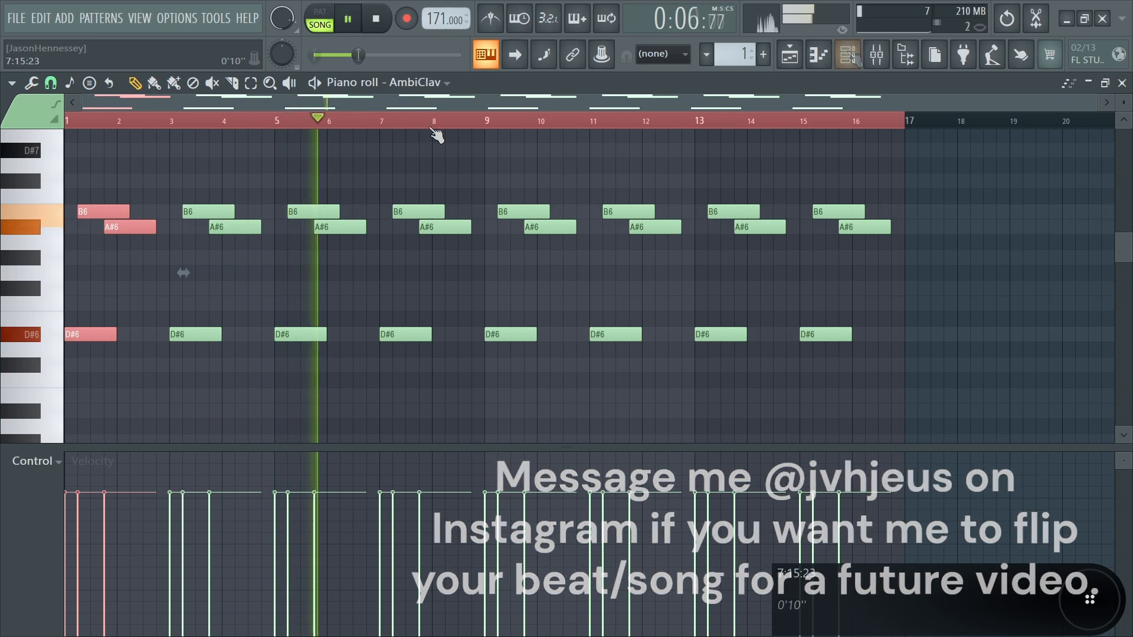
key(space)
key(F6)
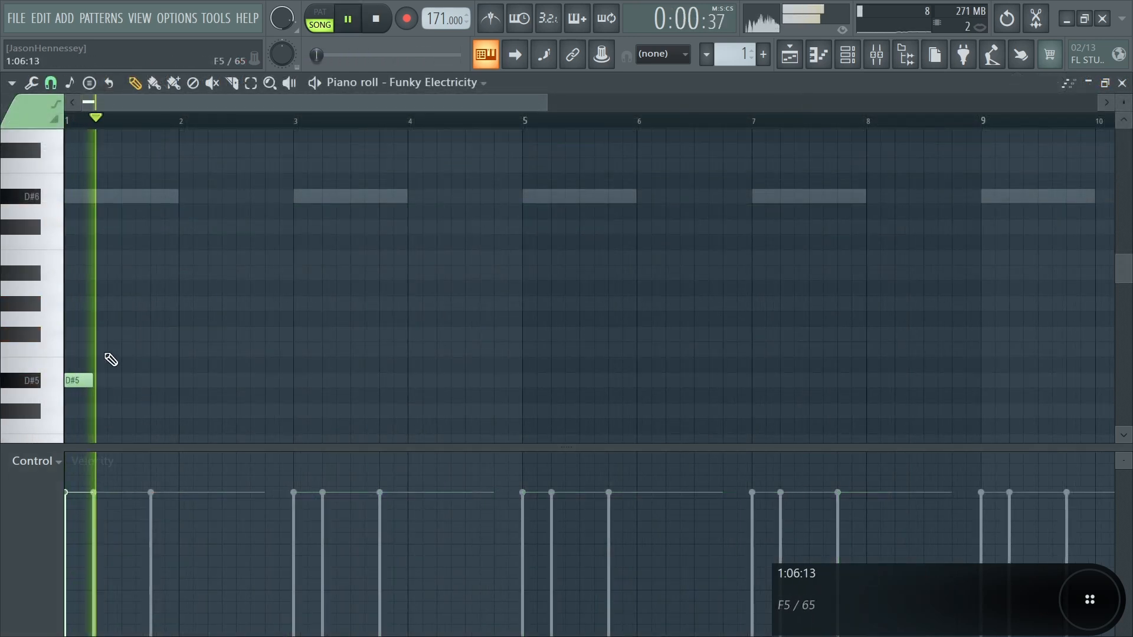
key(space)
click(125, 334)
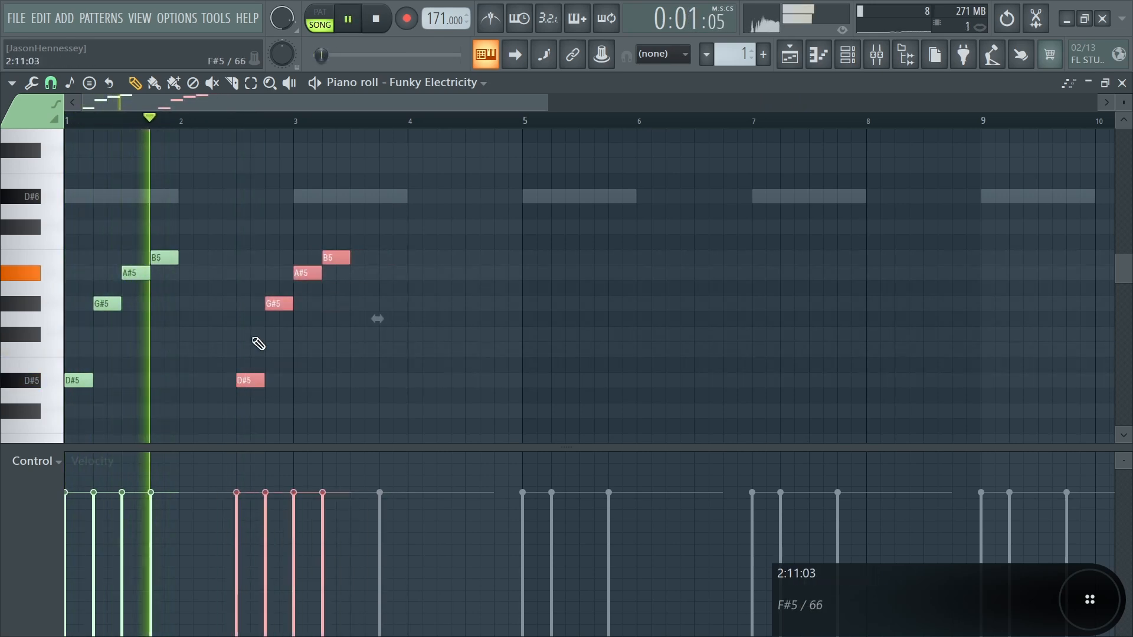
Reduce the repeated phrase before bar 3 to D#5 and G#5, and copy the resulting six-note pattern to start at bar 3.
ctrl+click(253, 341)
scroll(347, 346, up, 4)
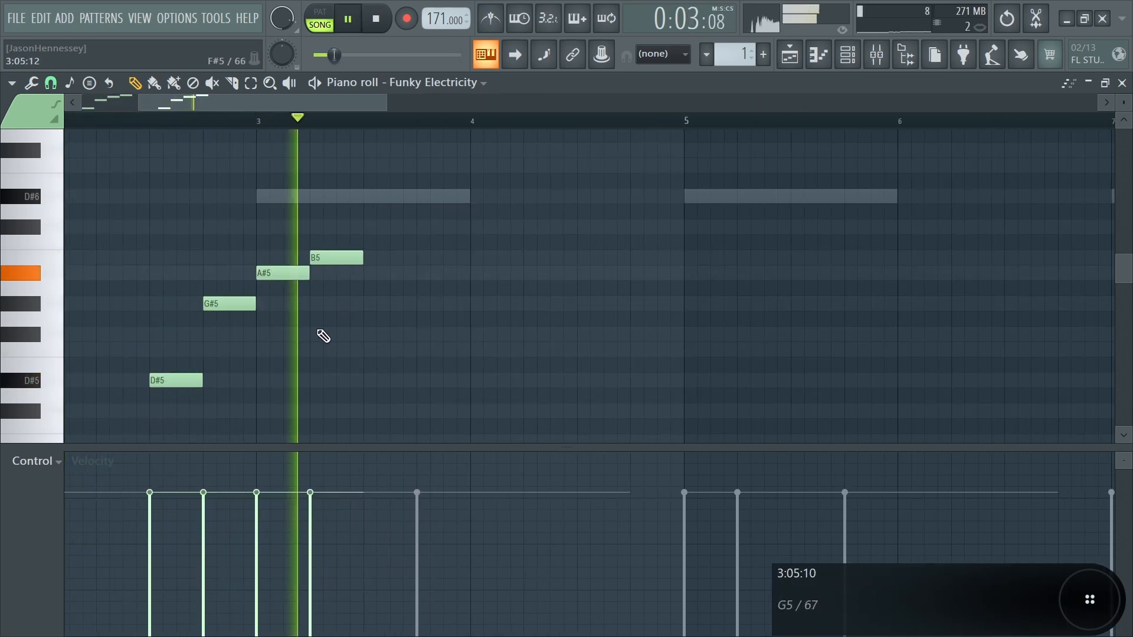
scroll(342, 310, down, 4)
drag(312, 206, 65, 445)
drag(67, 331, 248, 340)
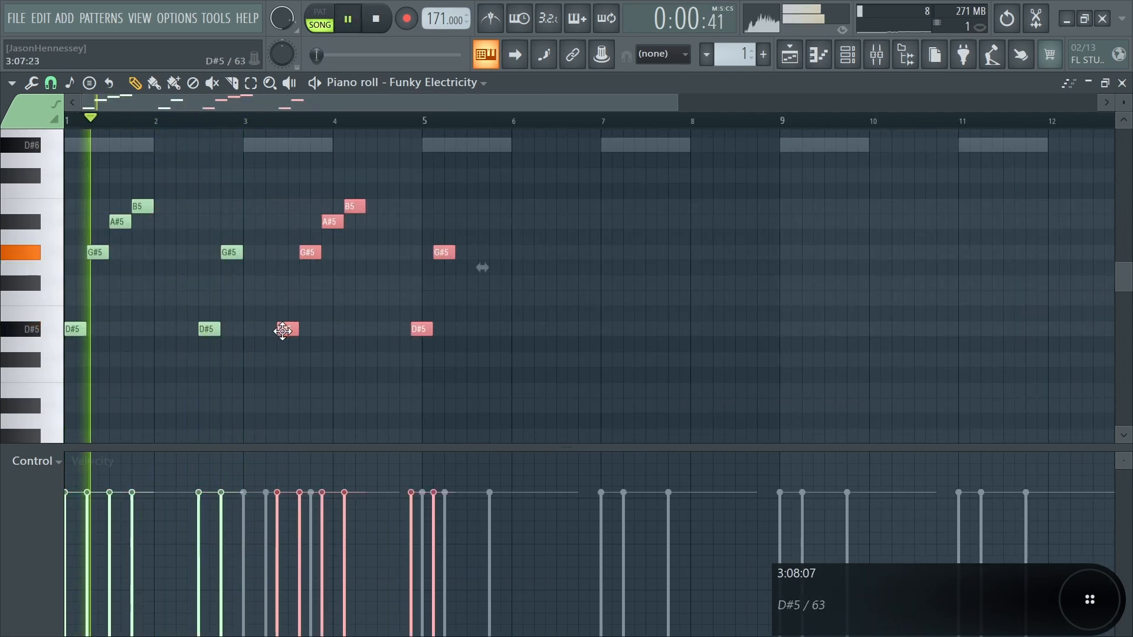
scroll(253, 361, up, 5)
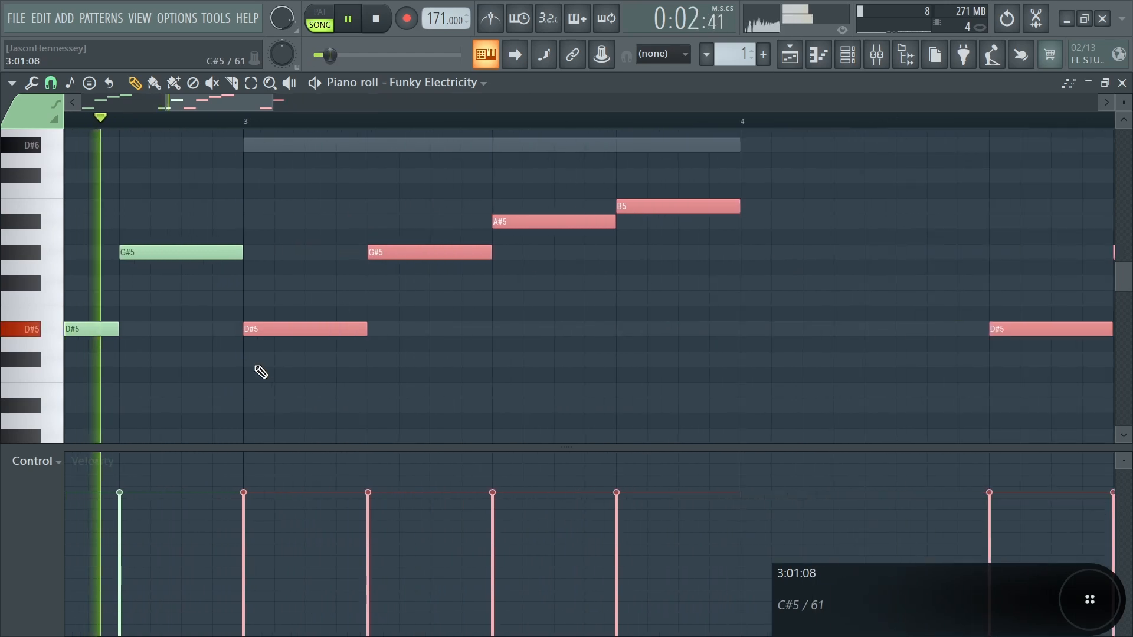
scroll(257, 372, down, 3)
scroll(292, 353, down, 3)
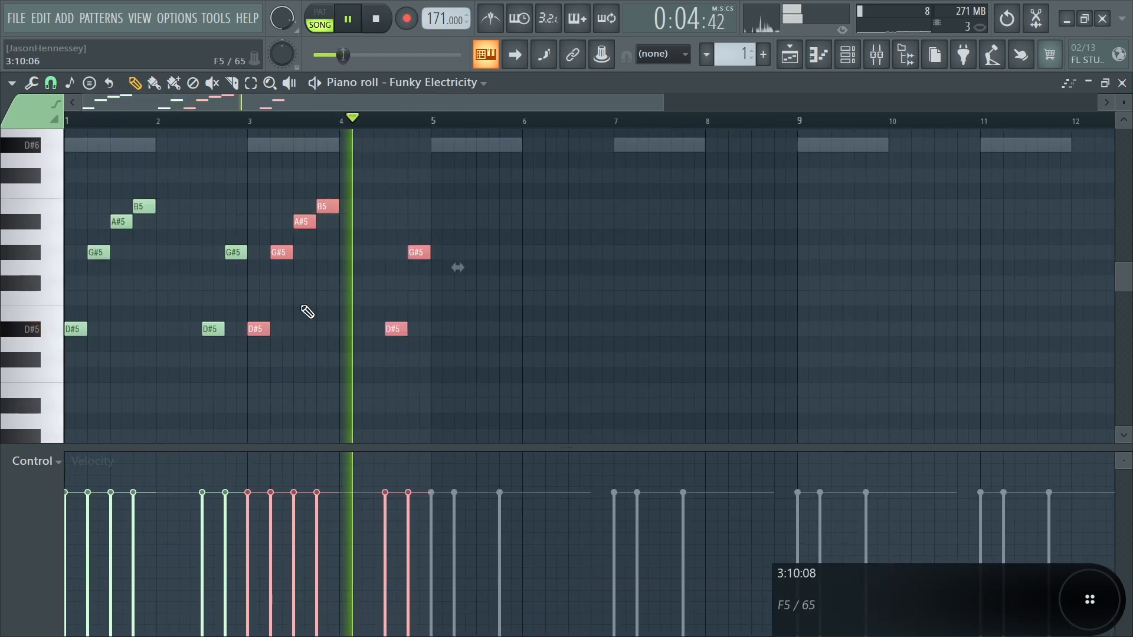
Rework the notes in bar 4 into a falling F#5, F5, D#5 run without the closing G#5, and lengthen the D#5.
key(space)
drag(507, 171, 251, 371)
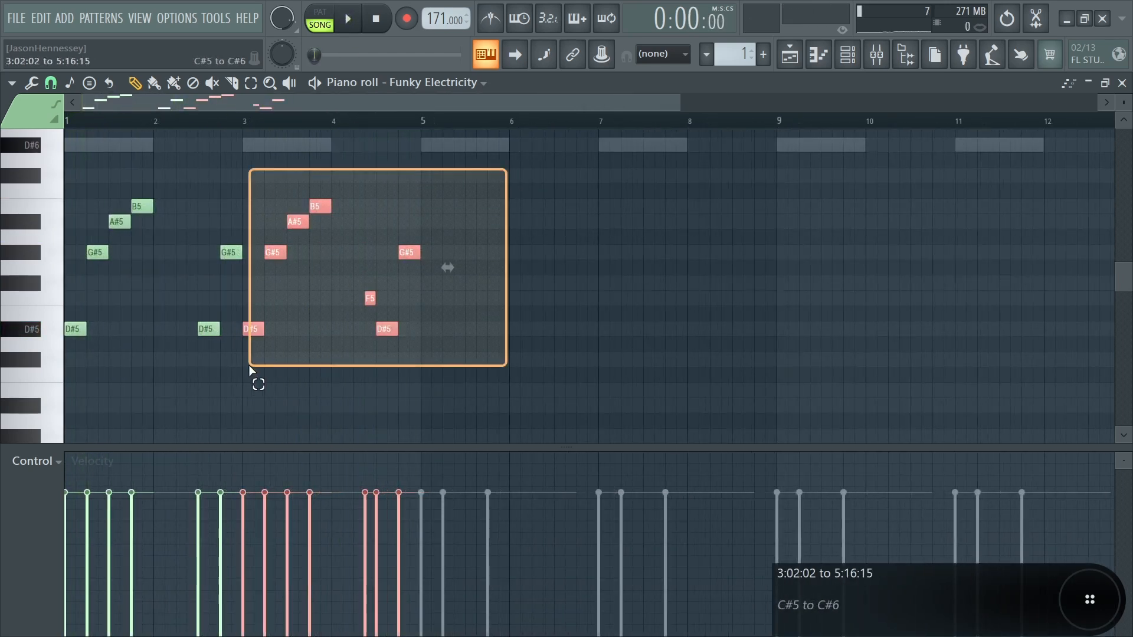
scroll(366, 364, up, 5)
ctrl+click(371, 358)
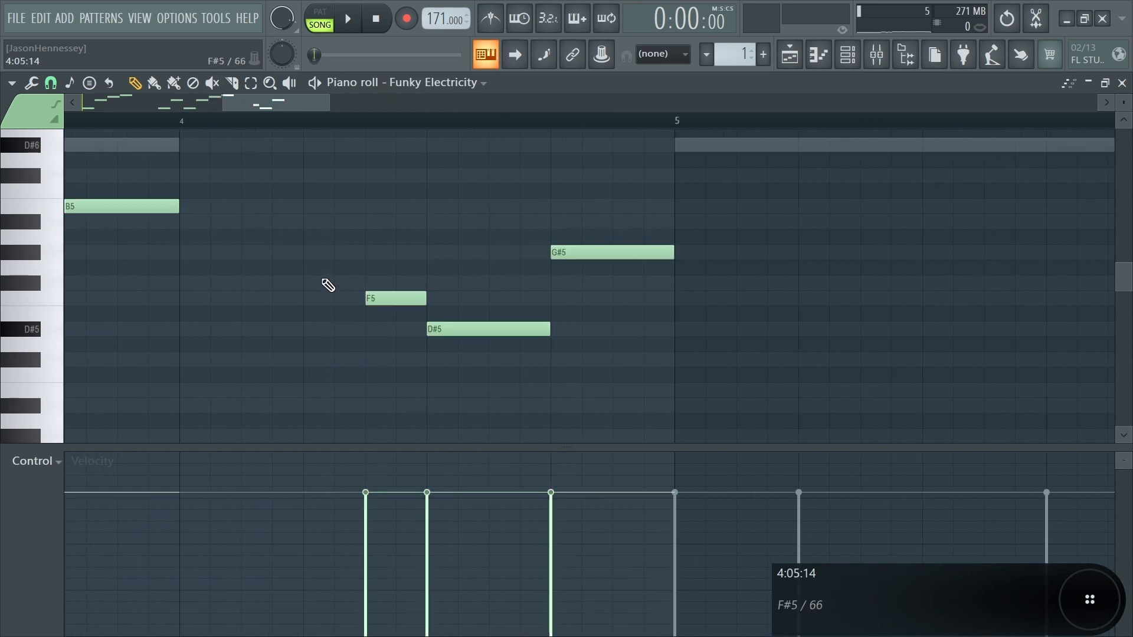
drag(302, 253, 433, 307)
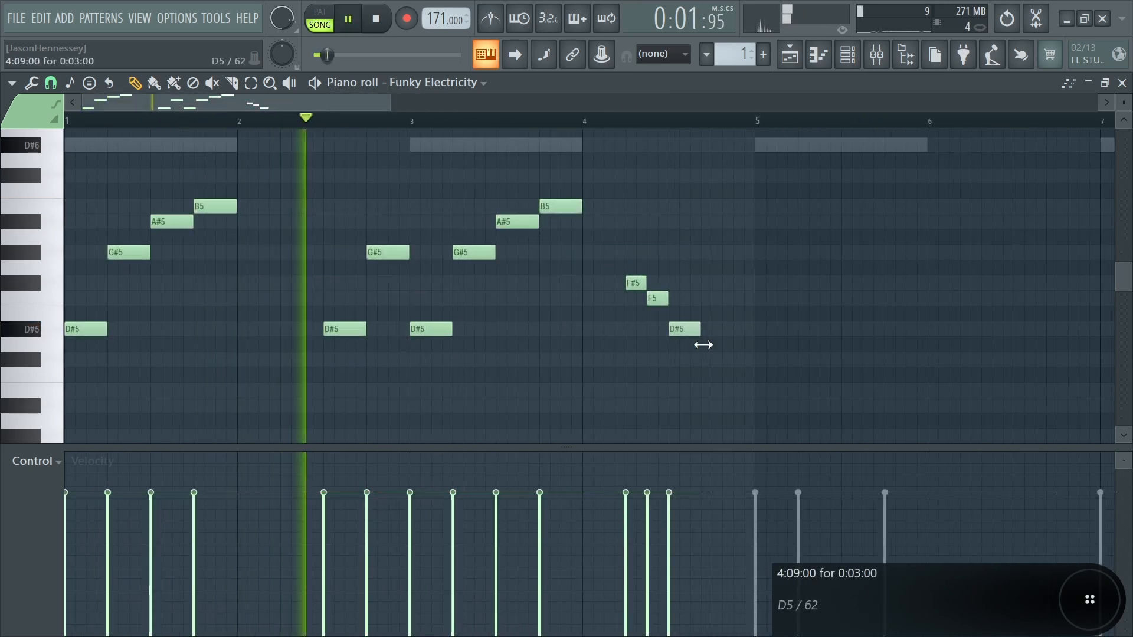
drag(702, 344, 713, 342)
Shift the falling three-note run so its D#5 starts at 4:13:00, and play the melody from the start.
drag(758, 219, 620, 367)
scroll(623, 374, up, 3)
drag(696, 329, 784, 331)
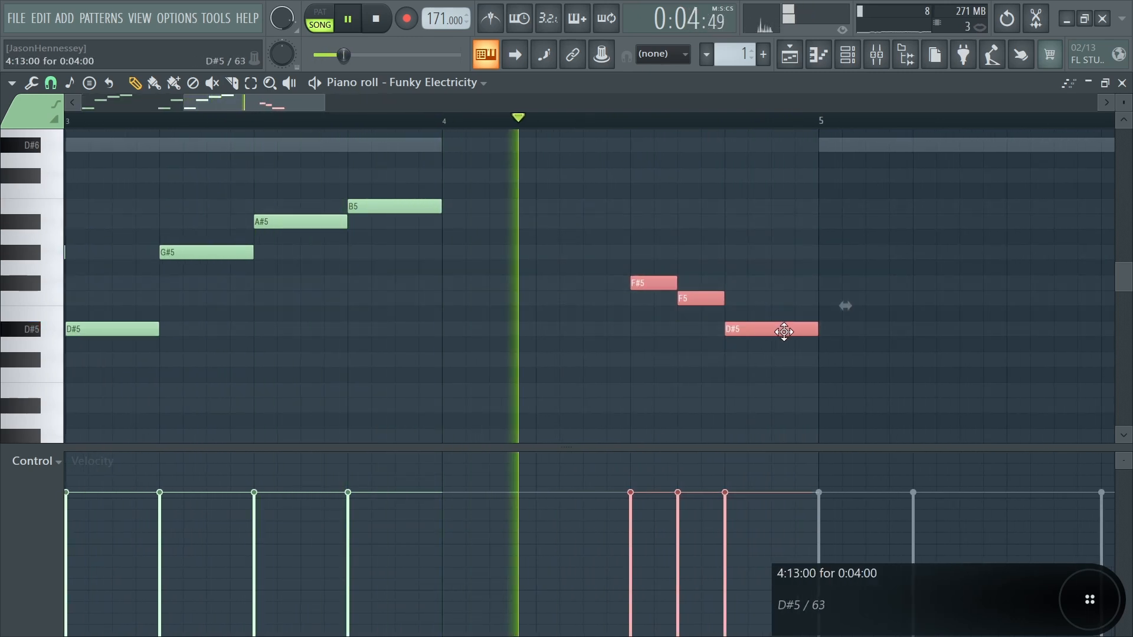
key(space)
key(space)
scroll(557, 313, down, 5)
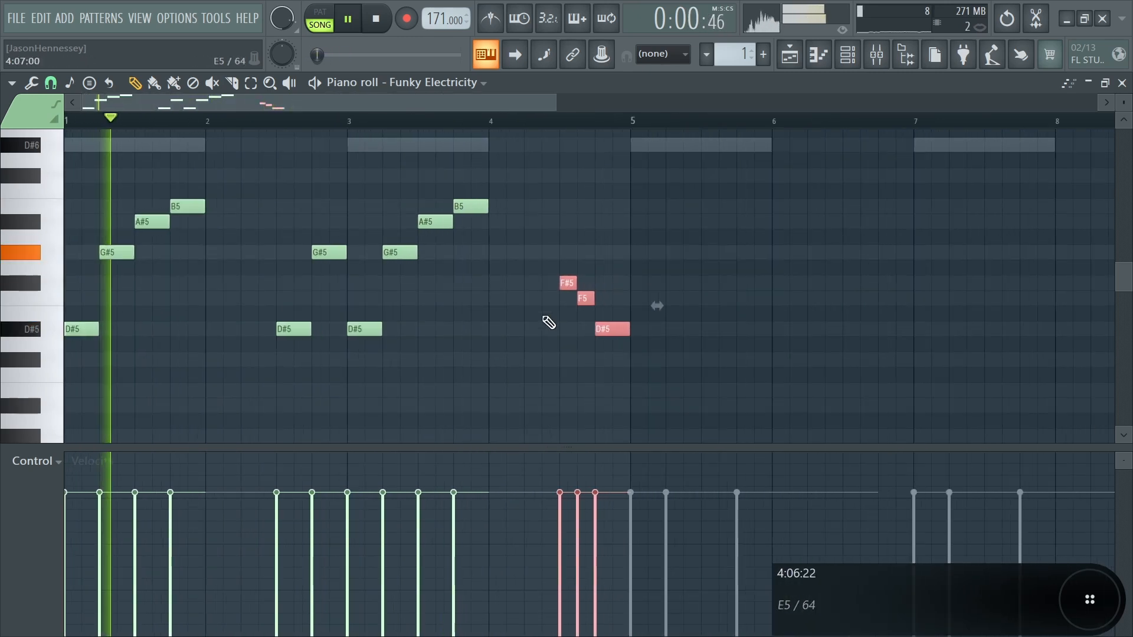
Duplicate the four-bar Funky Electricity melody into bars 5 to 8.
drag(318, 168, 290, 341)
key(space)
scroll(290, 341, up, 4)
drag(291, 169, 801, 391)
scroll(800, 391, down, 3)
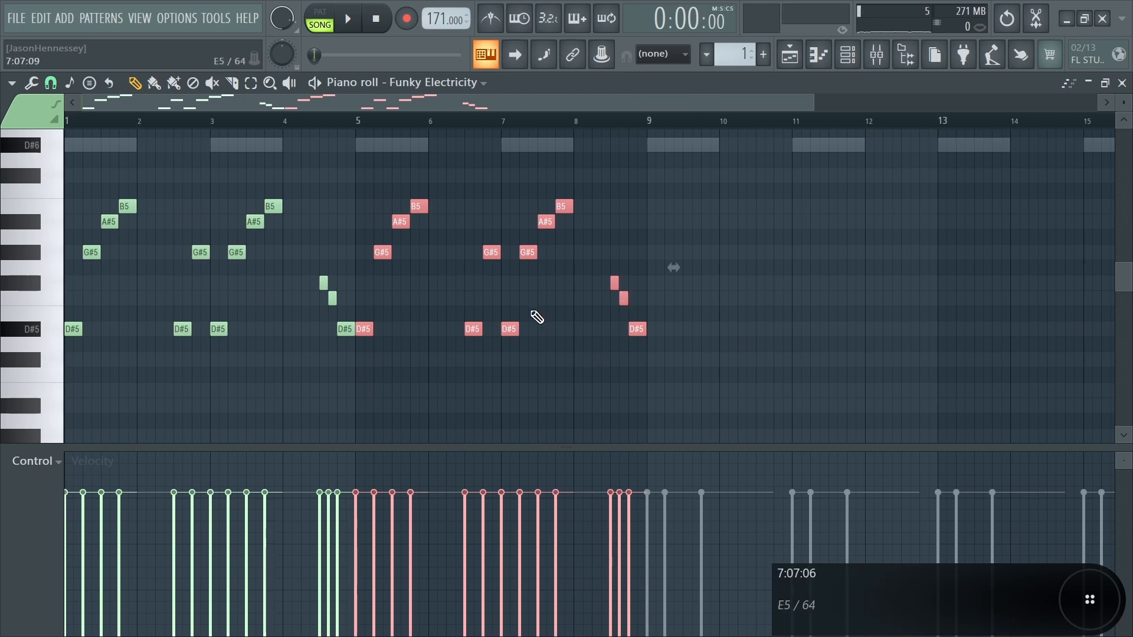
Flip the four notes in bar 5 horizontally so they descend from B5 to D#5.
scroll(556, 260, up, 3)
drag(630, 153, 454, 365)
key(alt+y)
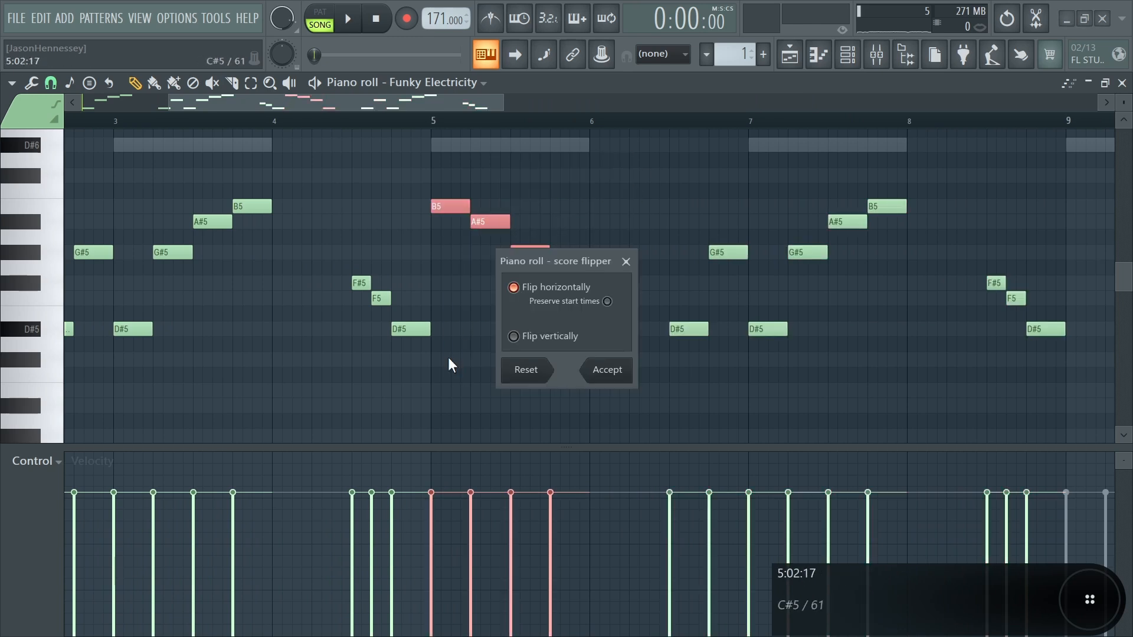
click(598, 377)
scroll(453, 395, down, 3)
scroll(483, 344, up, 3)
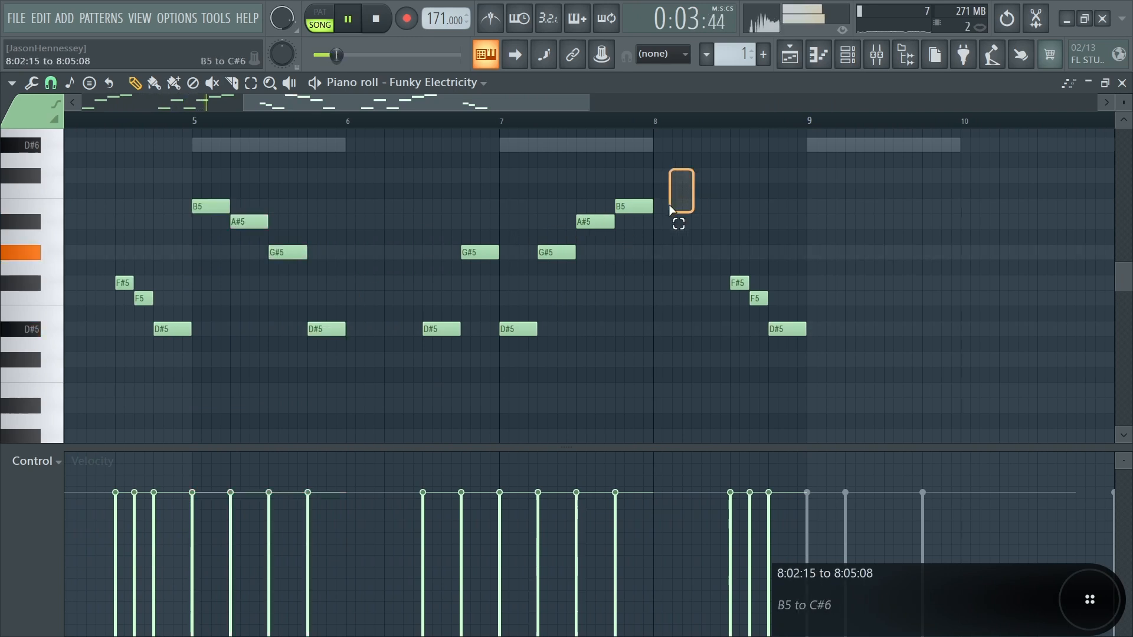
Flip the four rising notes in bar 7 horizontally so they run from B5 down to D#5.
drag(831, 231, 740, 351)
ctrl+click(677, 365)
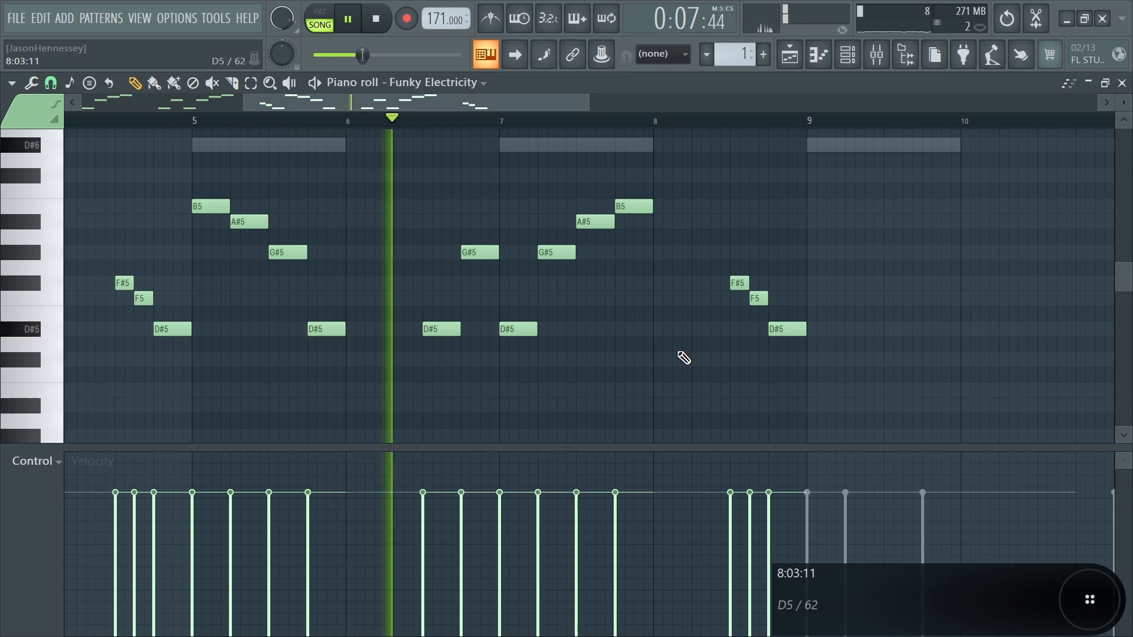
key(space)
drag(652, 195, 535, 375)
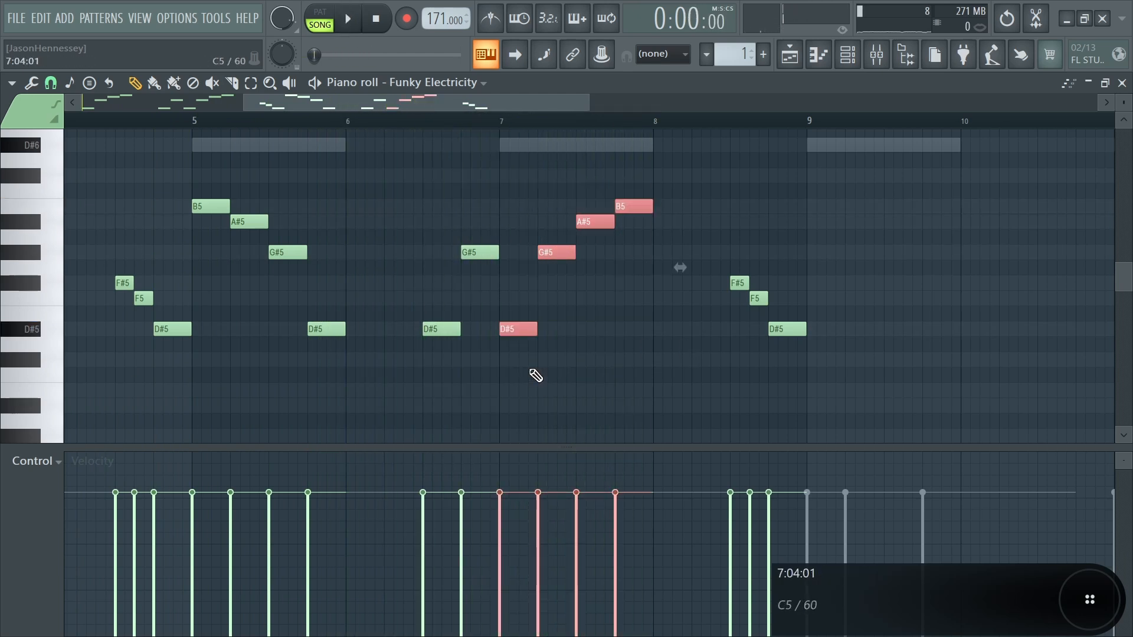
key(alt+y)
click(619, 376)
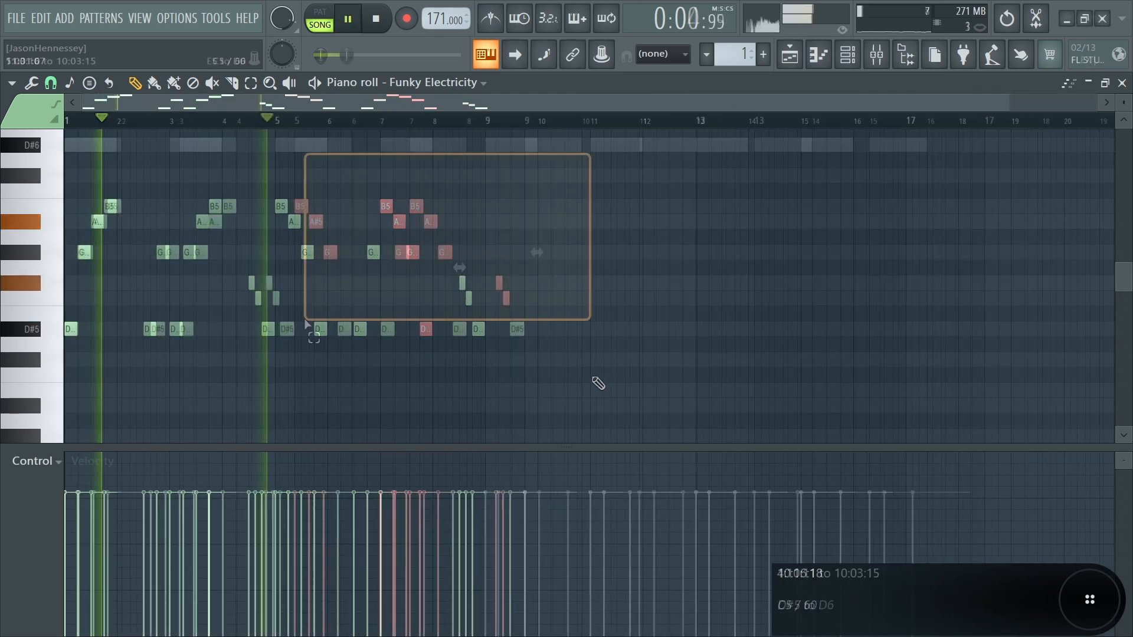
Duplicate the eight-bar melody into bars 9 to 16 and clear the note selection.
drag(70, 331, 532, 345)
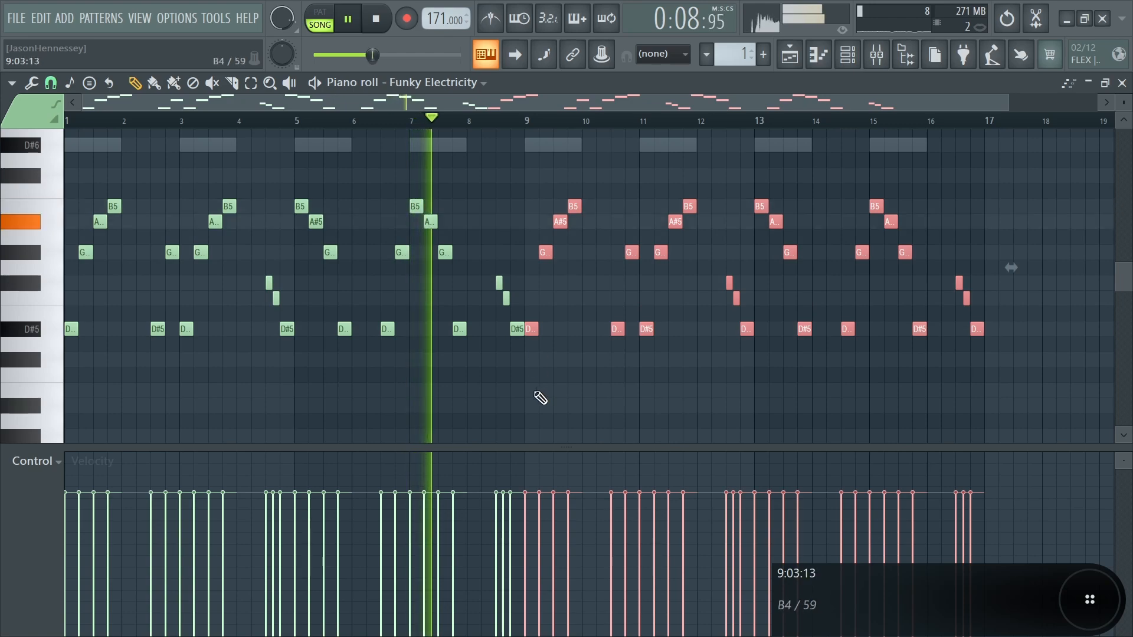
scroll(531, 417, down, 1)
ctrl+click(508, 439)
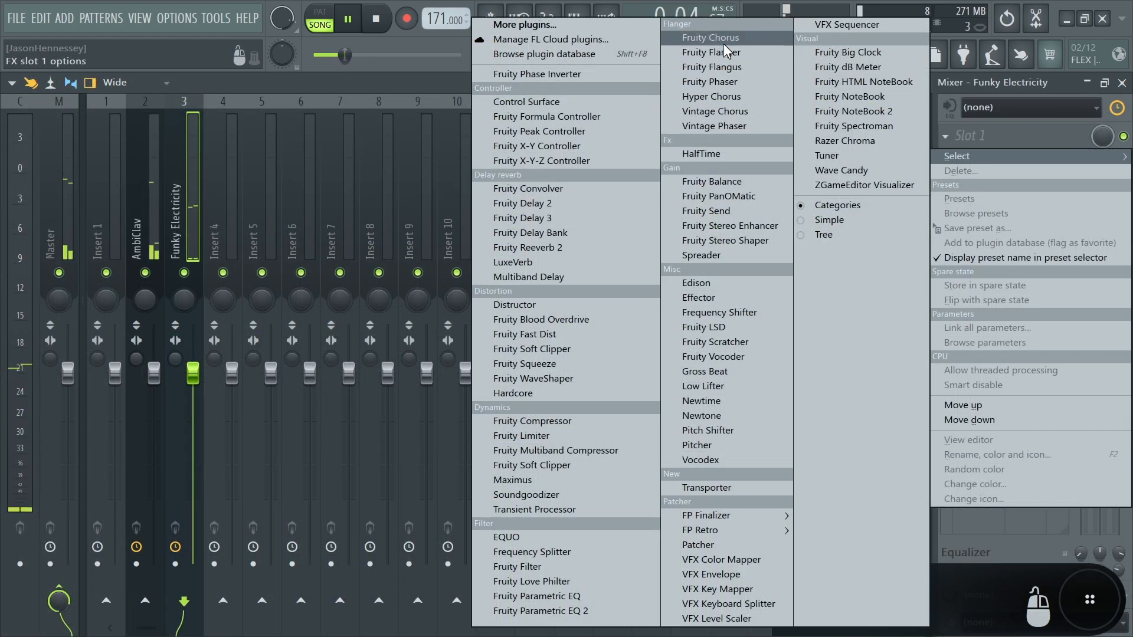
Add Fruity Chorus to the Funky Electricity mixer track and adjust band 4 of AmbiClav's Fruity Parametric EQ 2.
click(725, 40)
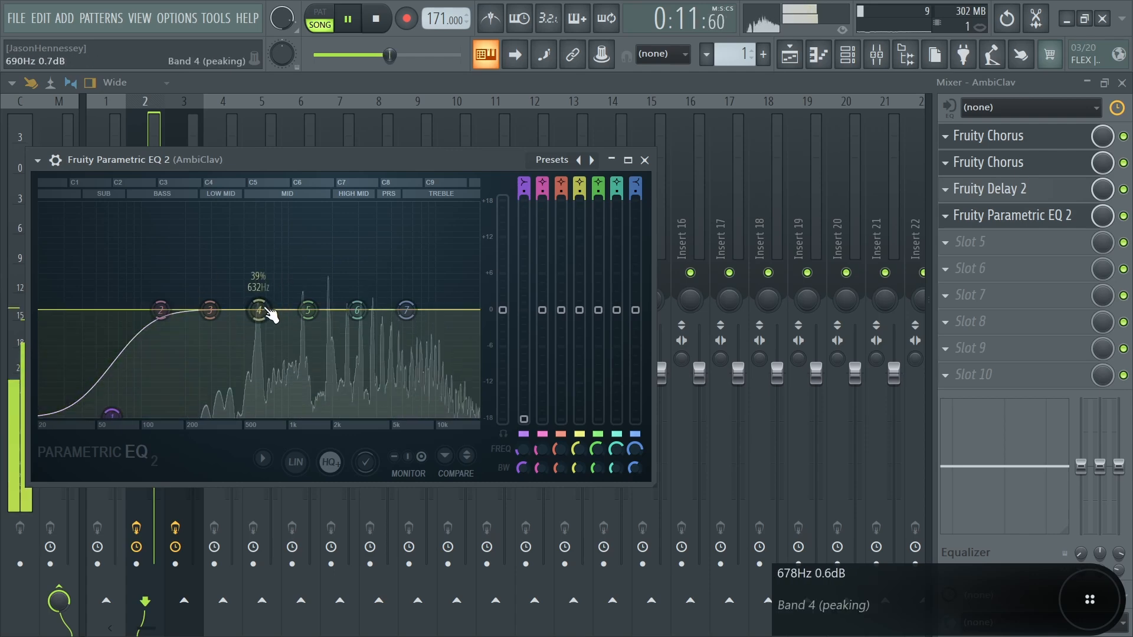
drag(263, 314, 317, 340)
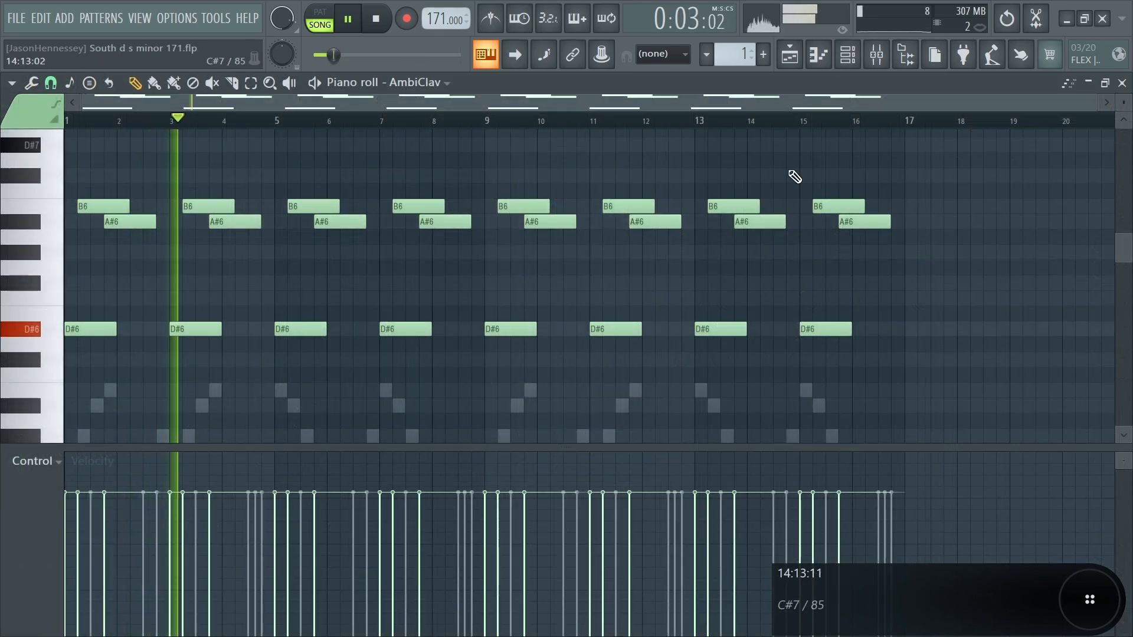
Review the AmbiClav notes and the Funky Electricity melody across all sixteen bars, highlighting note groups and playing them back.
key(space)
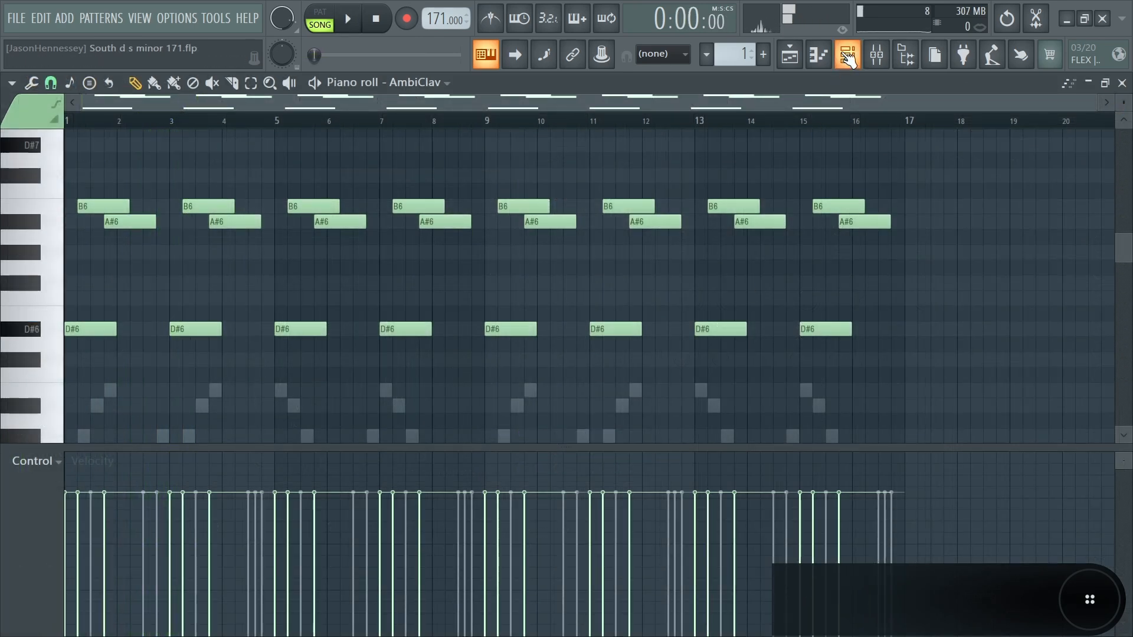
key(ctrl+a)
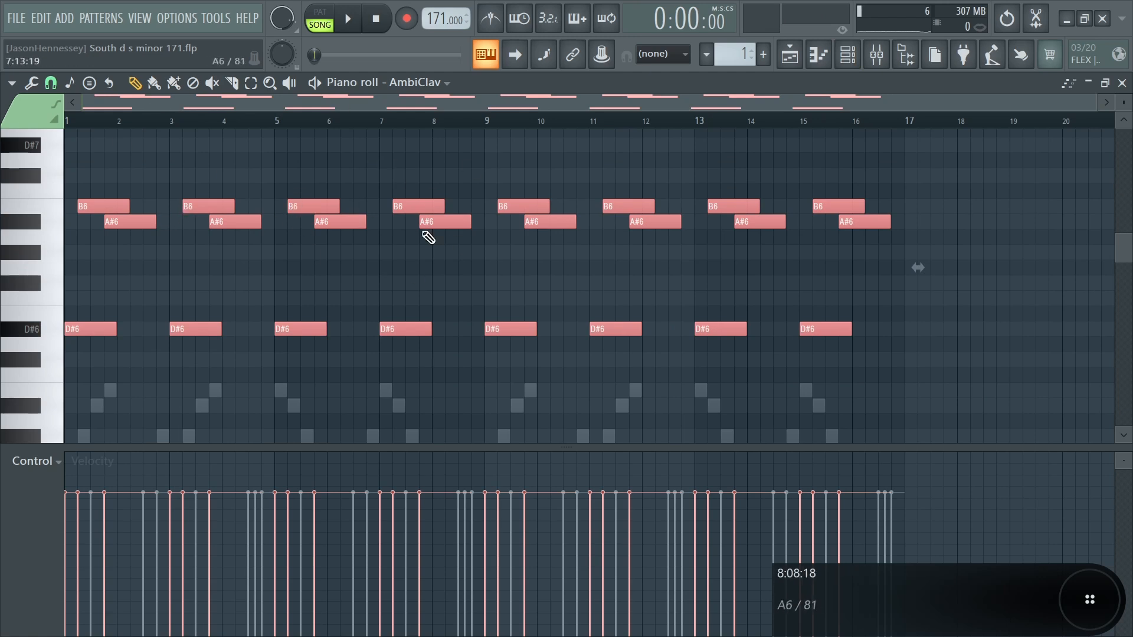
scroll(298, 225, down, 4)
double_click(390, 256)
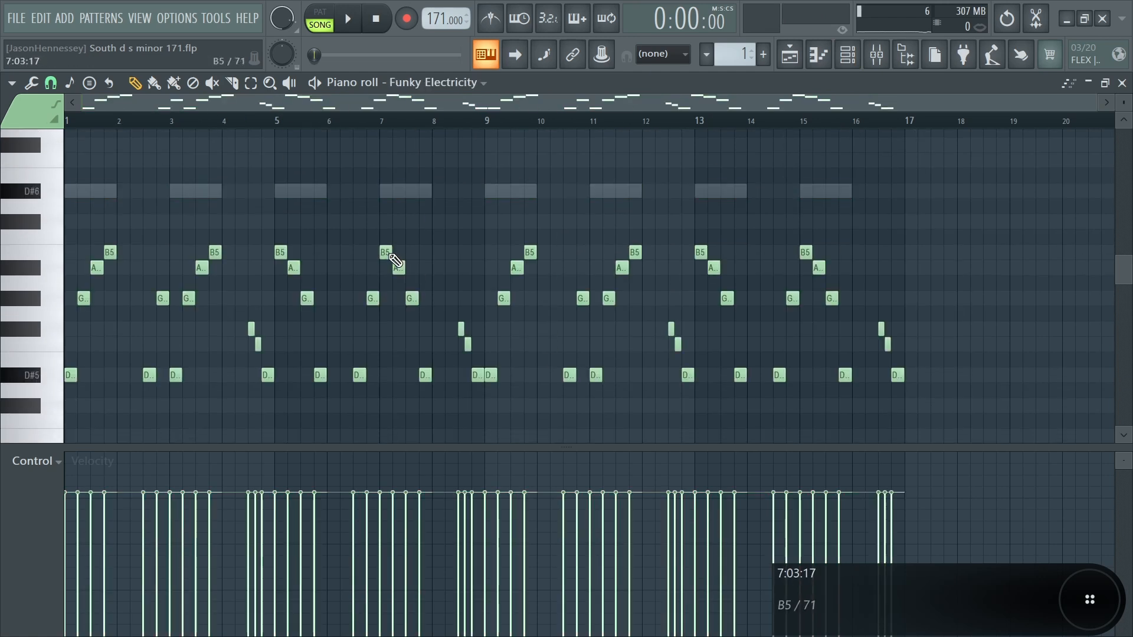
key(space)
drag(274, 218, 475, 425)
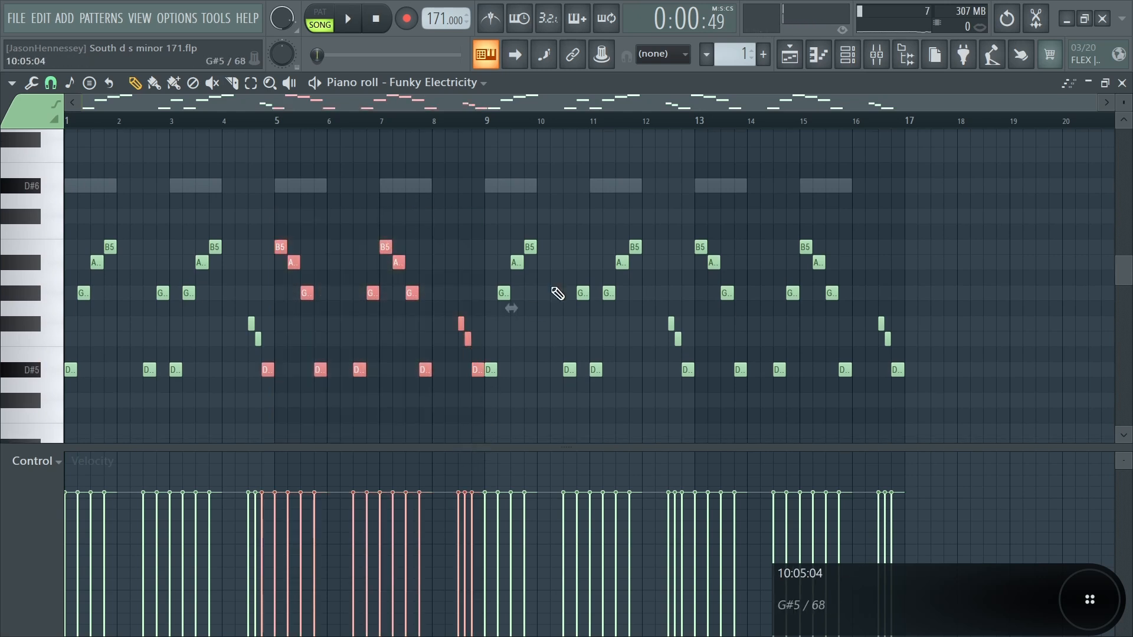
drag(488, 196, 1045, 451)
ctrl+click(589, 340)
drag(464, 179, 34, 374)
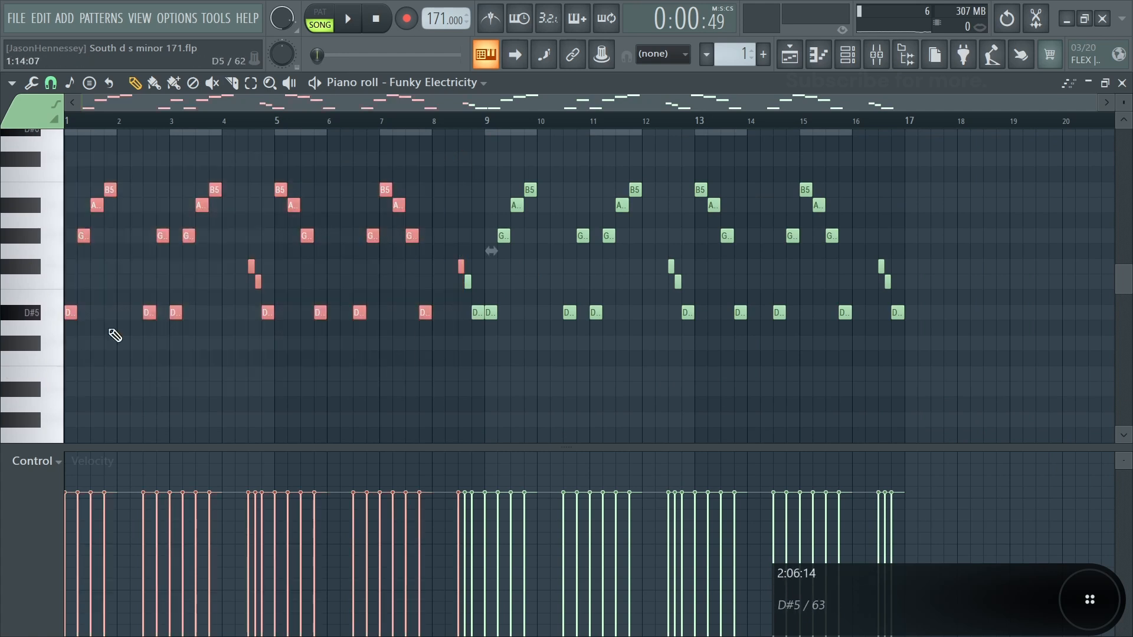
drag(511, 154, 1015, 434)
ctrl+click(681, 403)
scroll(662, 418, up, 4)
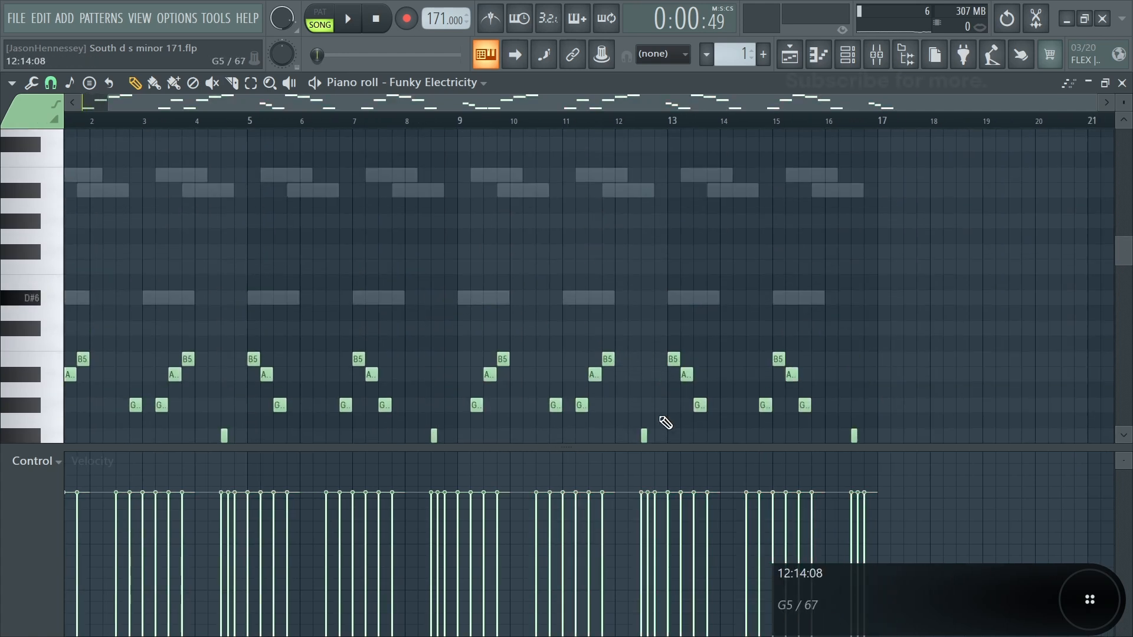
key(space)
scroll(602, 404, down, 3)
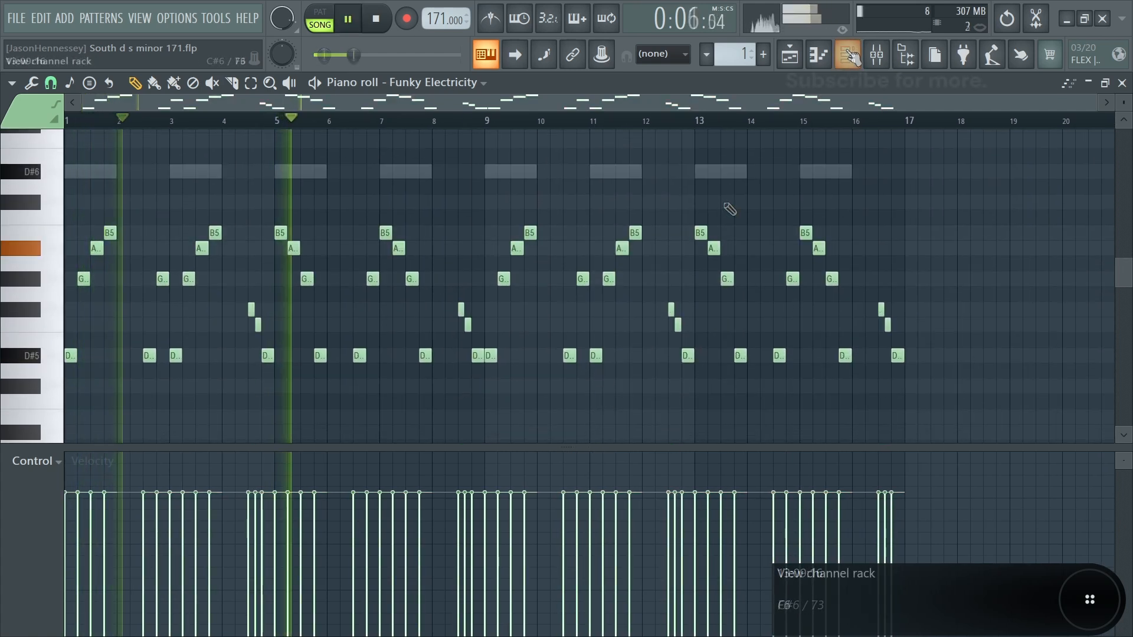
Add a FLEX channel, load the Close Grand preset and place a D#2 note at the start of bar 1.
key(F6)
click(113, 219)
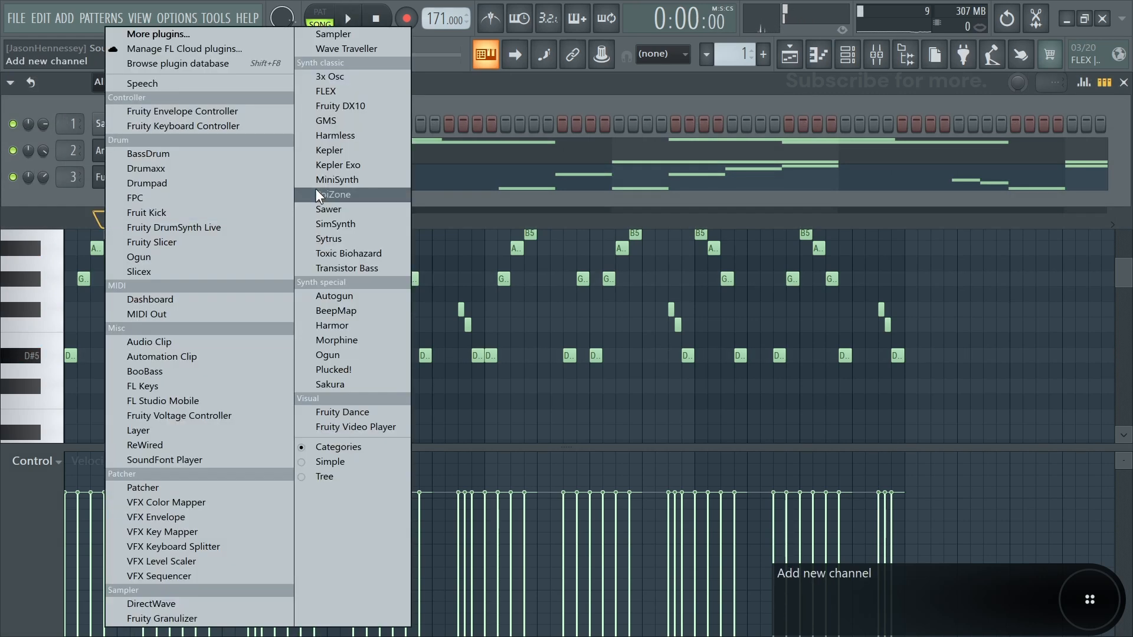
click(346, 94)
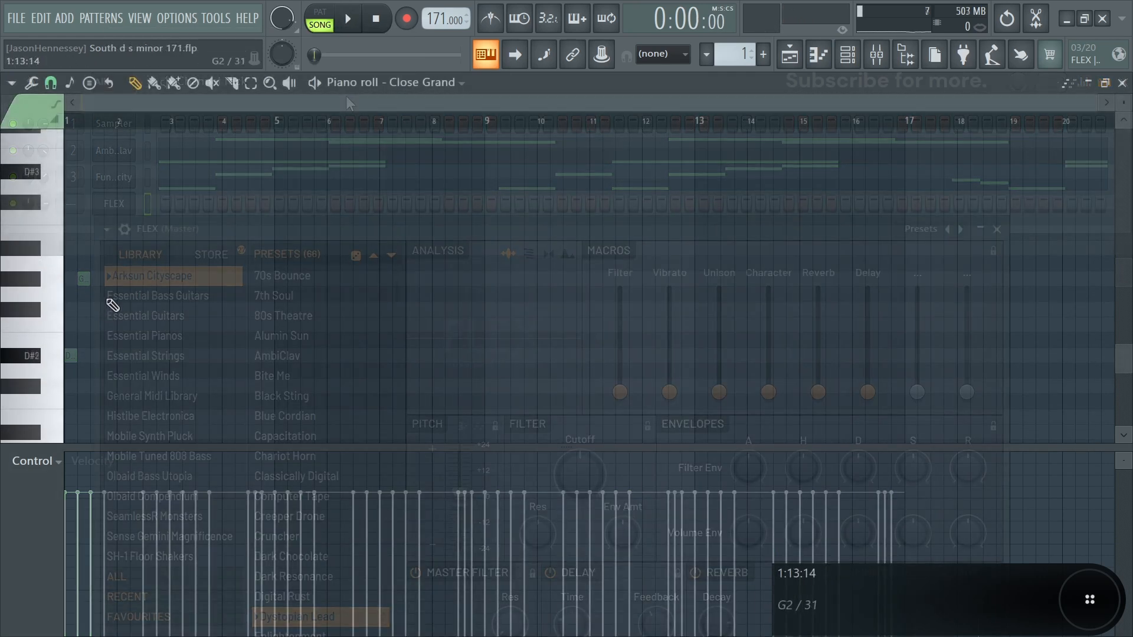
click(78, 361)
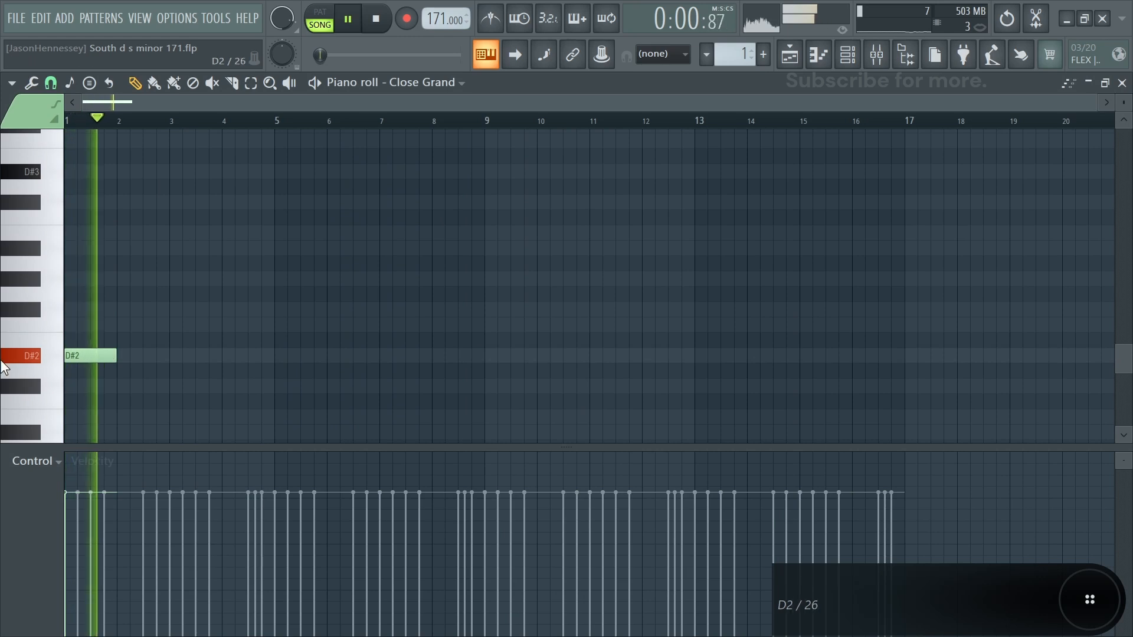
Lengthen the D#2 note to 1:08:00 and place matching D#2 notes at the starts of bars 5 and 9.
scroll(304, 375, up, 2)
key(space)
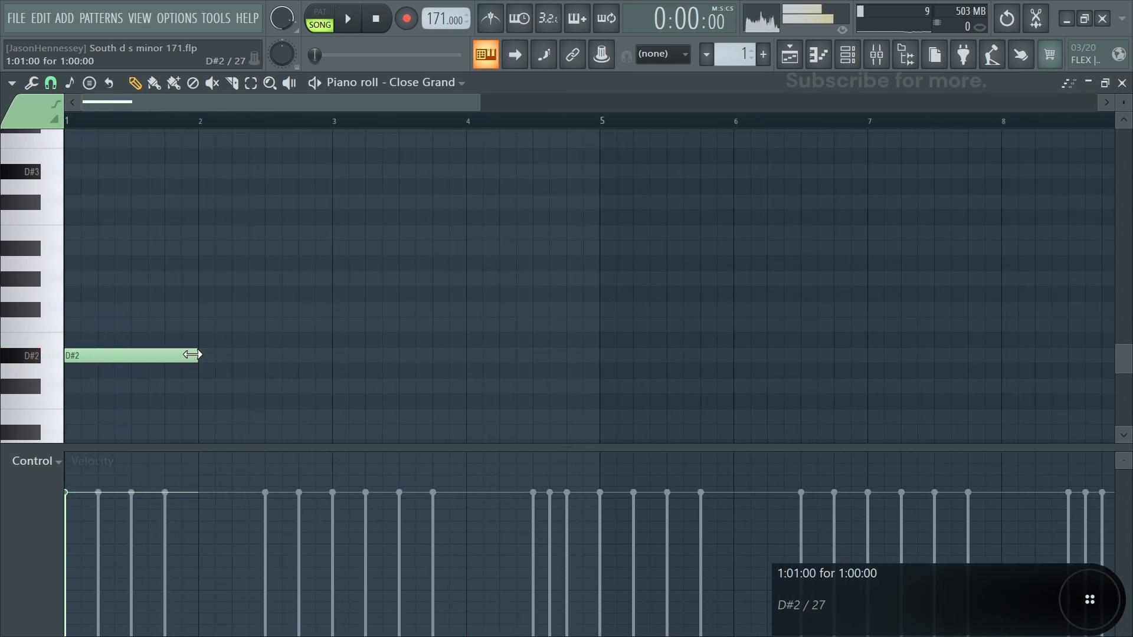
click(603, 355)
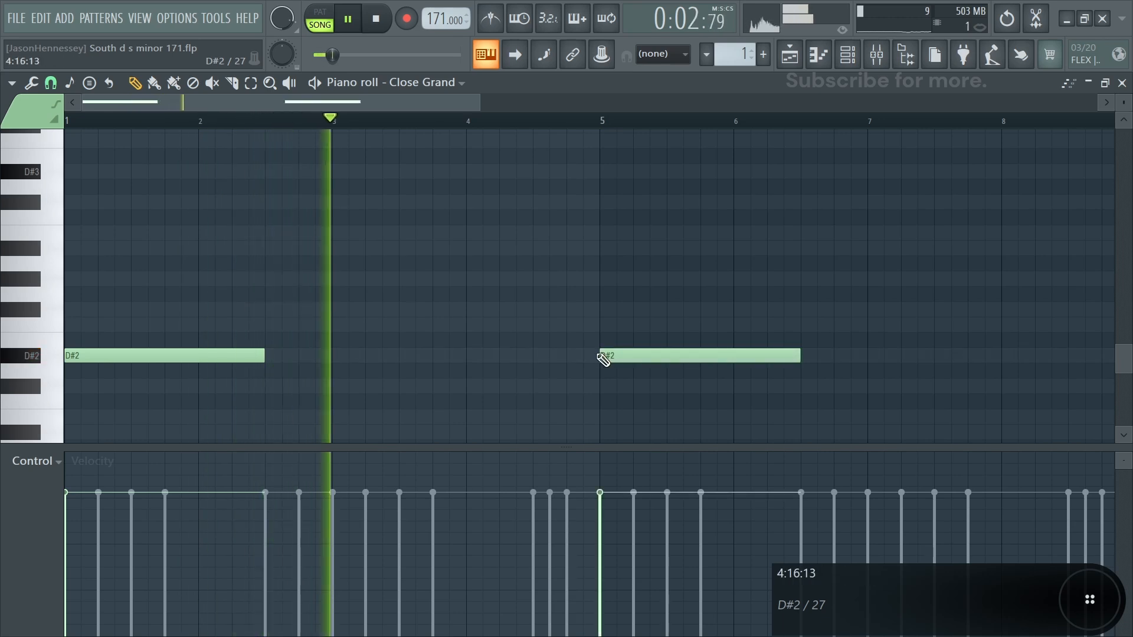
scroll(465, 316, down, 3)
click(499, 356)
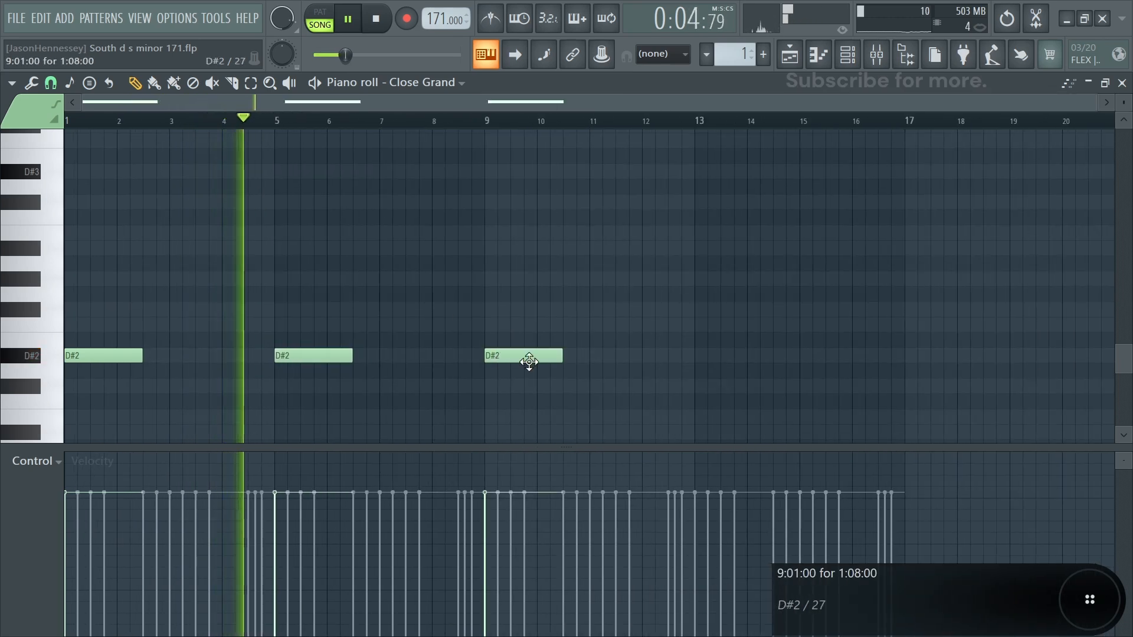
Place a matching D#2 note at the start of bar 13 and play back the Close Grand part.
click(704, 358)
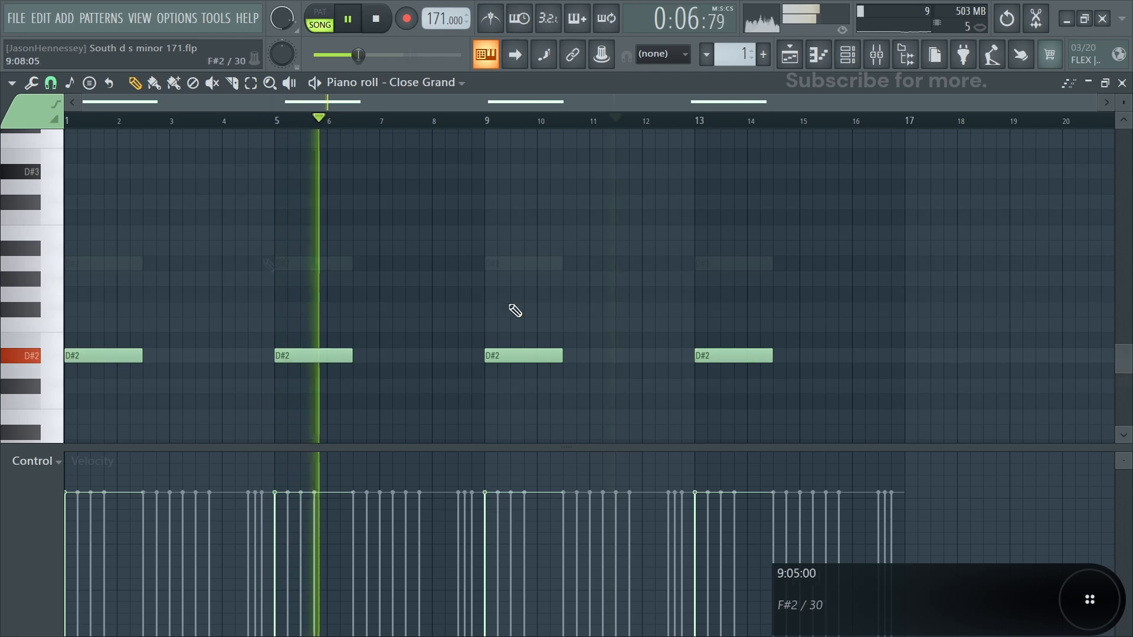
scroll(424, 316, down, 2)
key(space)
key(ctrl+a)
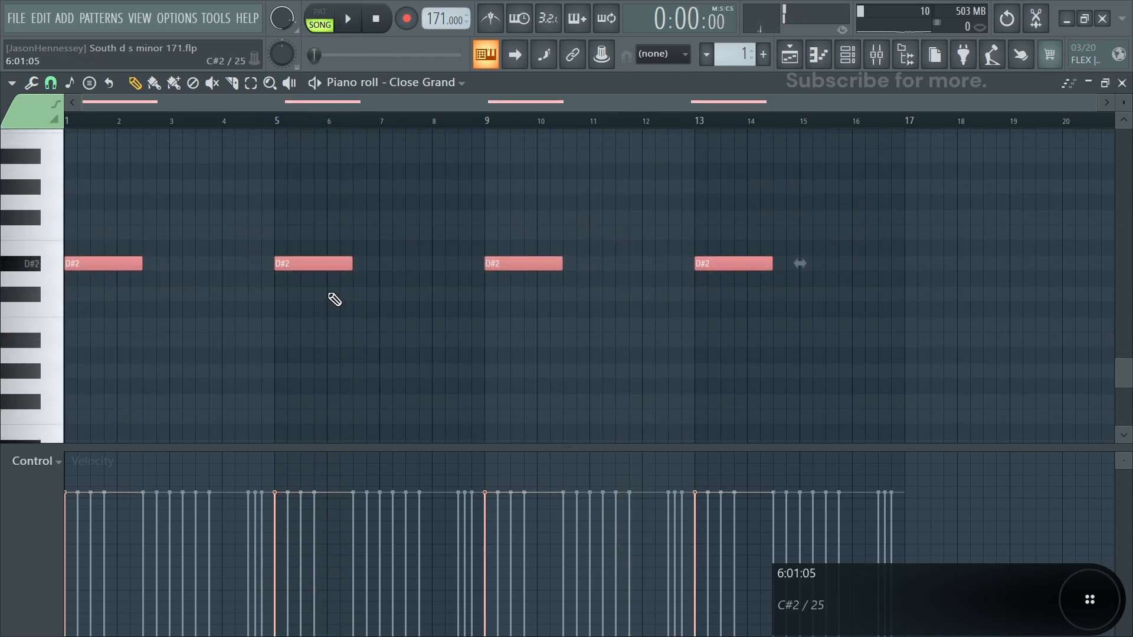
scroll(156, 295, up, 3)
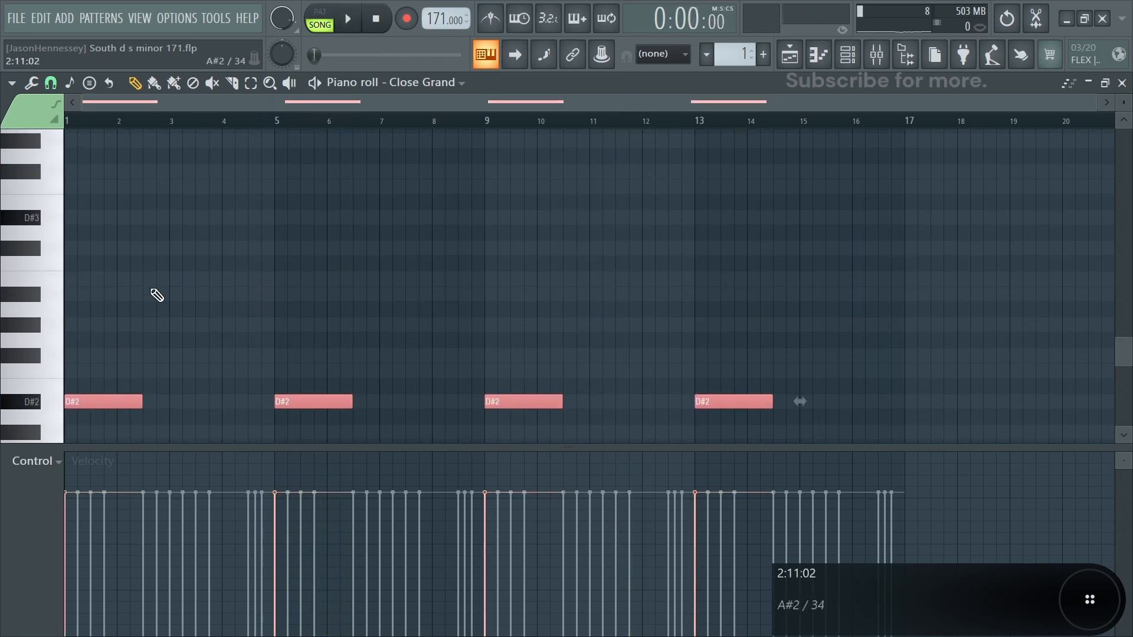
scroll(155, 295, down, 3)
scroll(144, 265, up, 3)
key(space)
scroll(412, 309, down, 3)
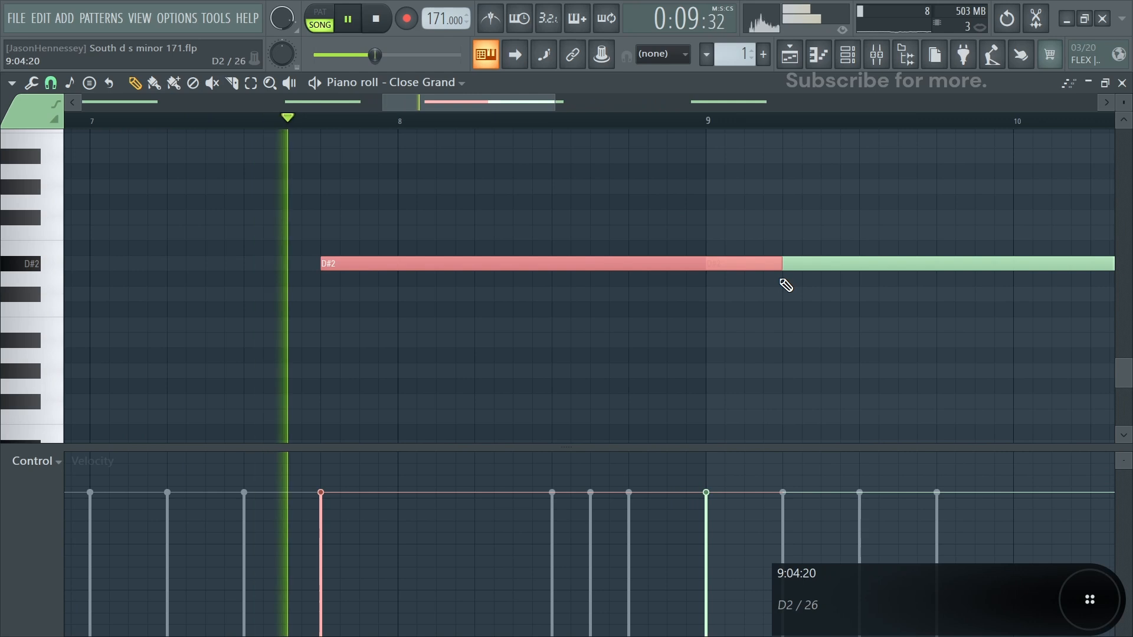
Add short D#2 note pairs leading into bars 8 and 16, plus a short B2 note just before bar 13.
drag(784, 261, 409, 291)
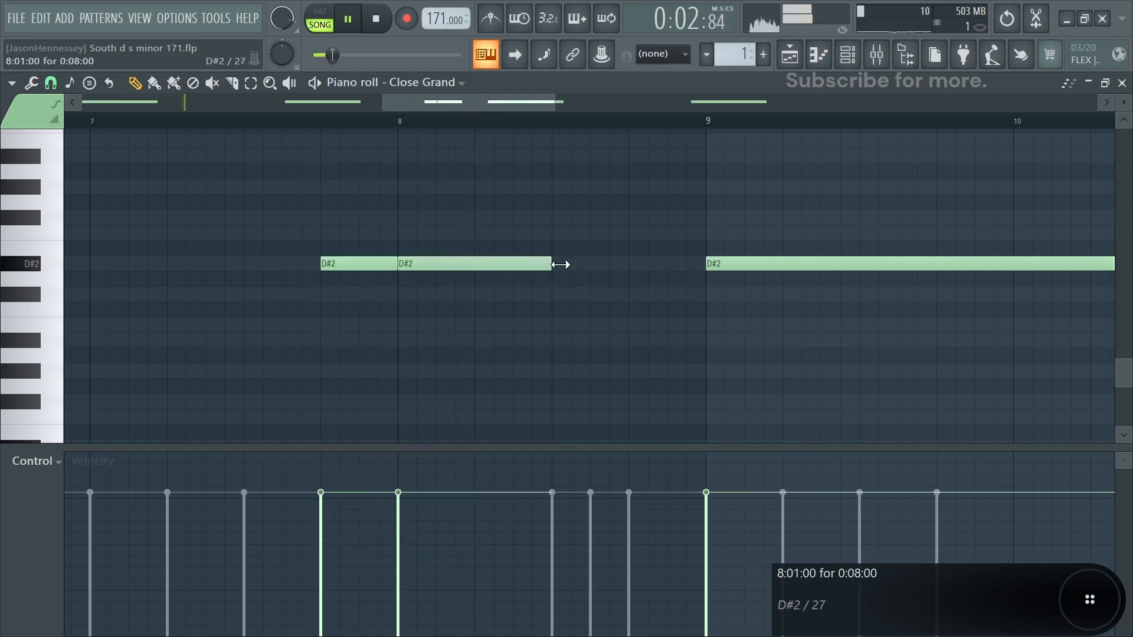
scroll(623, 270, down, 3)
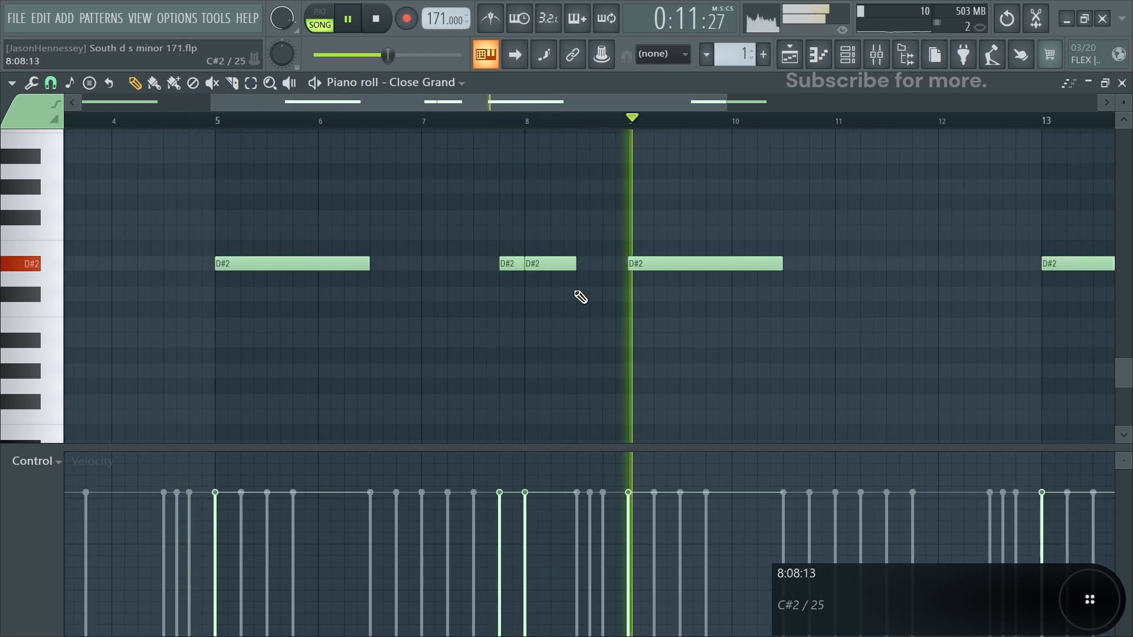
scroll(337, 292, down, 2)
drag(462, 243, 865, 270)
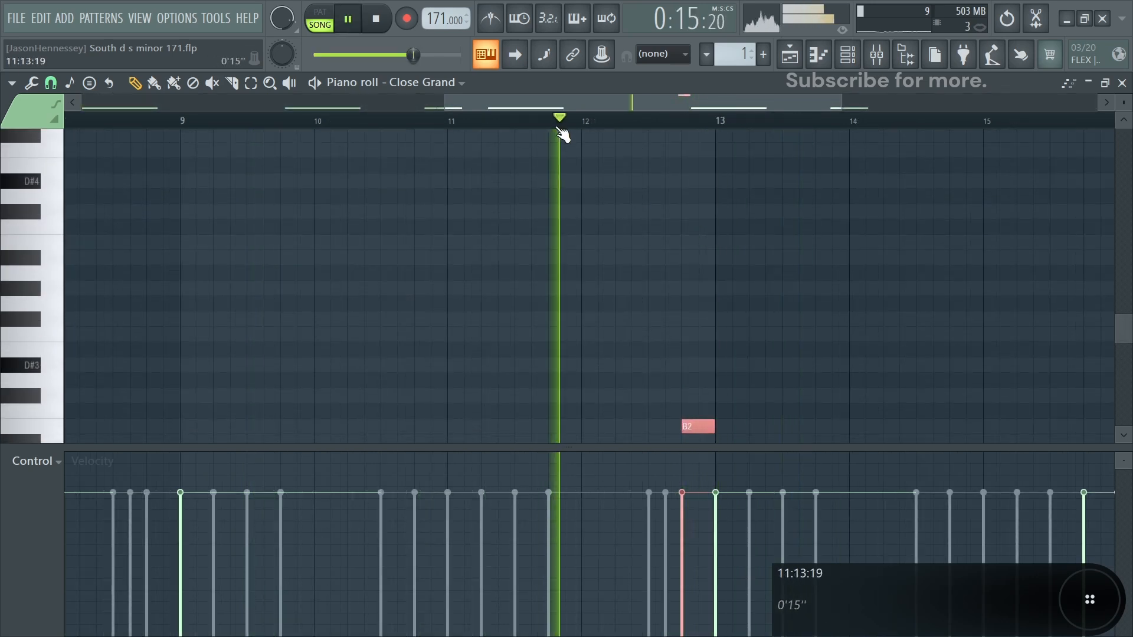
Review the Close Grand bassline across all sixteen bars during playback, highlighting the B2 note and the D#2 notes.
scroll(614, 314, down, 4)
scroll(581, 328, down, 3)
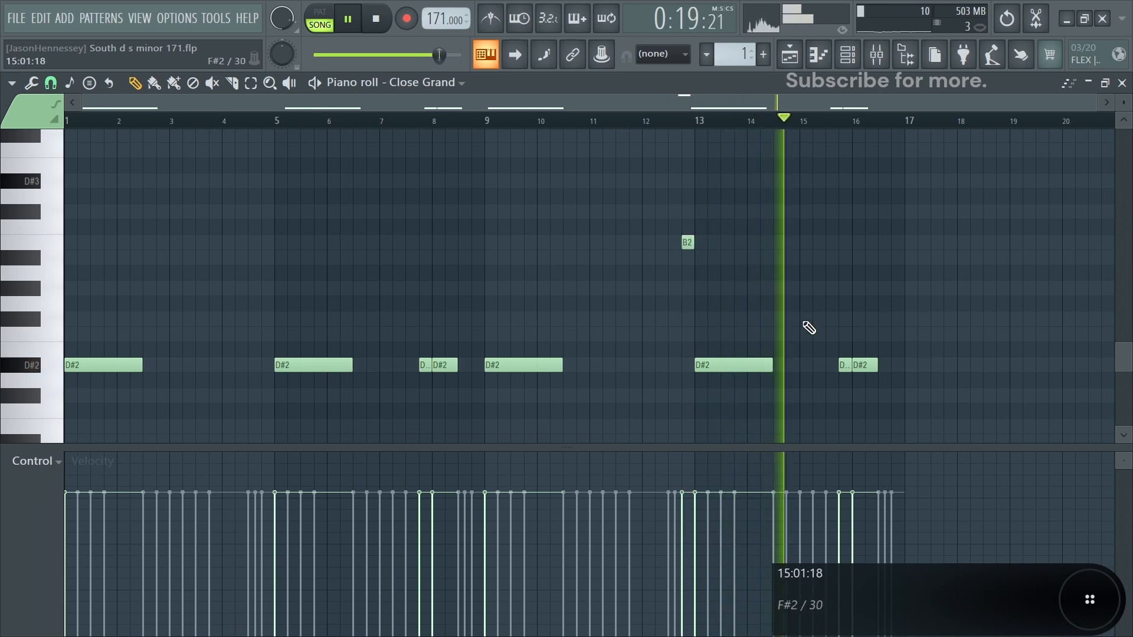
scroll(826, 335, up, 2)
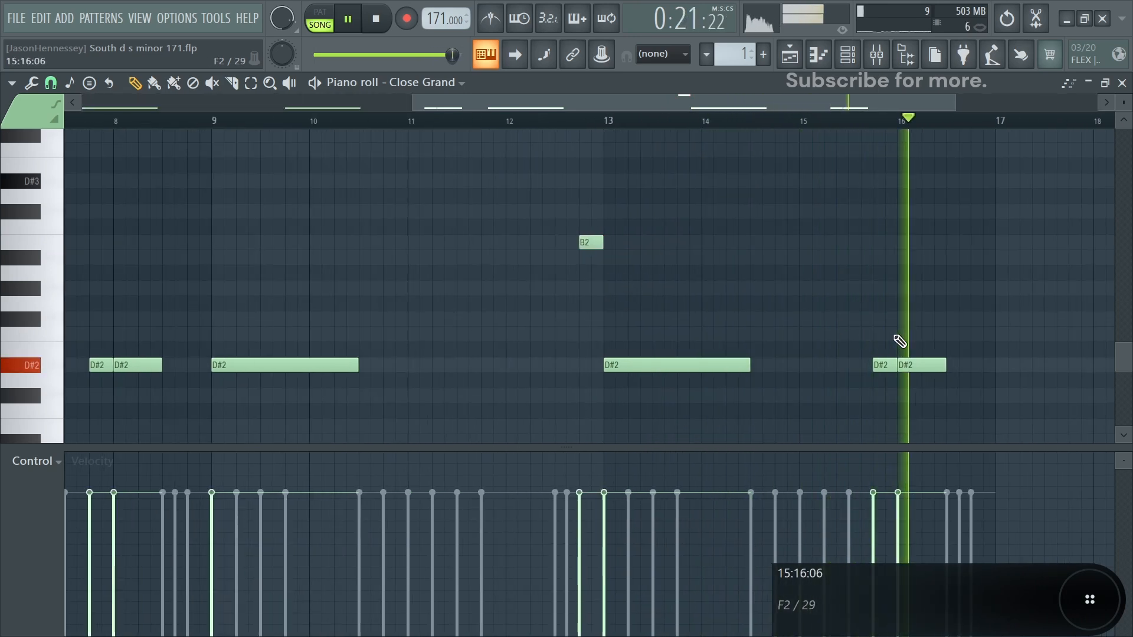
scroll(898, 340, down, 2)
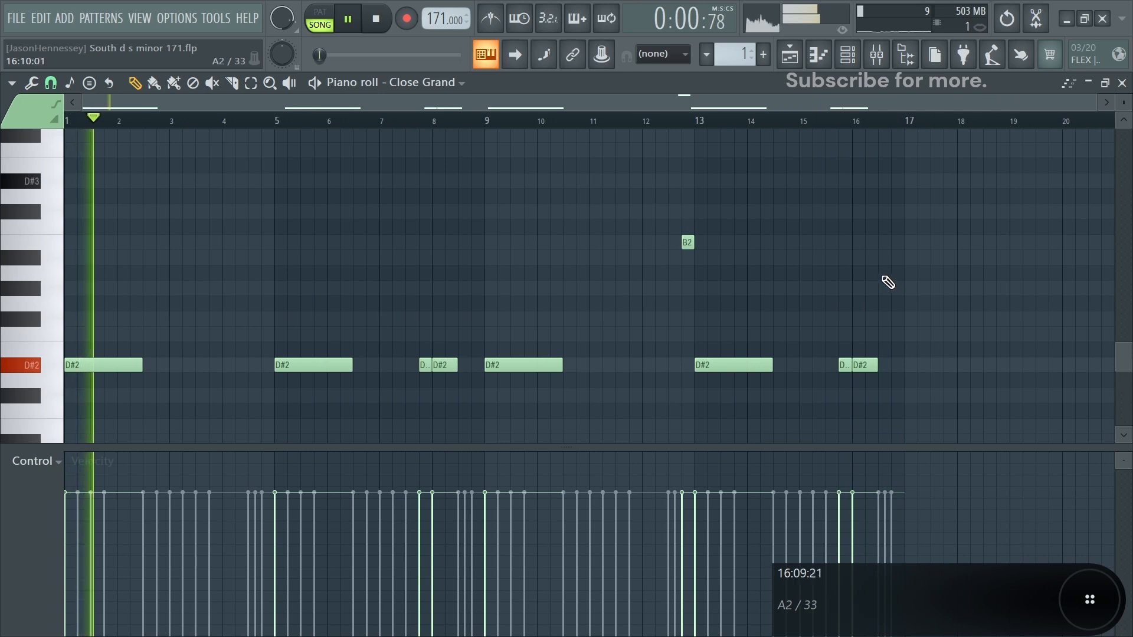
click(738, 258)
right_click(739, 258)
drag(742, 187, 591, 301)
drag(1018, 311, 65, 399)
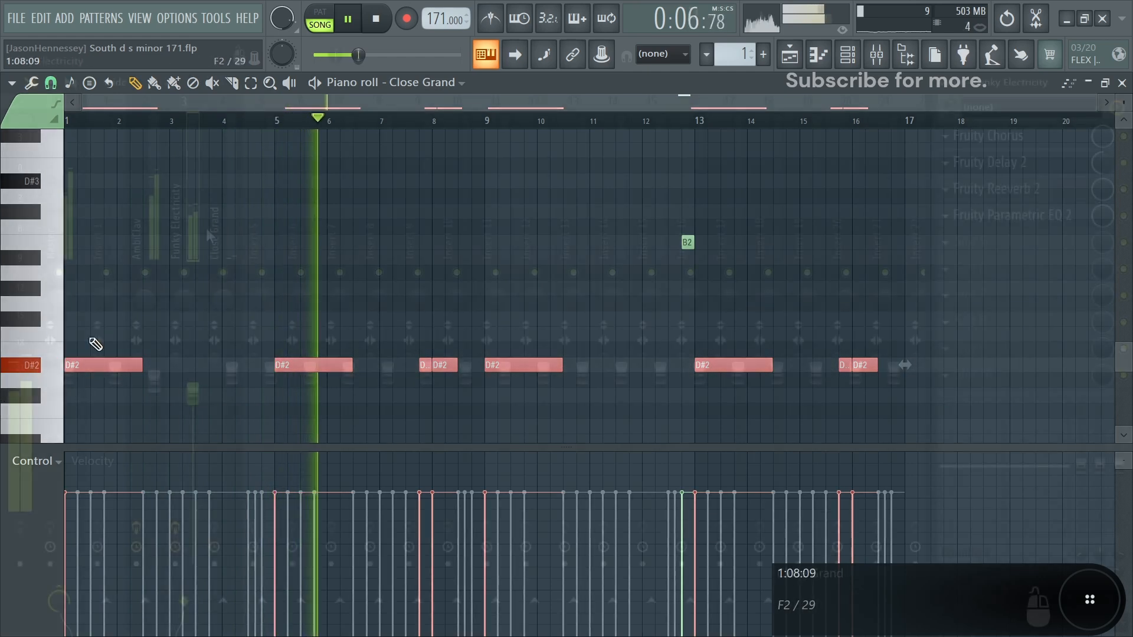
Replace the Funky Electricity channel's preset with Gentle Force from the Arksun Cityscape library.
click(848, 59)
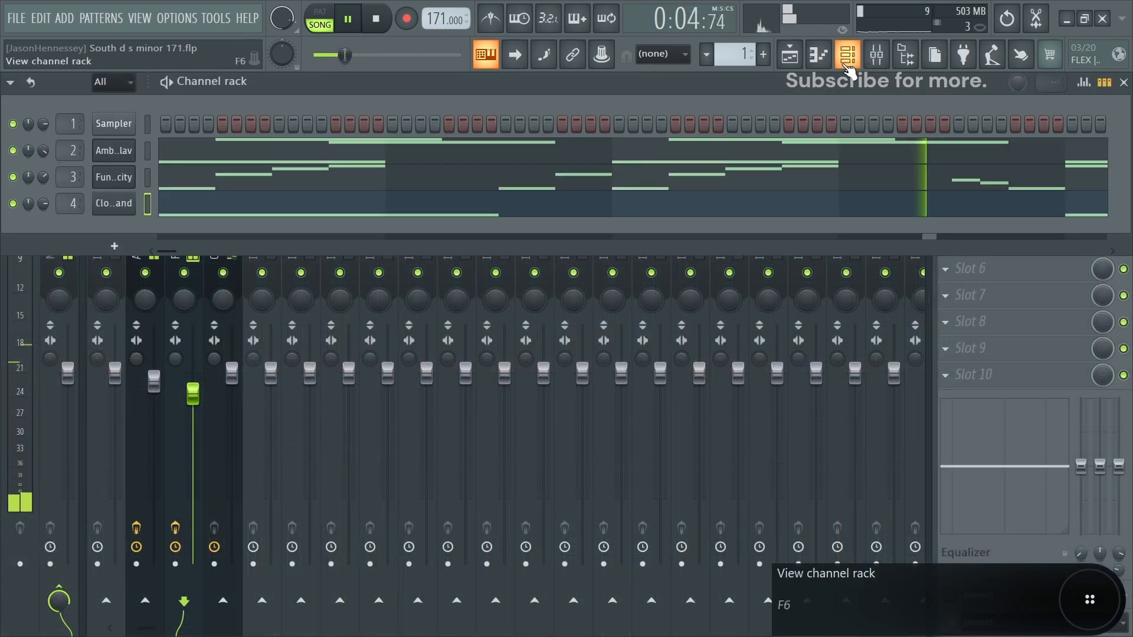
click(117, 177)
drag(407, 202, 436, 97)
scroll(320, 456, down, 5)
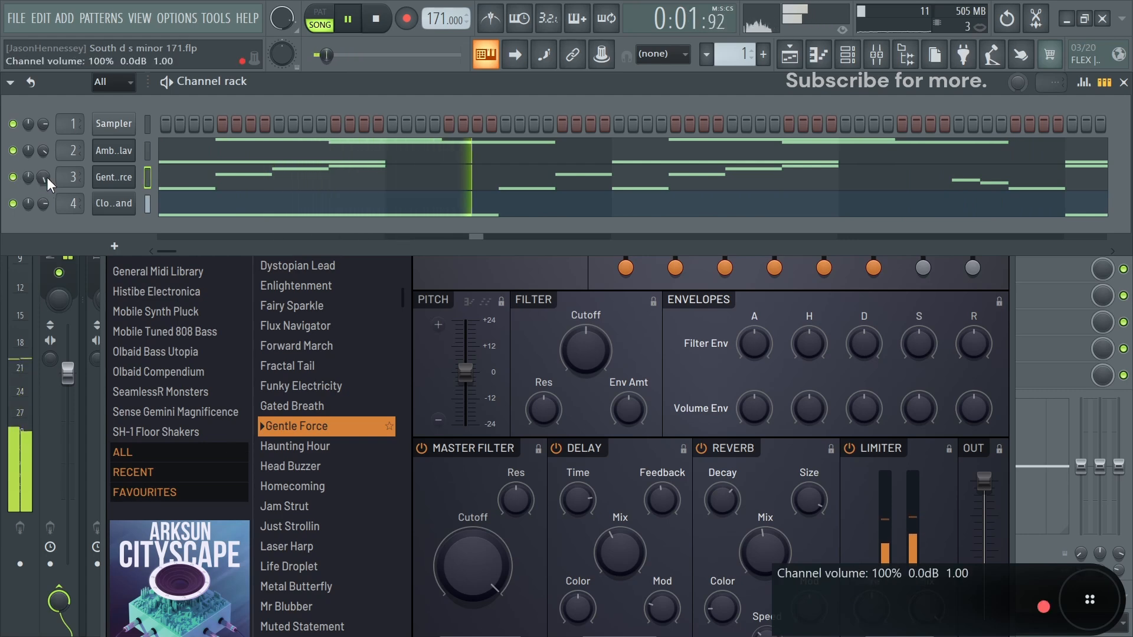
Replace the AmbiClav channel's preset with Just Strollin and audition it with the other parts.
click(372, 151)
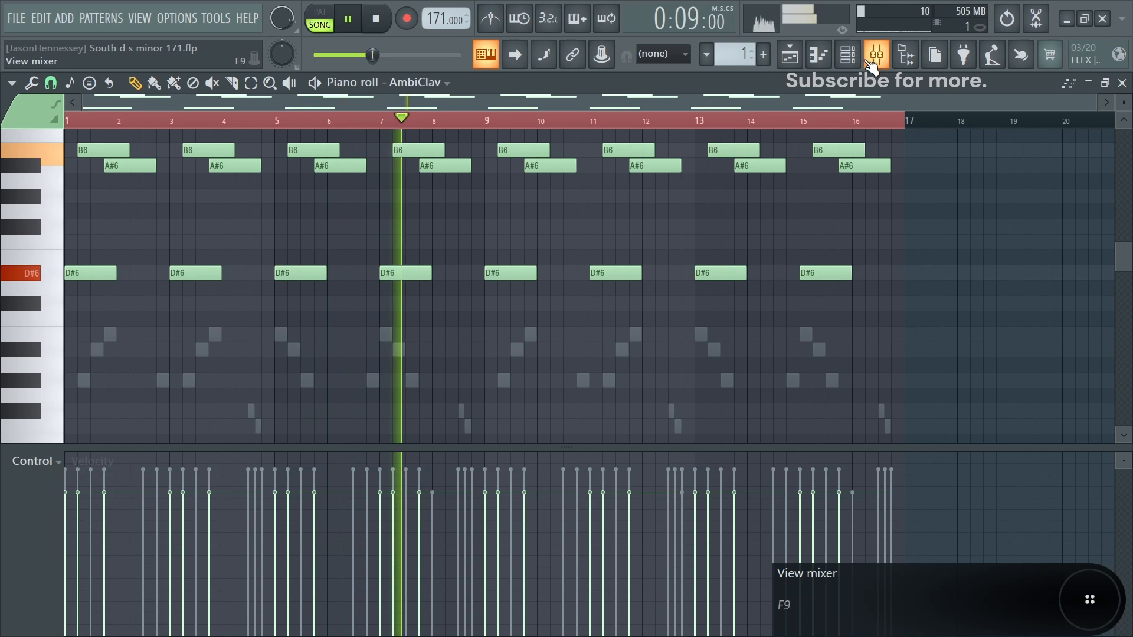
click(847, 54)
key(space)
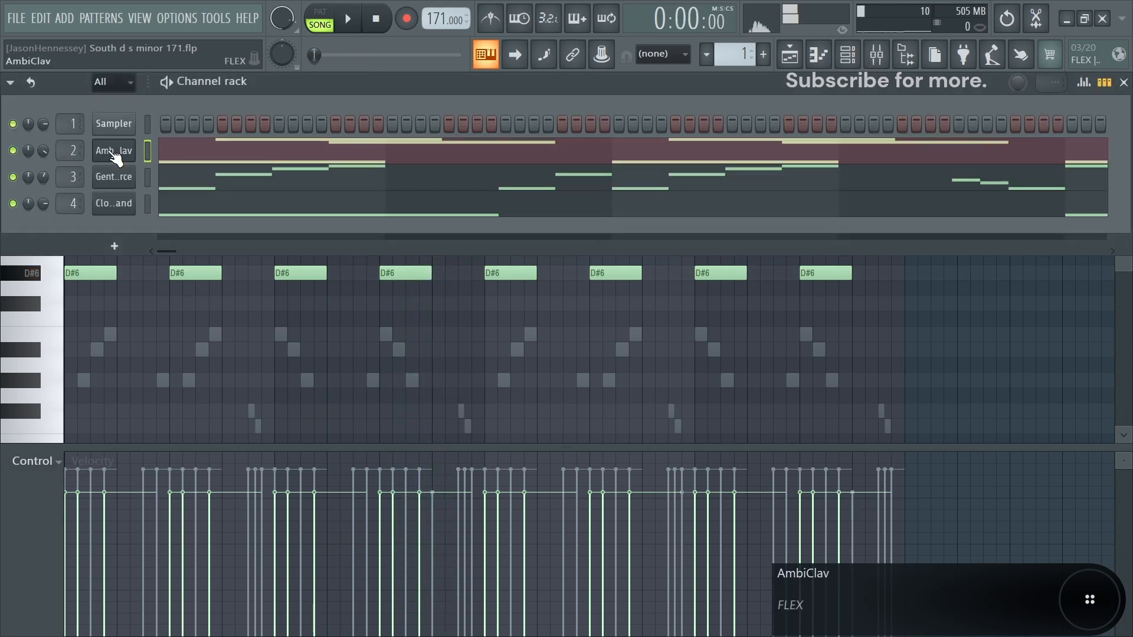
click(114, 154)
drag(429, 179, 453, 106)
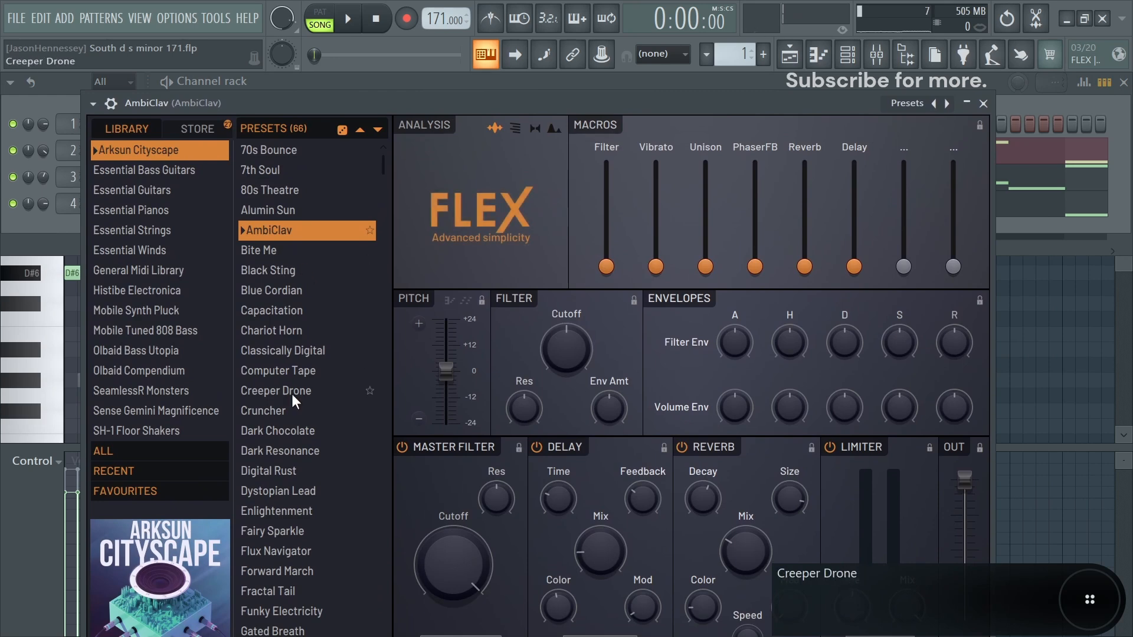
scroll(293, 407, down, 5)
click(290, 413)
key(space)
click(983, 104)
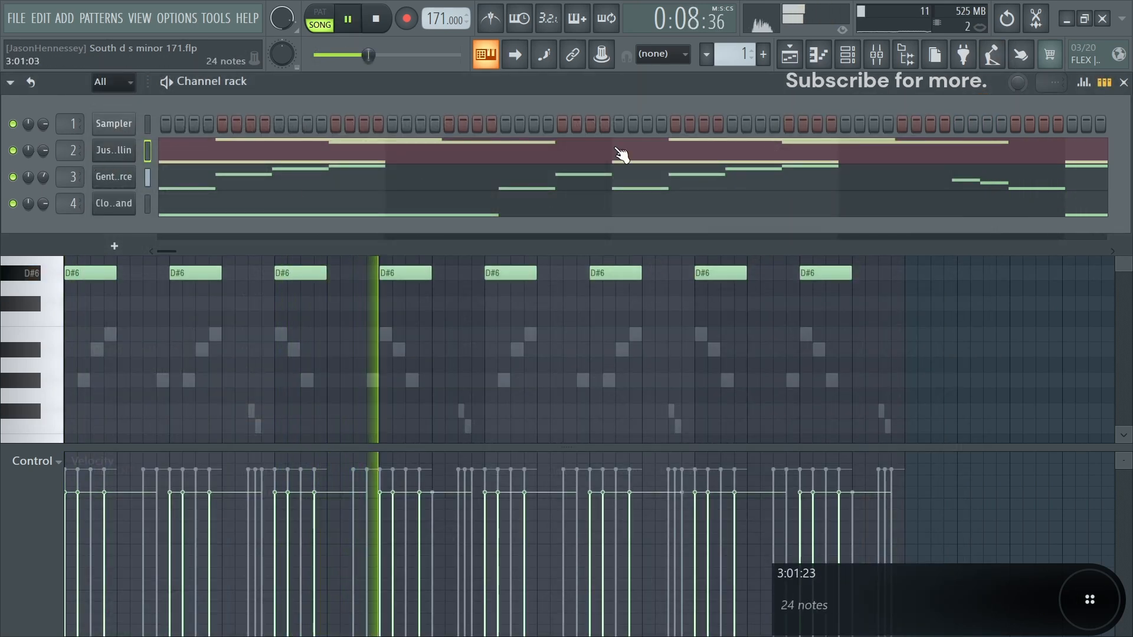
Add Fruity Limiter to slot 5 of the AmbiClav mixer track and lower its ceiling to about -9.7 dB.
click(870, 61)
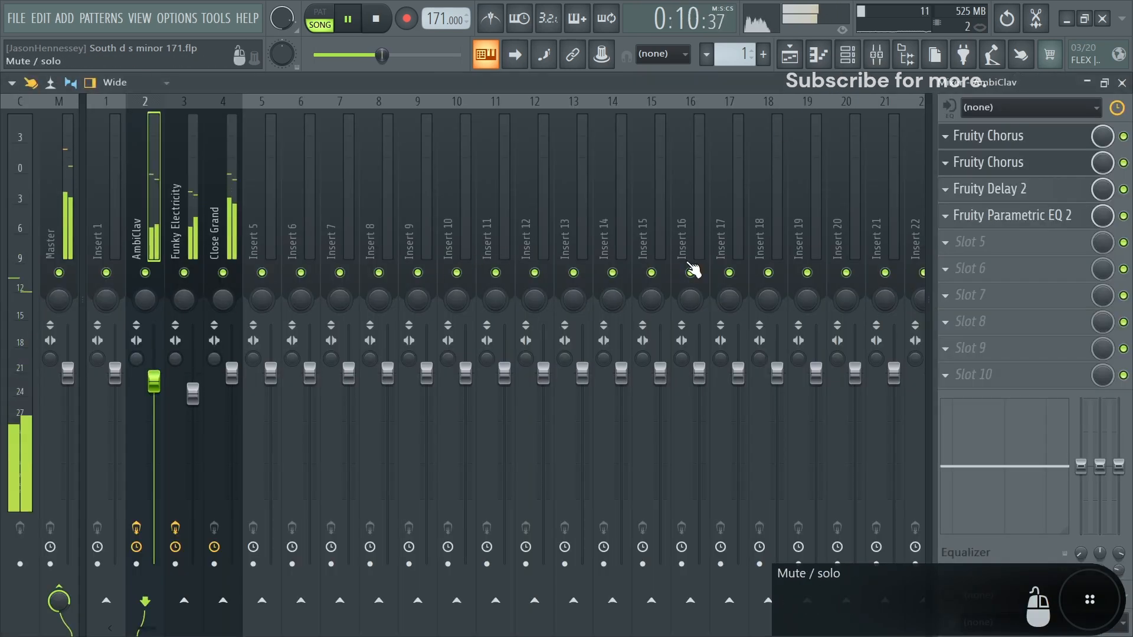
click(1001, 245)
click(596, 437)
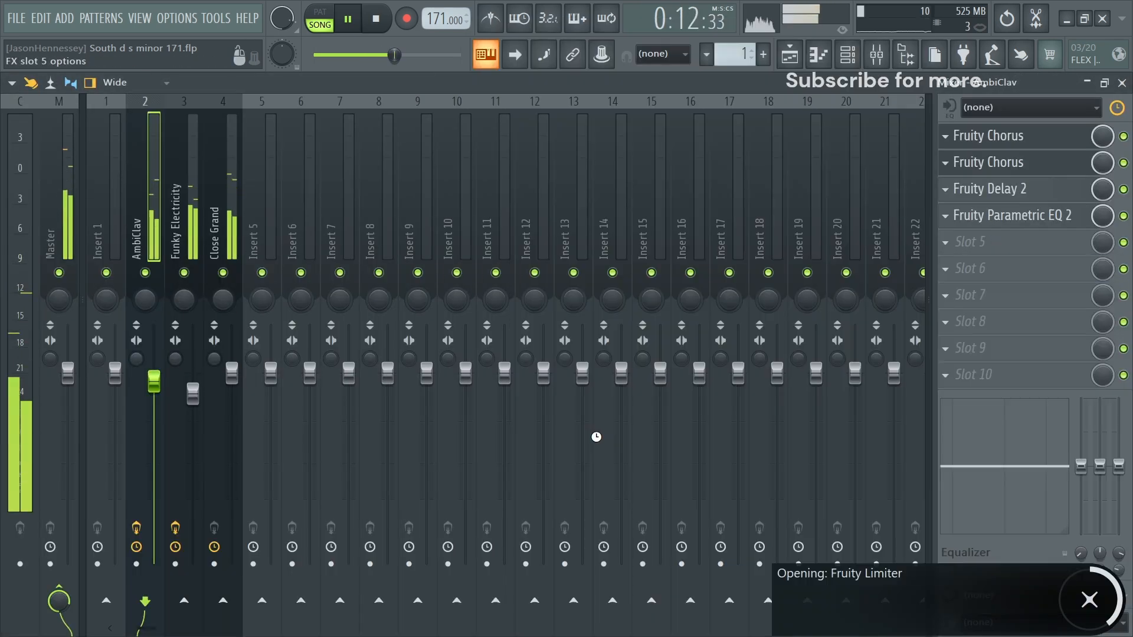
drag(182, 377, 182, 413)
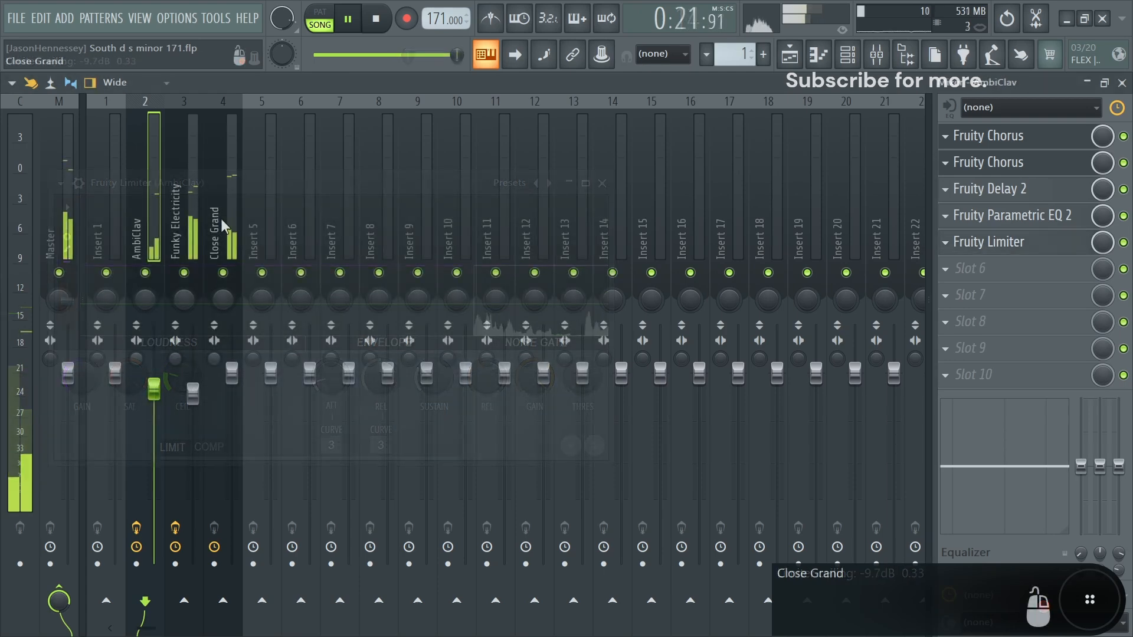
Set Close Grand's stereo separation to 98% separated and add Fruity Parametric EQ 2 with band 1 at -18 dB and 67 Hz.
click(222, 246)
drag(212, 359, 213, 402)
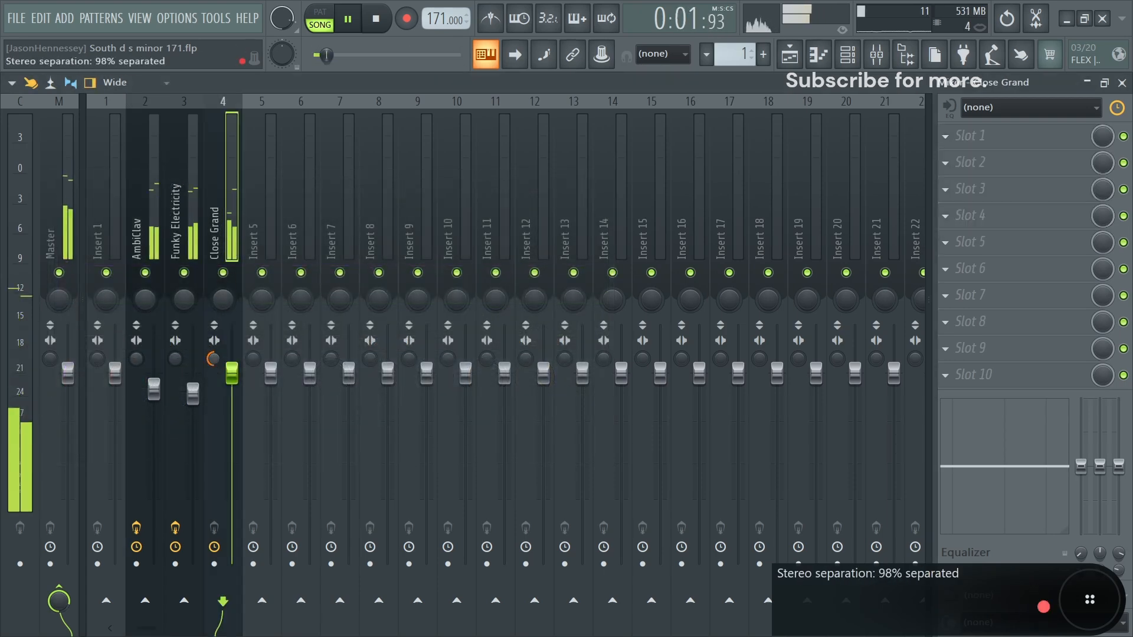
click(1038, 162)
click(543, 610)
drag(132, 334, 132, 437)
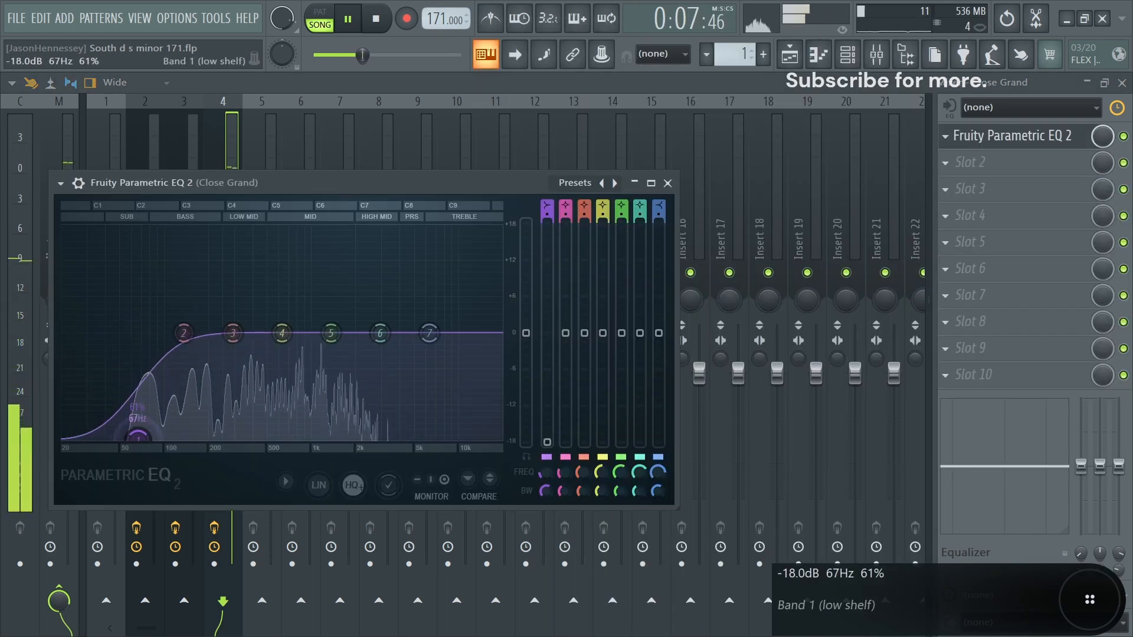
Add Fruity Reeverb 2 to slot 2 of the Close Grand mixer track.
click(984, 164)
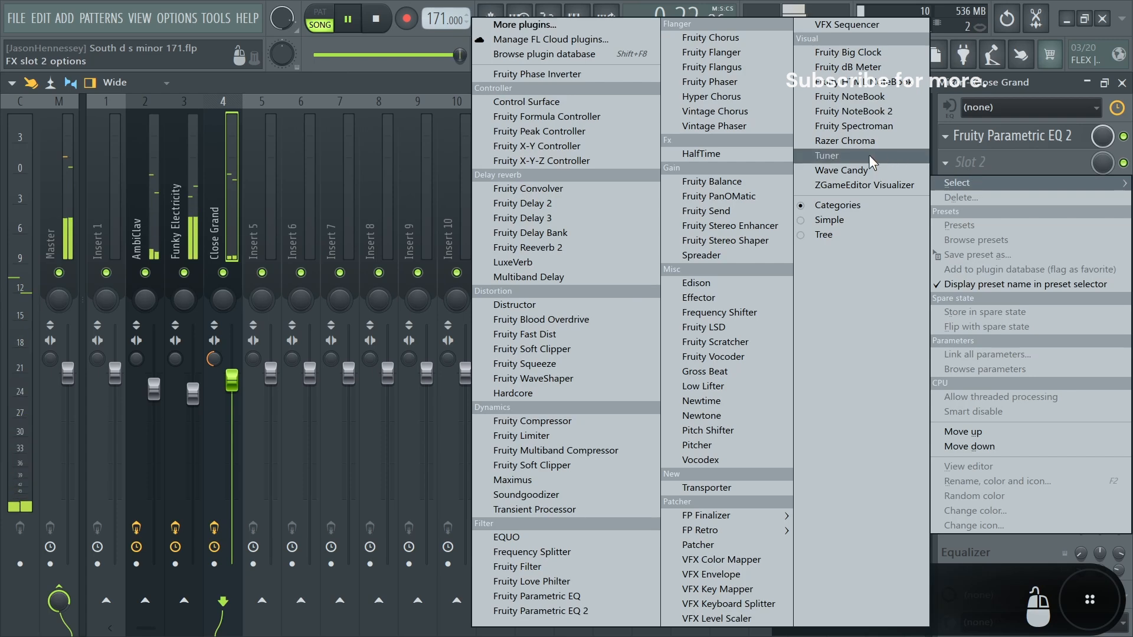
click(531, 247)
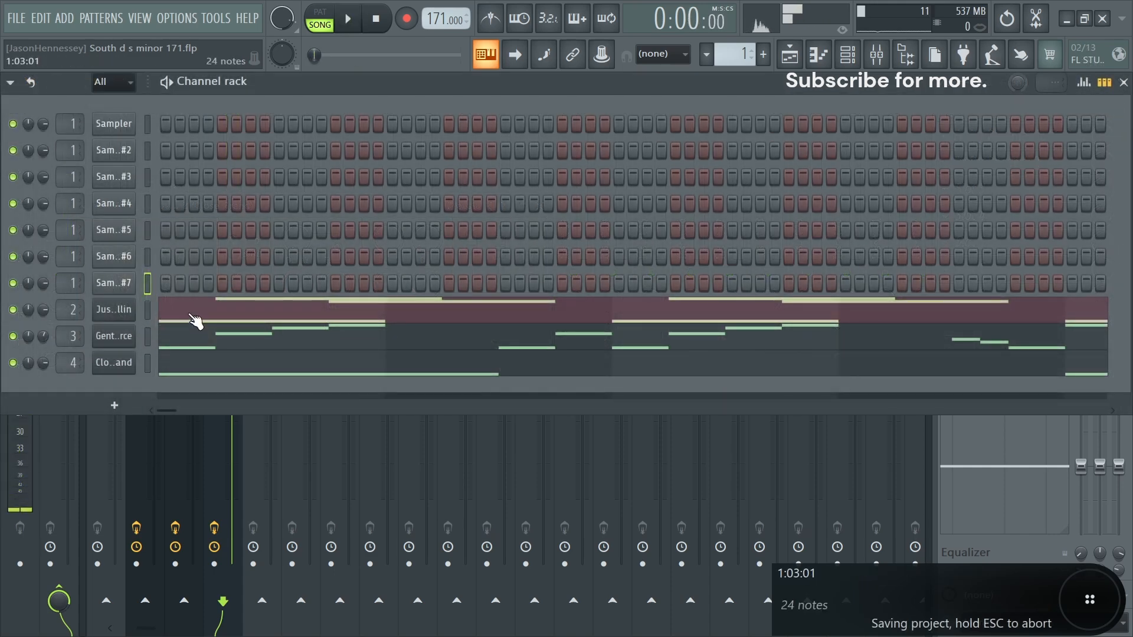
Randomize the velocity and release levels of all Just Strollin notes with Bipolar enabled.
click(197, 315)
scroll(479, 353, up, 2)
scroll(661, 300, down, 1)
drag(1031, 144, 6, 286)
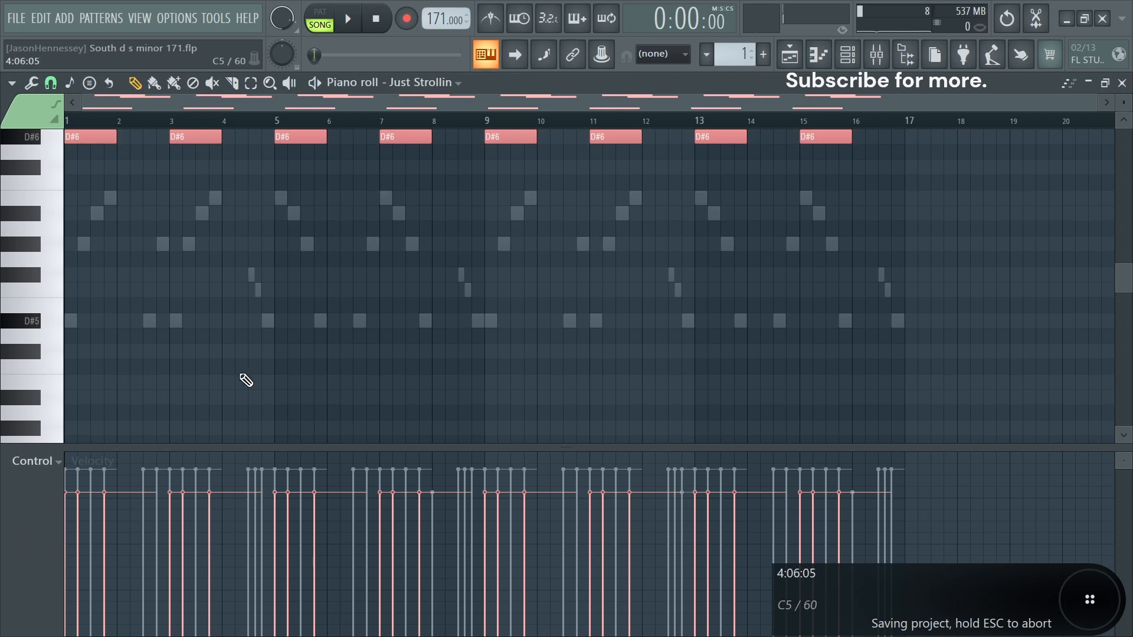
key(ctrl+a)
key(alt+r)
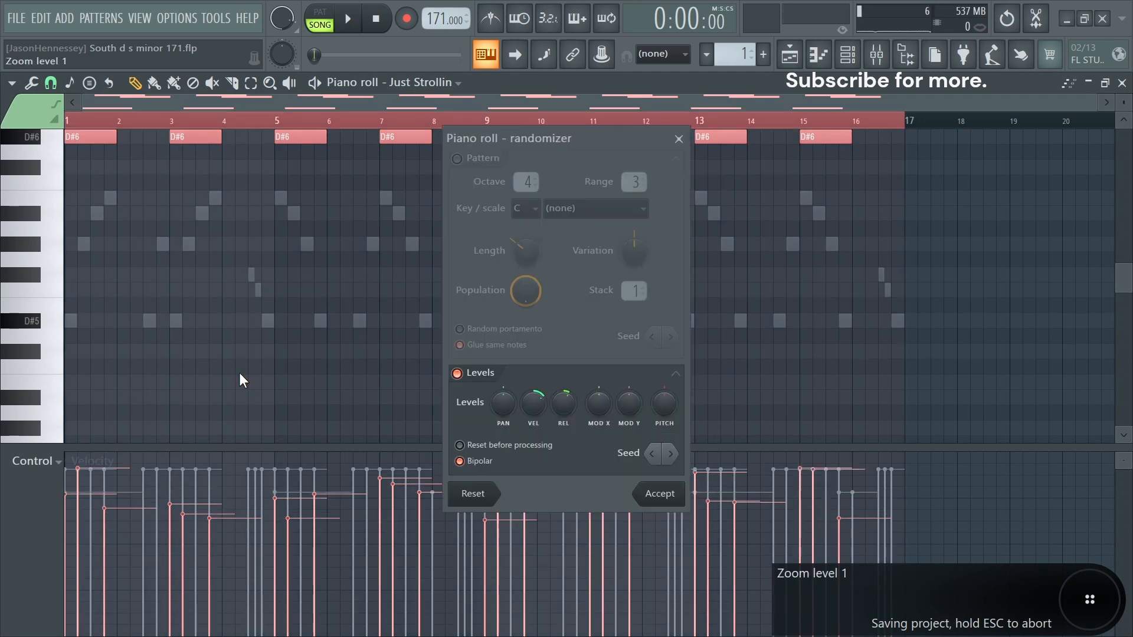
click(659, 494)
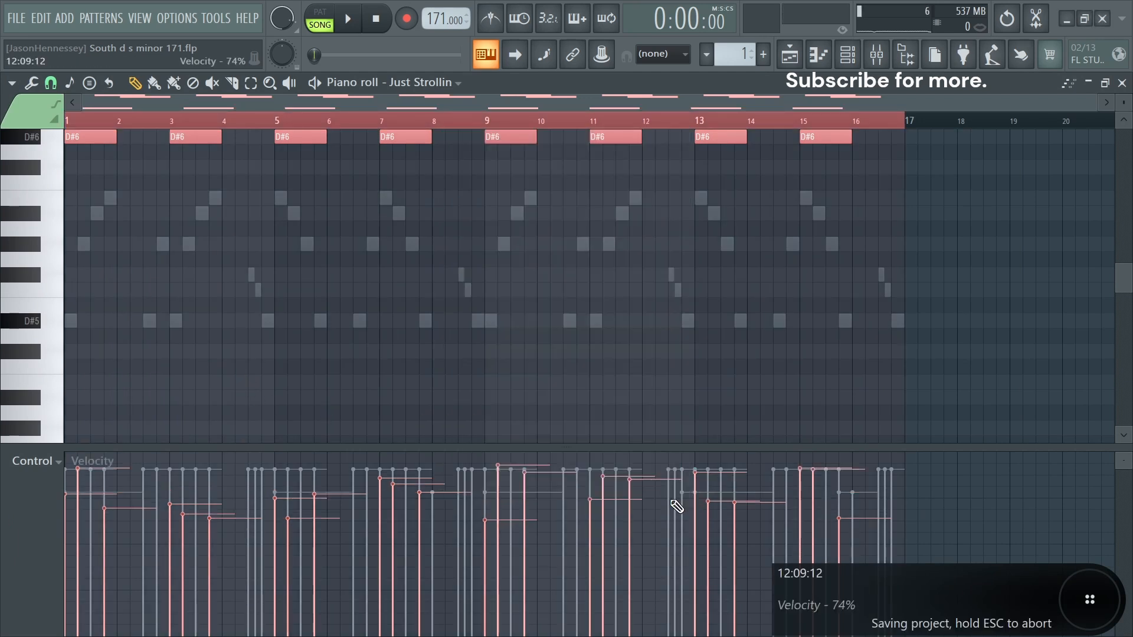
Quantize all Just Strollin notes with the dotted eighths template at partial start-time strength.
scroll(611, 334, up, 4)
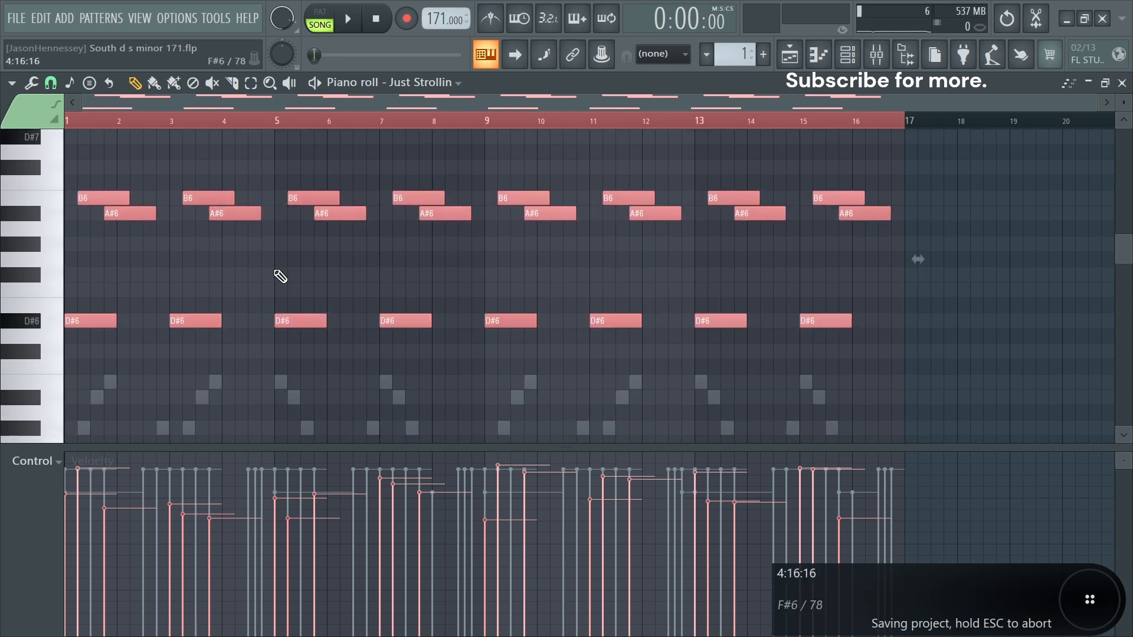
scroll(46, 289, up, 6)
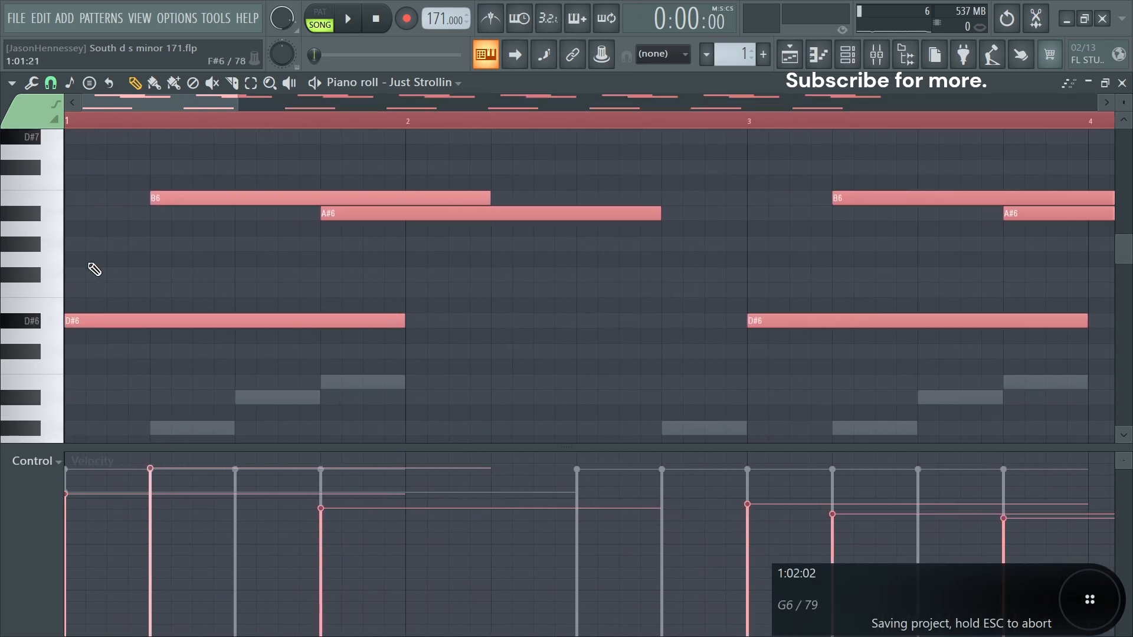
scroll(313, 202, down, 6)
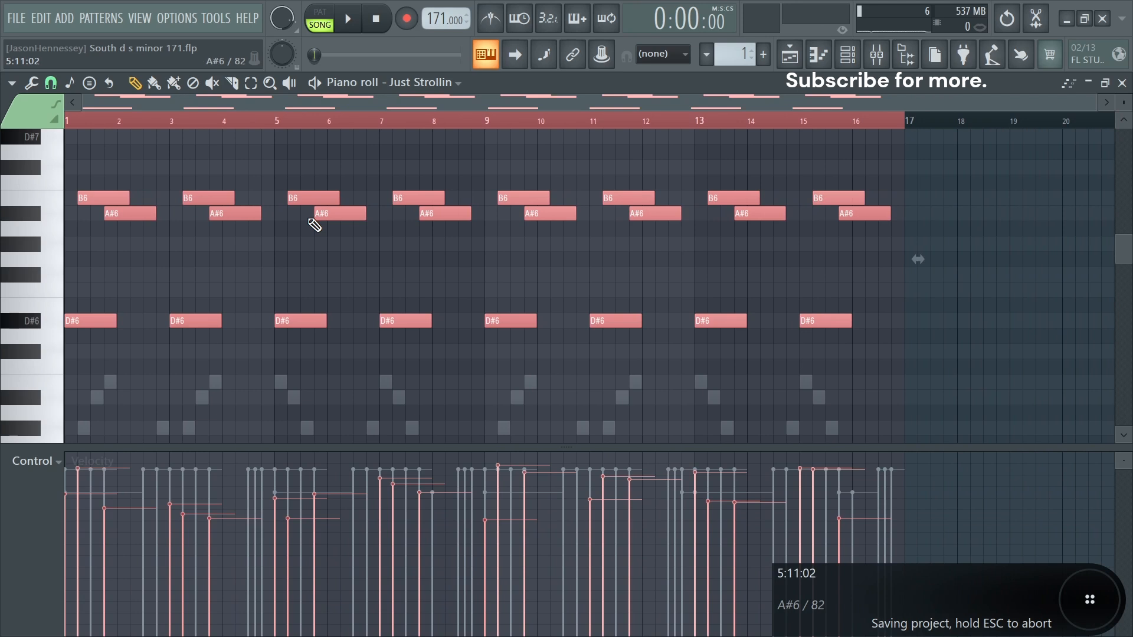
key(alt+q)
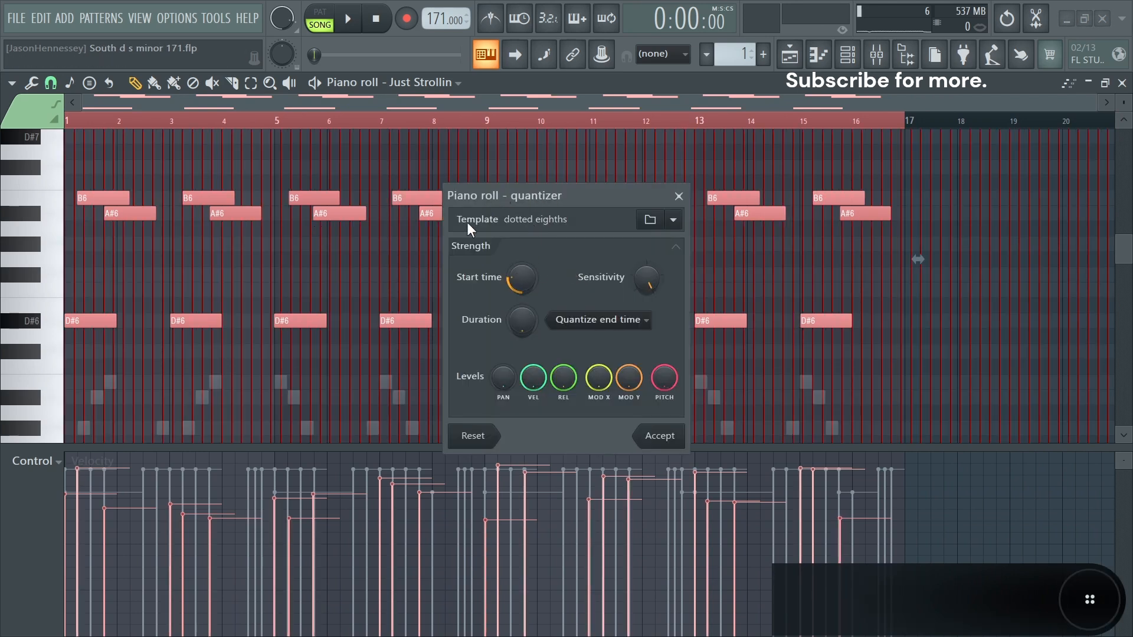
click(660, 436)
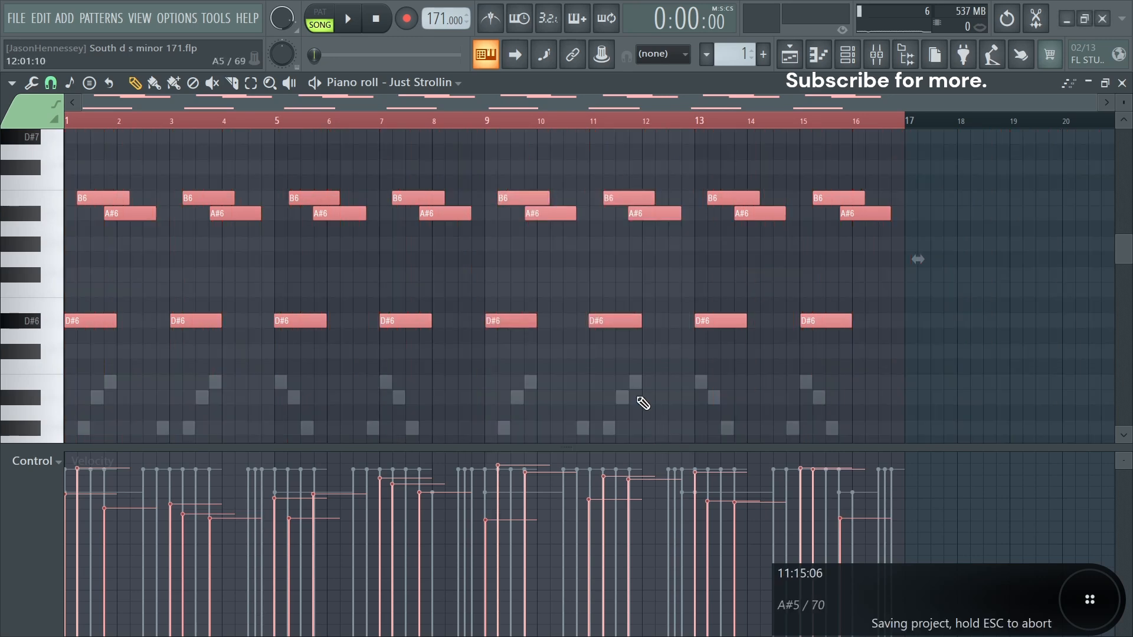
Pan the D#6 notes of Just Strollin strongly, spreading them between the left and right sides across the 16 bars.
key(space)
scroll(118, 247, up, 3)
scroll(37, 460, up, 1)
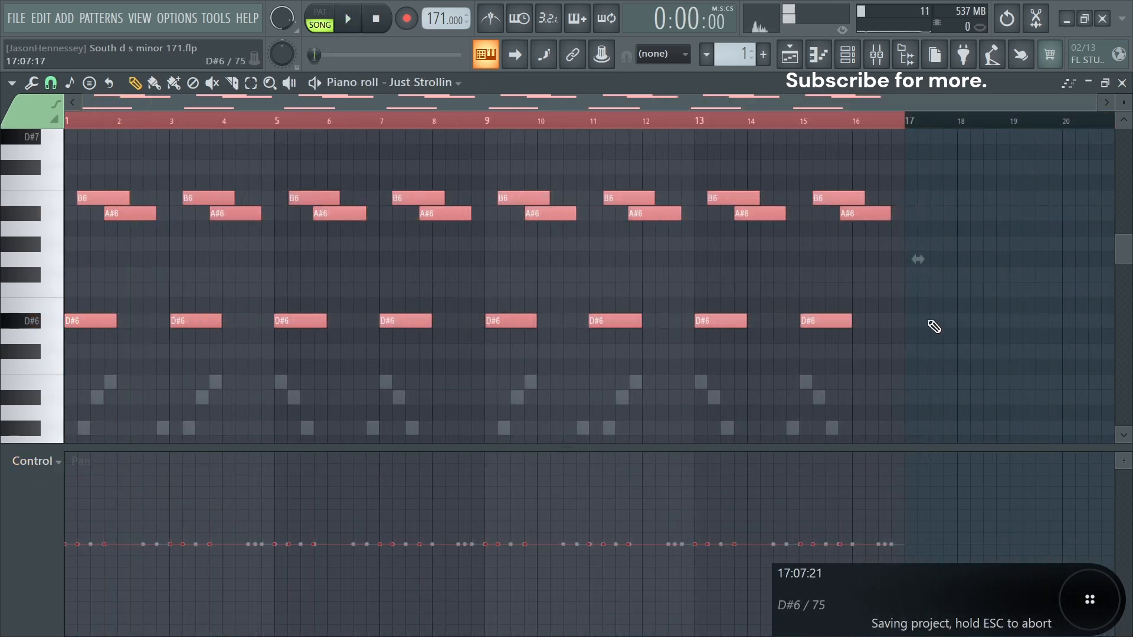
drag(928, 321, 3, 351)
scroll(3, 350, up, 6)
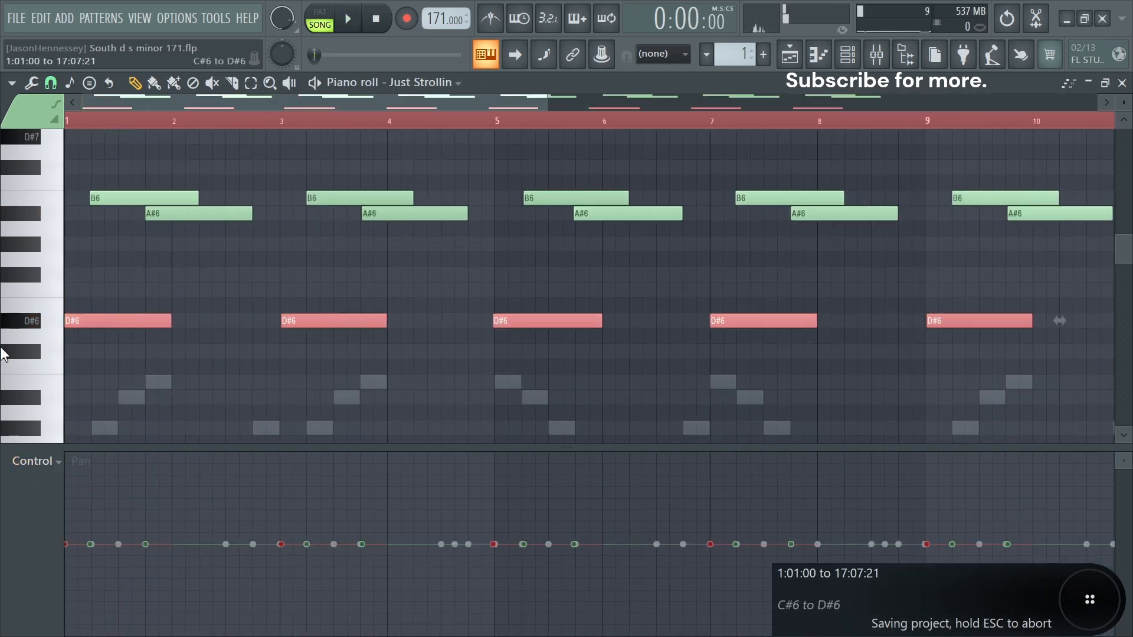
scroll(9, 356, down, 6)
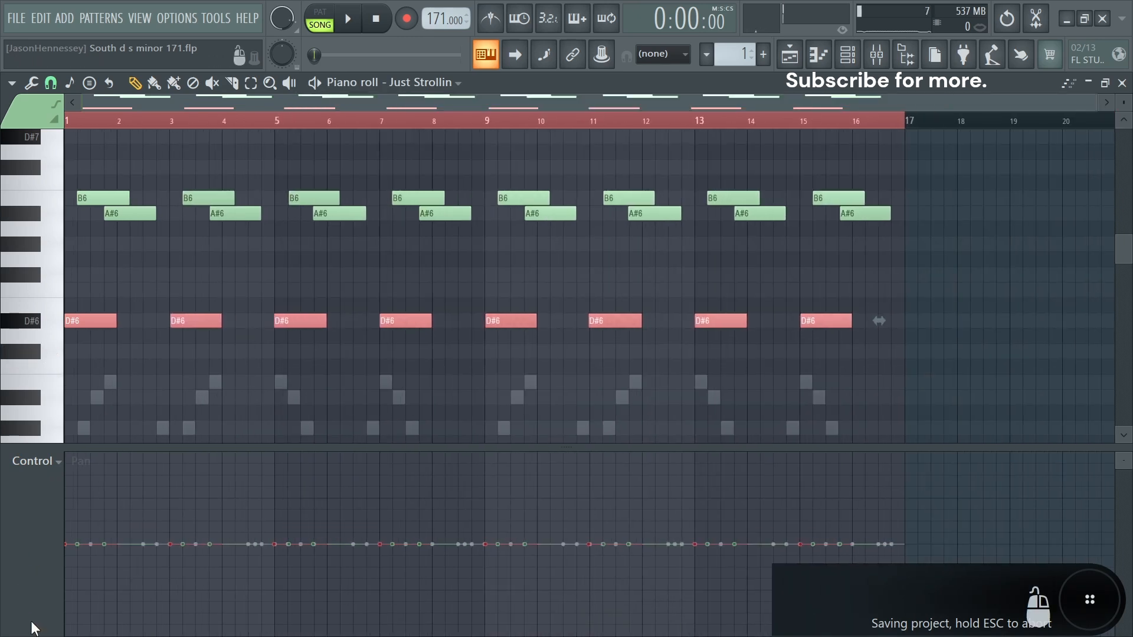
key(space)
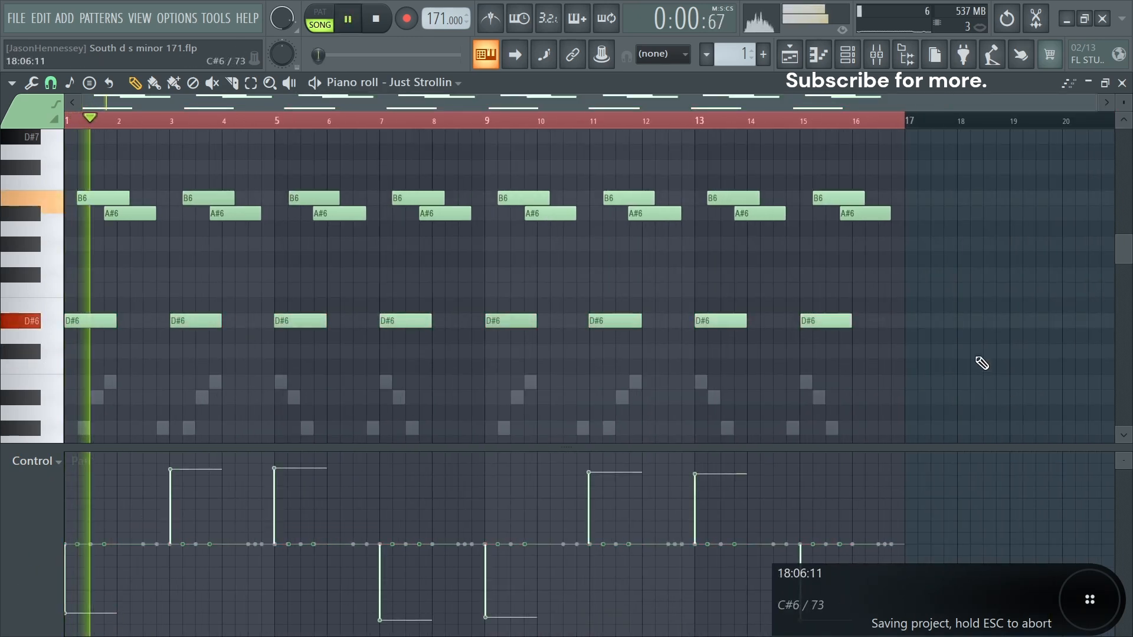
Copy the Just Strollin notes into the first Sampler channel.
click(851, 54)
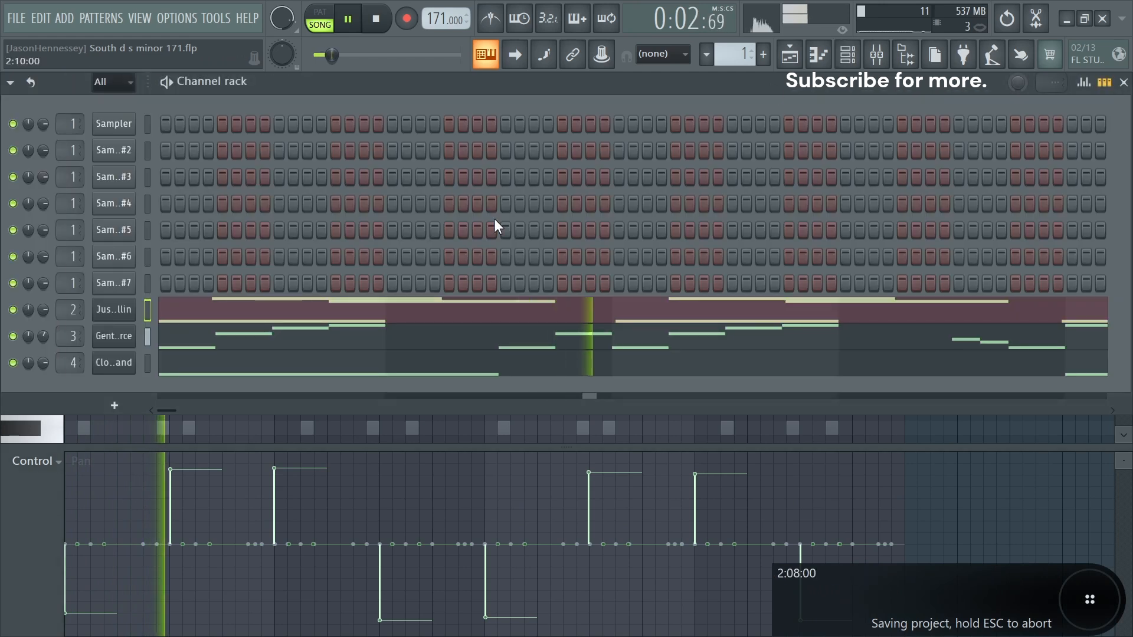
click(144, 122)
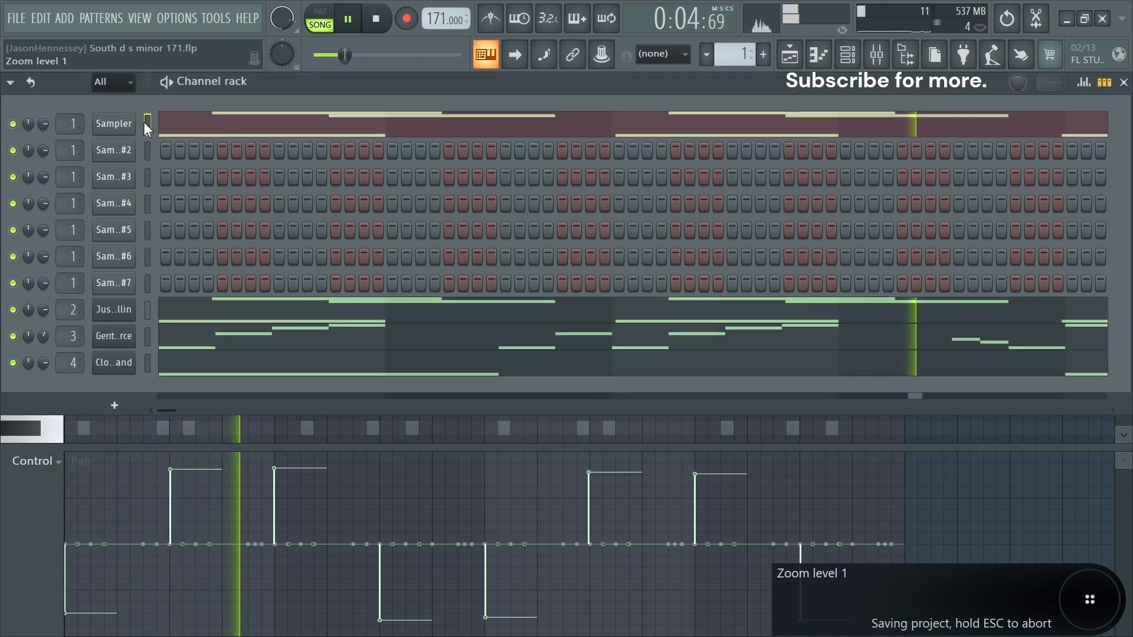
key(space)
Randomize the velocity and release levels of all Gentle Force notes with Bipolar enabled.
click(241, 340)
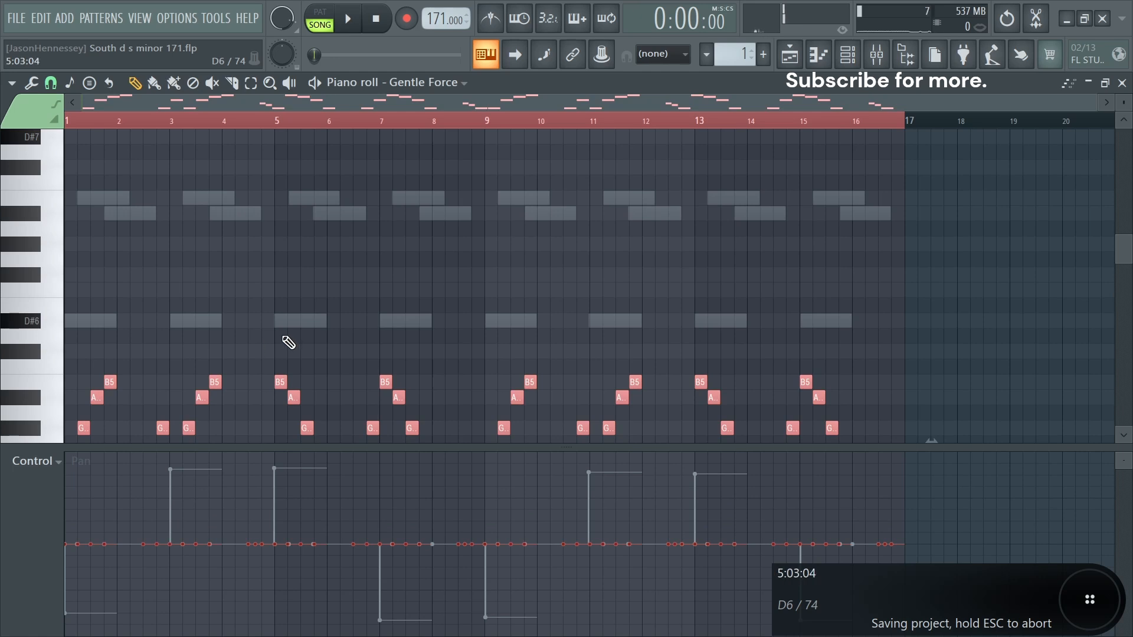
key(alt+r)
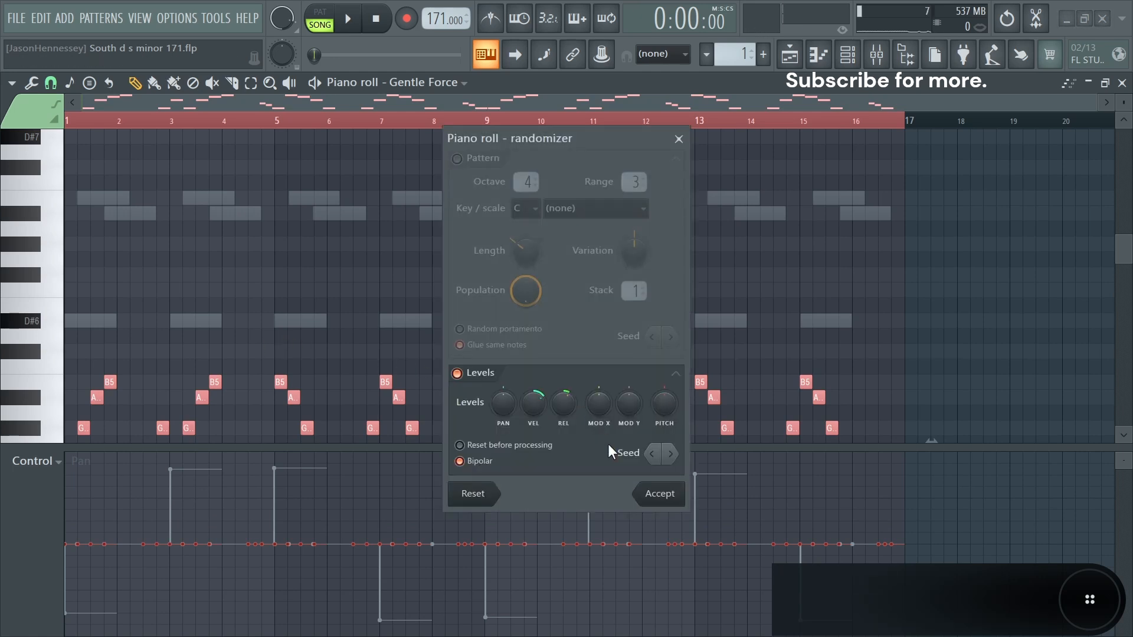
click(659, 494)
Quantize all Gentle Force notes with the dotted eighths template at 22% start-time strength.
scroll(187, 298, down, 3)
scroll(253, 308, up, 5)
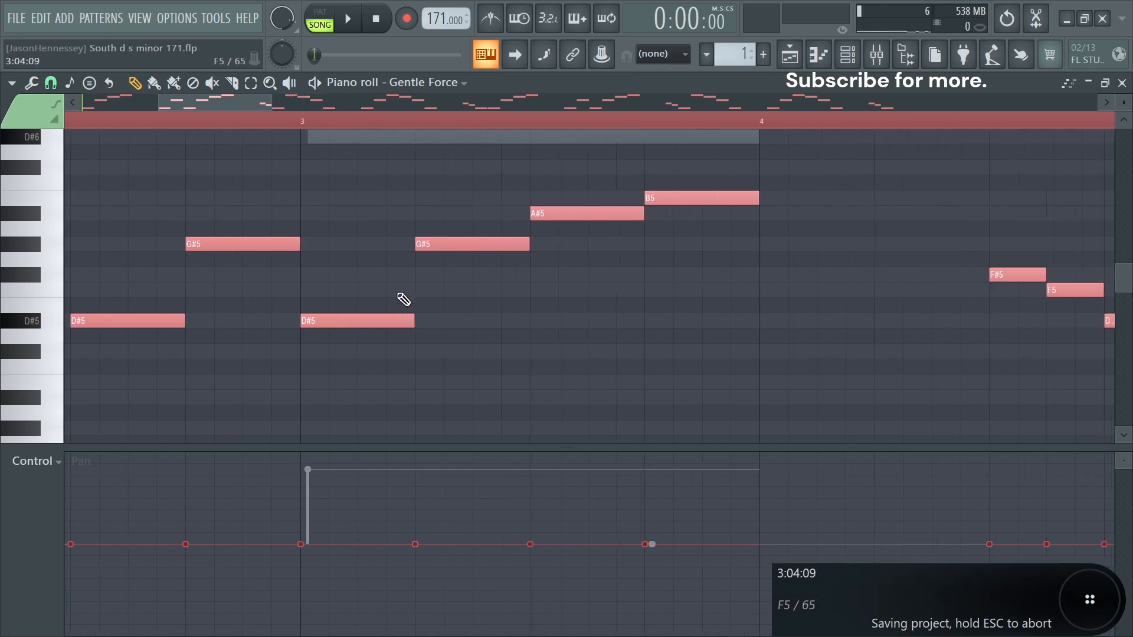
scroll(436, 309, down, 3)
key(alt+q)
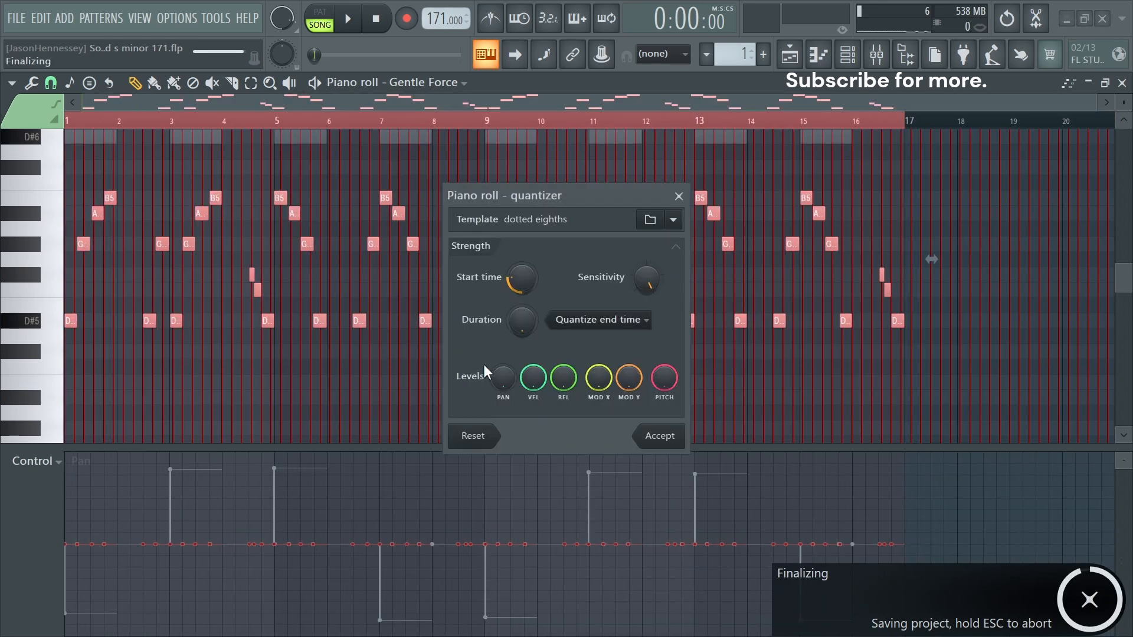
key(space)
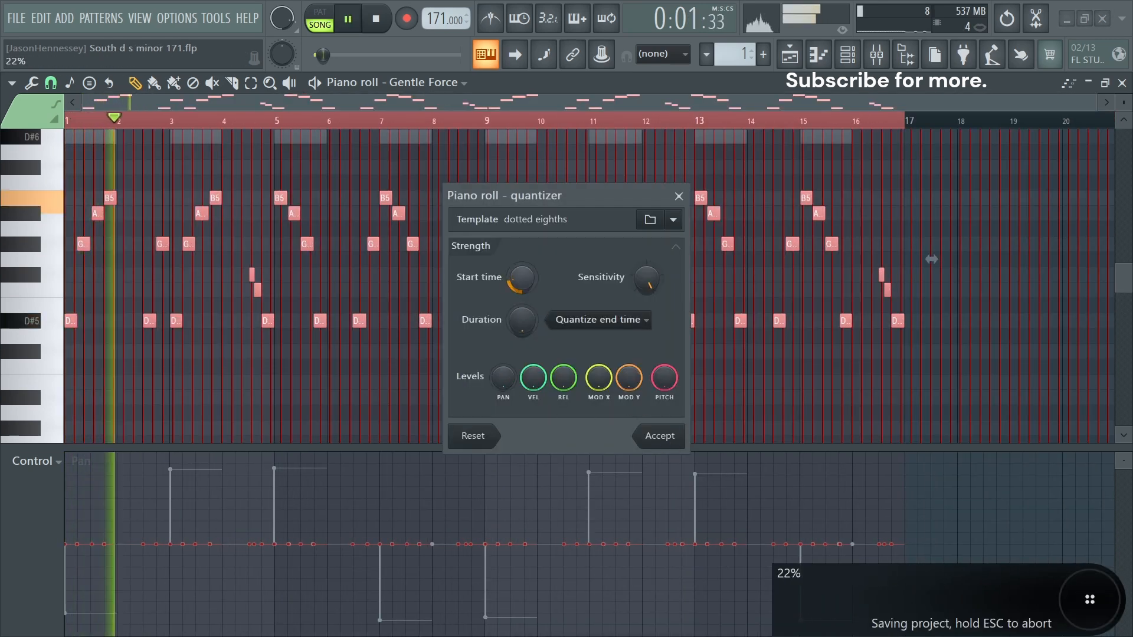
click(659, 437)
key(space)
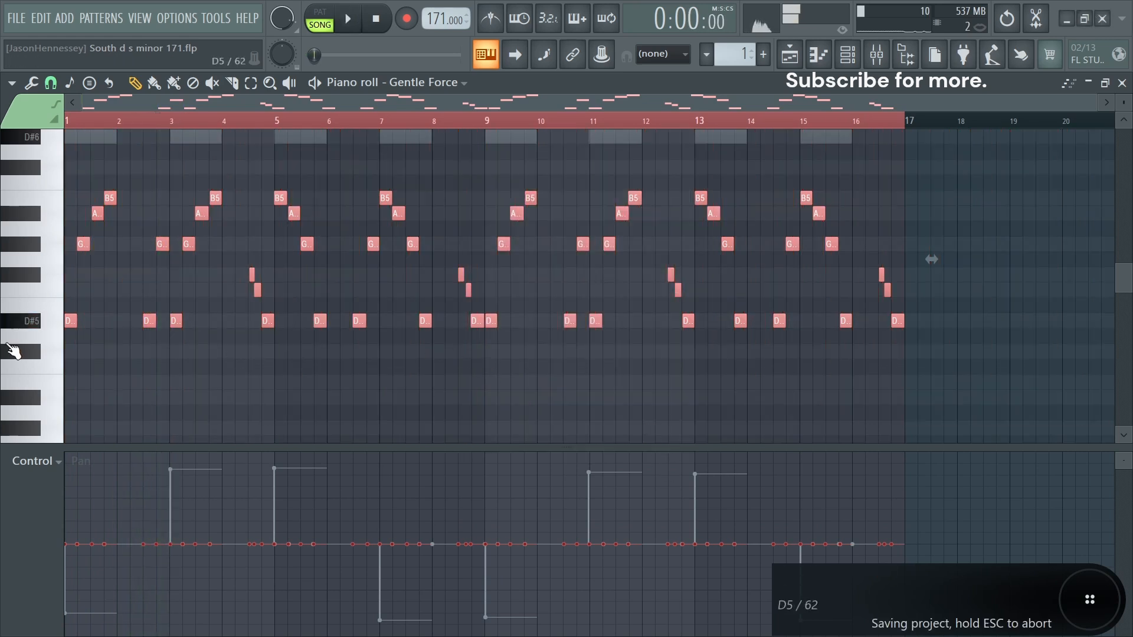
Pan the Gentle Force notes at the start of every odd-numbered bar strongly to the side opposite the Just Strollin pans.
scroll(122, 354, up, 5)
drag(192, 318, 67, 349)
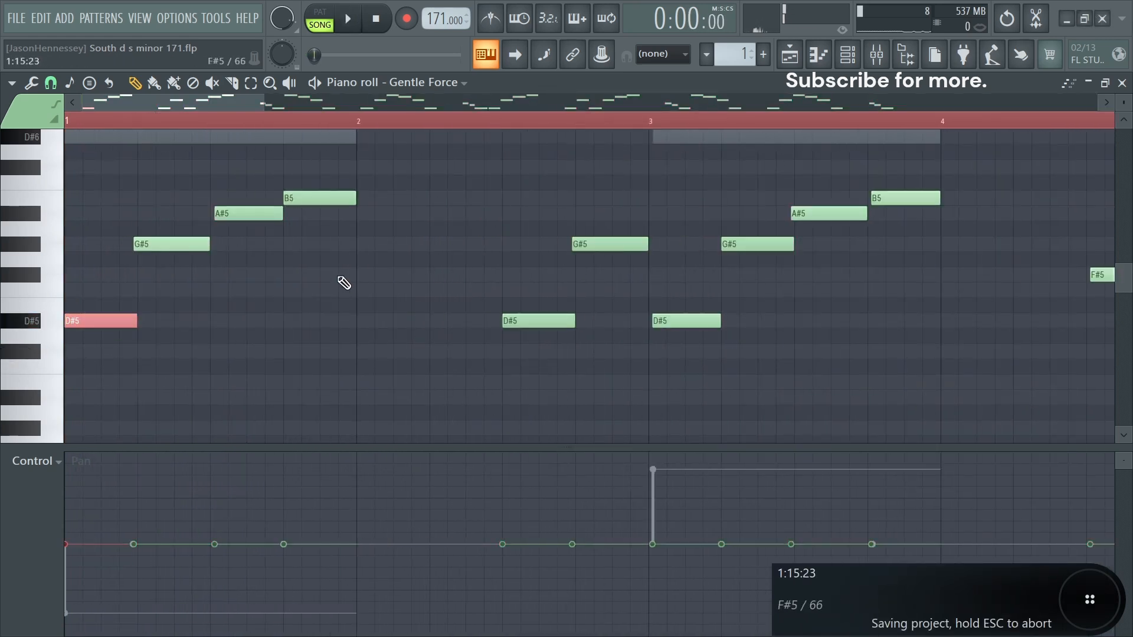
scroll(620, 361, down, 4)
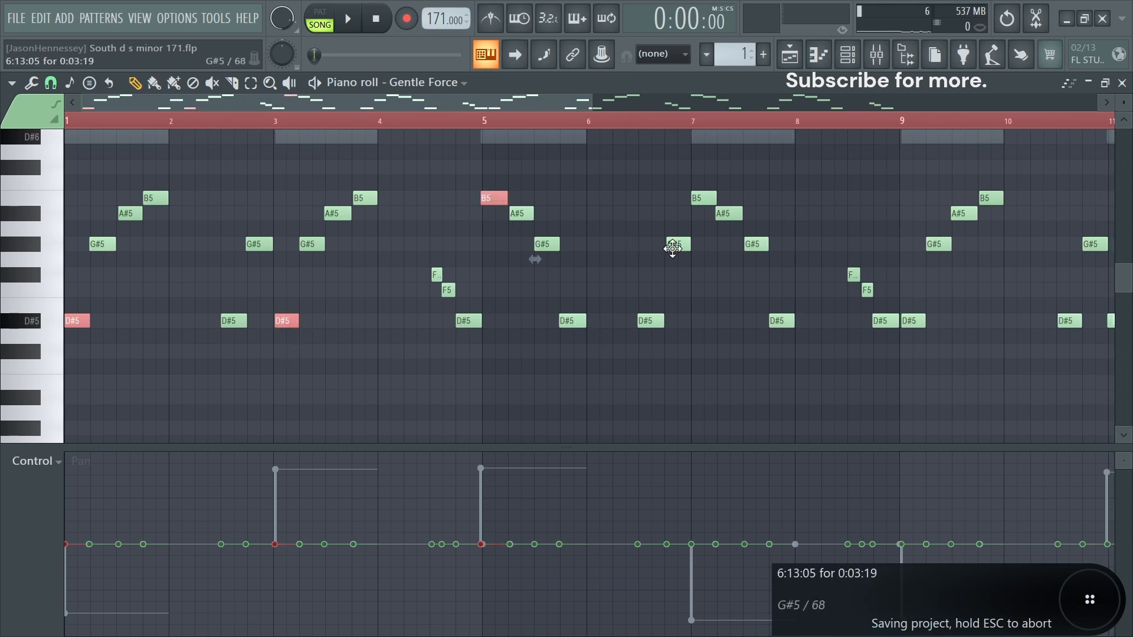
scroll(889, 324, down, 3)
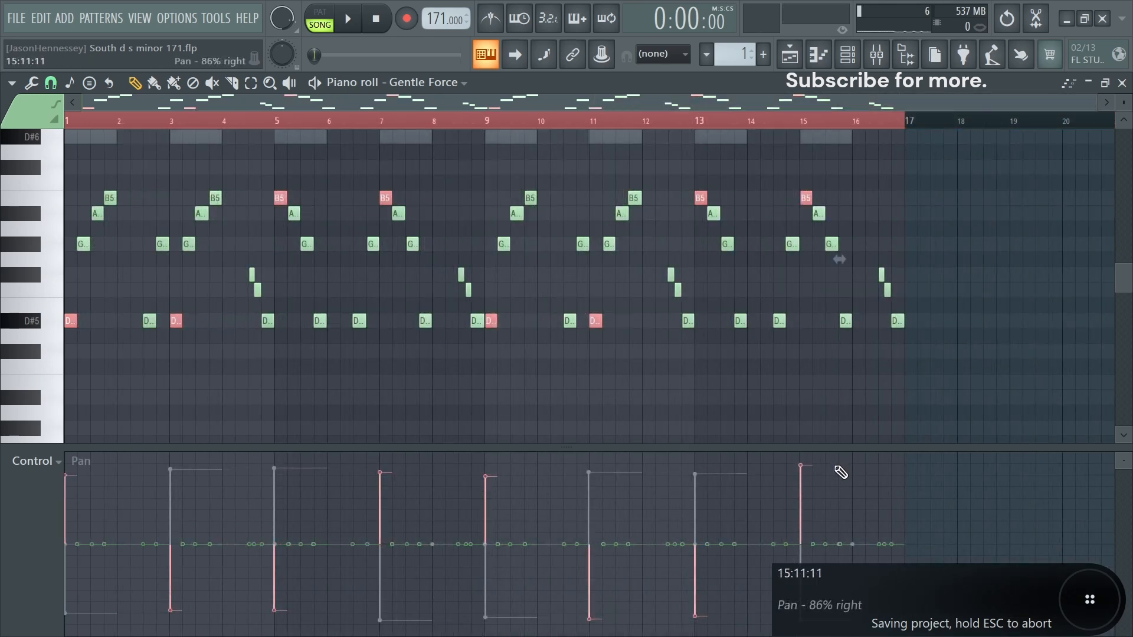
key(space)
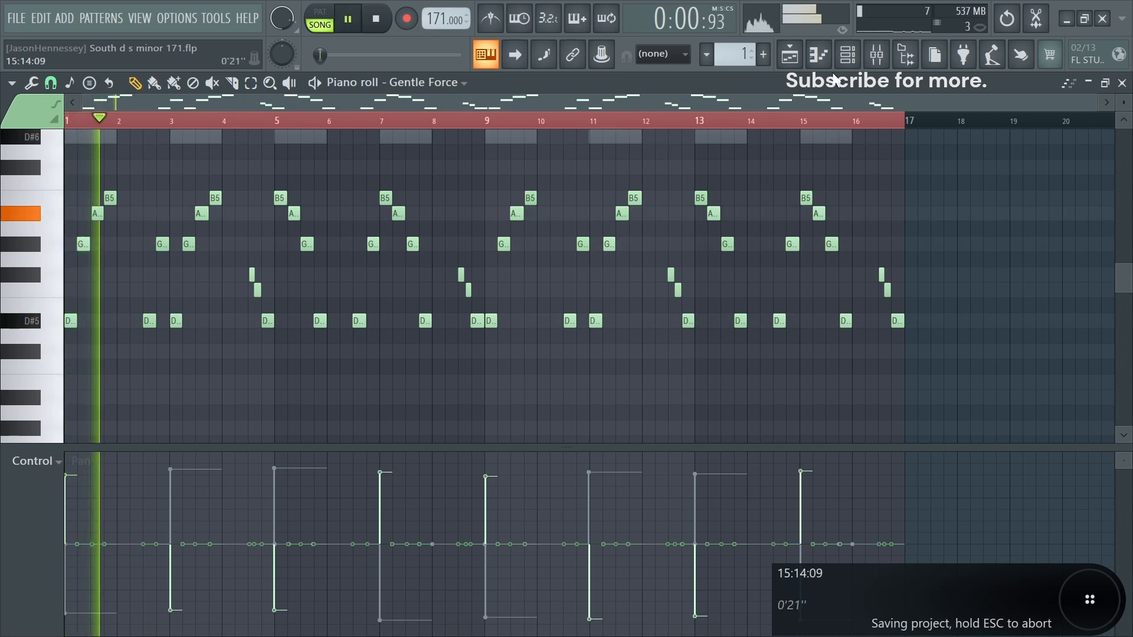
Copy the Gentle Force notes into the Sampler #2 channel.
click(846, 55)
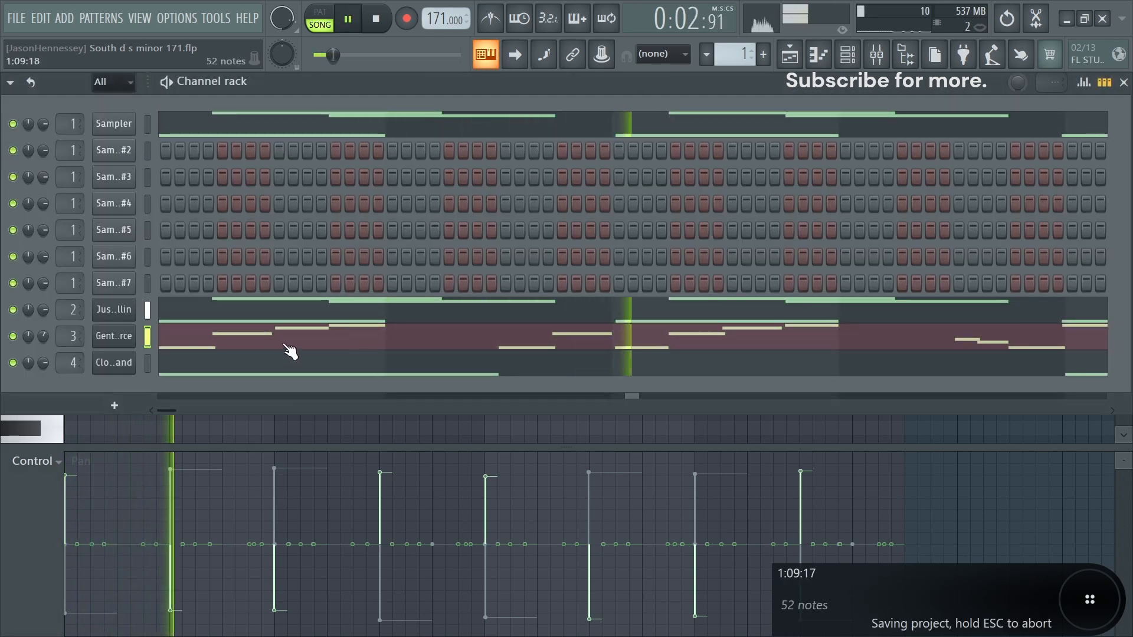
click(146, 148)
key(ctrl+v)
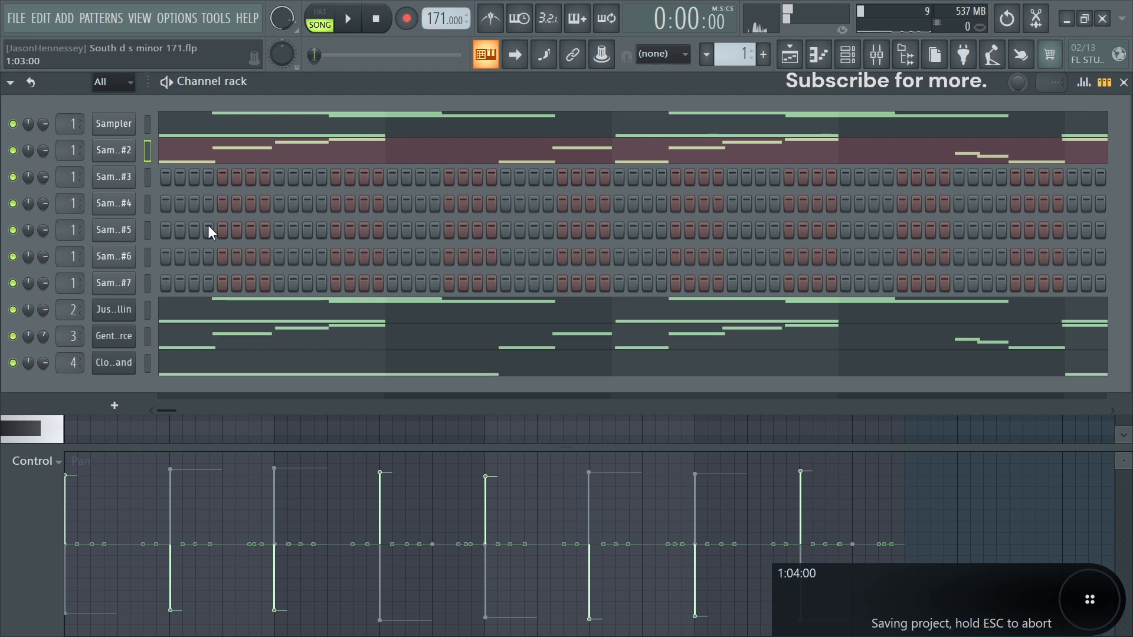
Quantize all Close Grand notes with the dotted eighths template at partial start-time strength.
click(215, 366)
scroll(442, 307, up, 10)
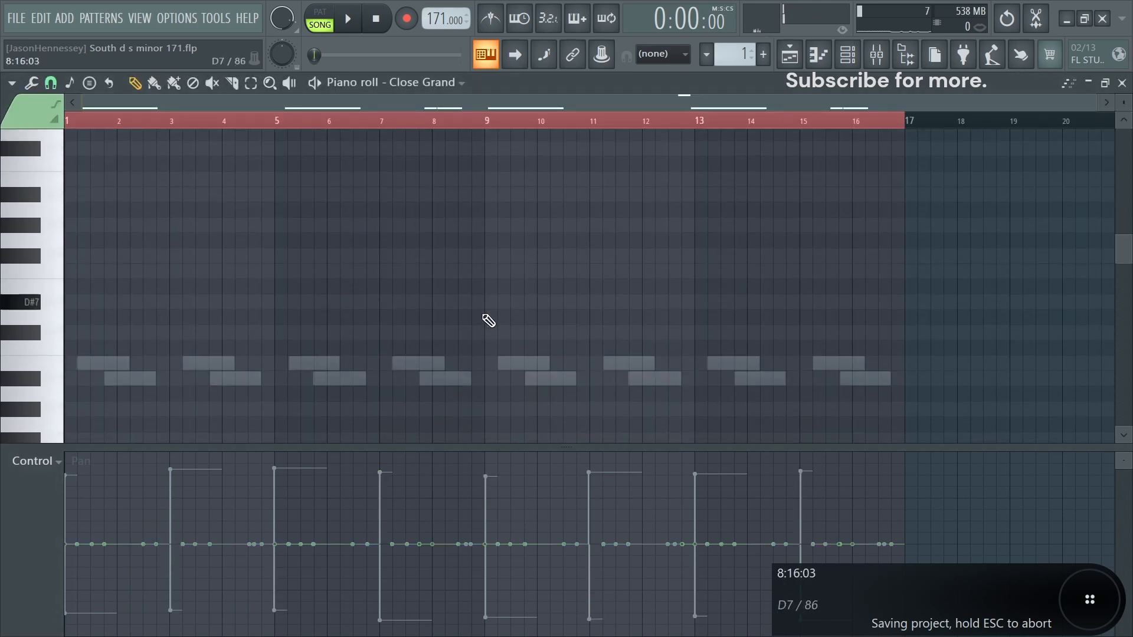
scroll(483, 316, down, 10)
key(ctrl+a)
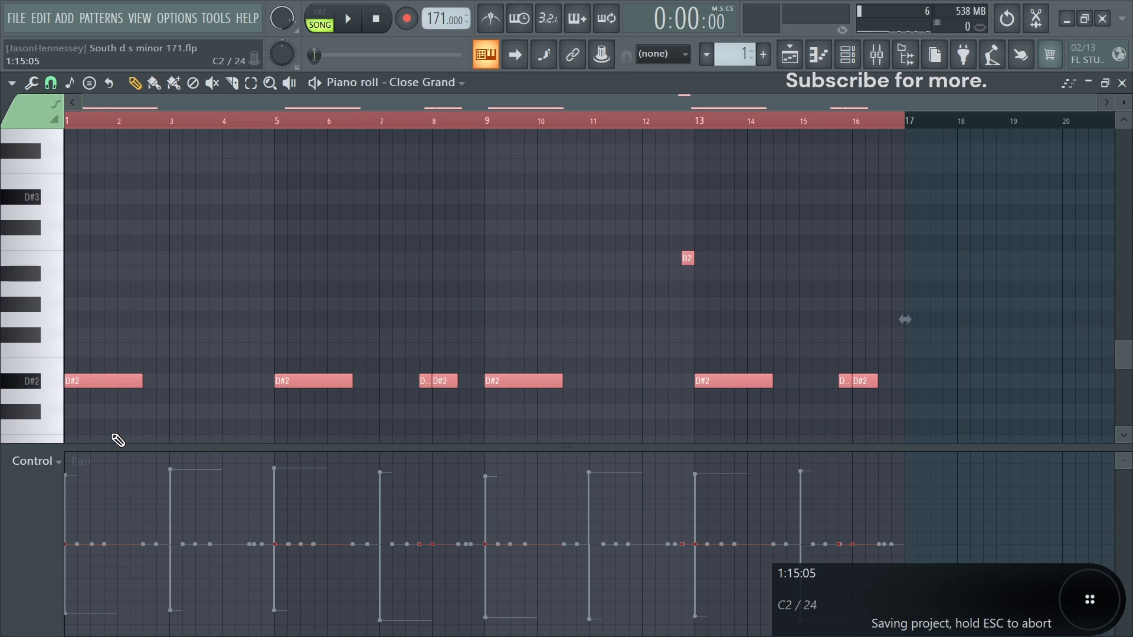
key(alt+r)
key(Escape)
key(alt+q)
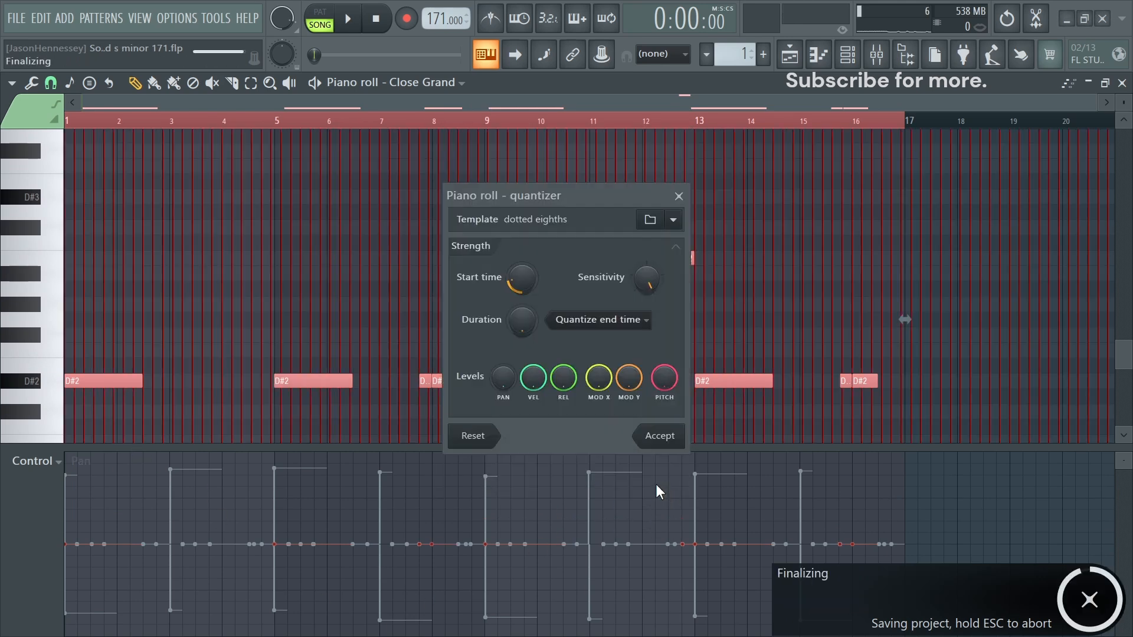
click(672, 437)
Nudge the Close Grand D#2 notes at the starts of bars 5, 8 and 13 slightly after the beat.
drag(459, 359, 447, 389)
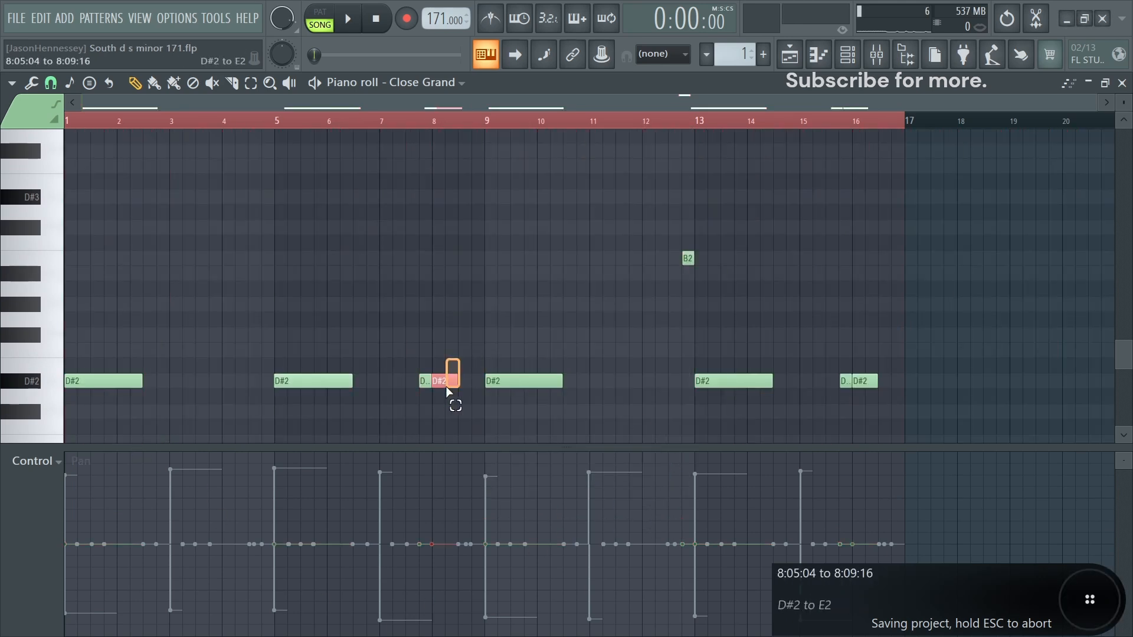
scroll(755, 402, up, 5)
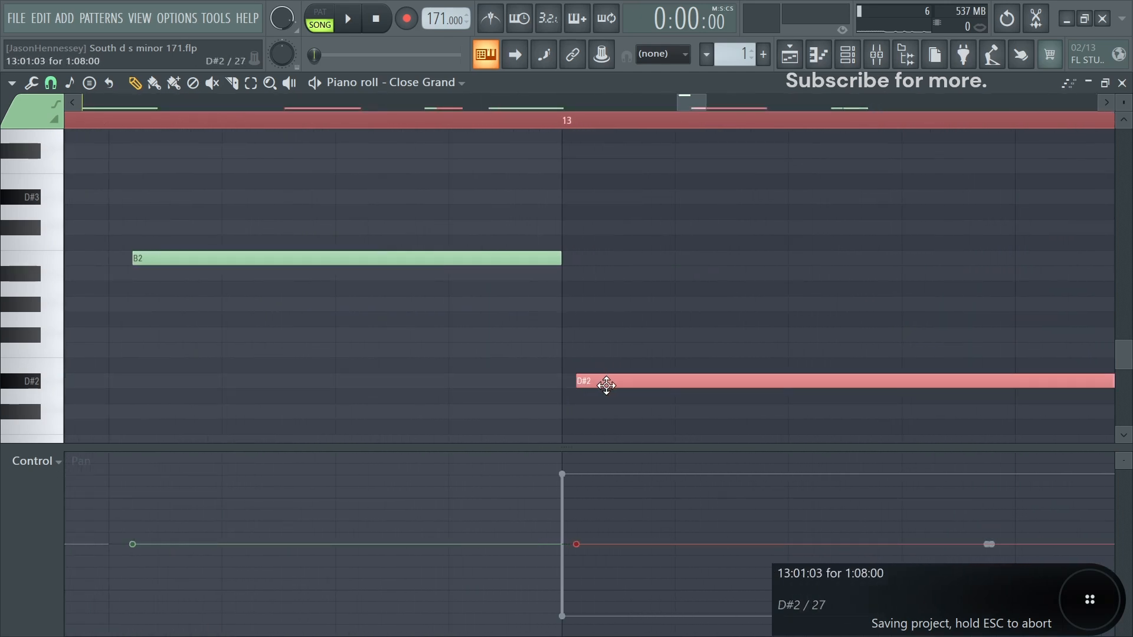
scroll(607, 386, down, 6)
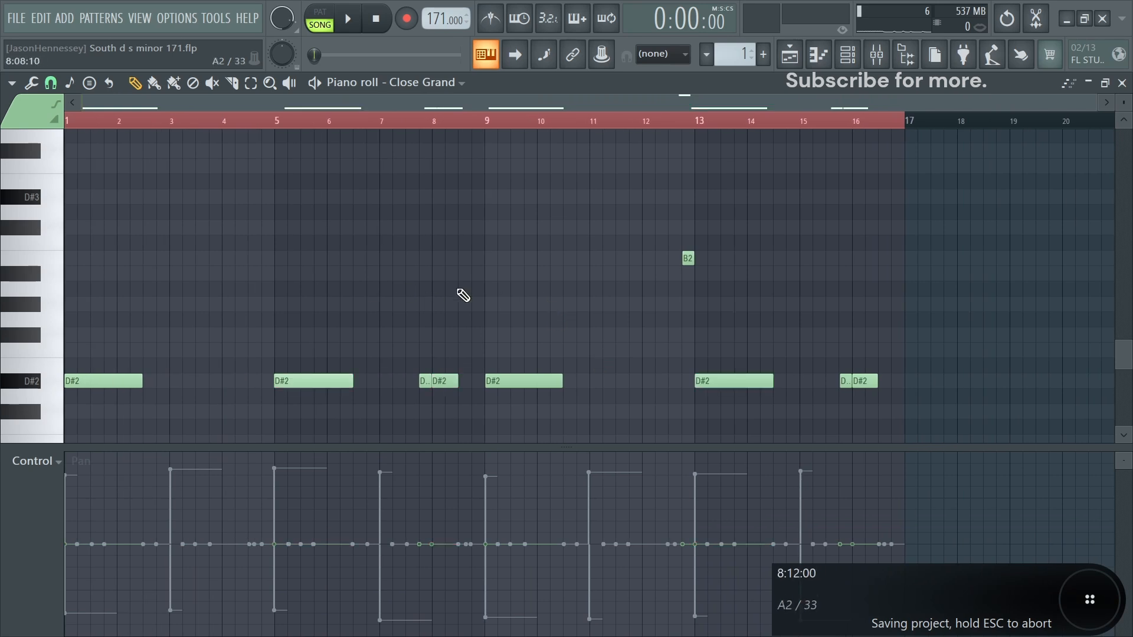
Copy all Close Grand notes into the Sampler #3 channel.
drag(961, 190, 3, 433)
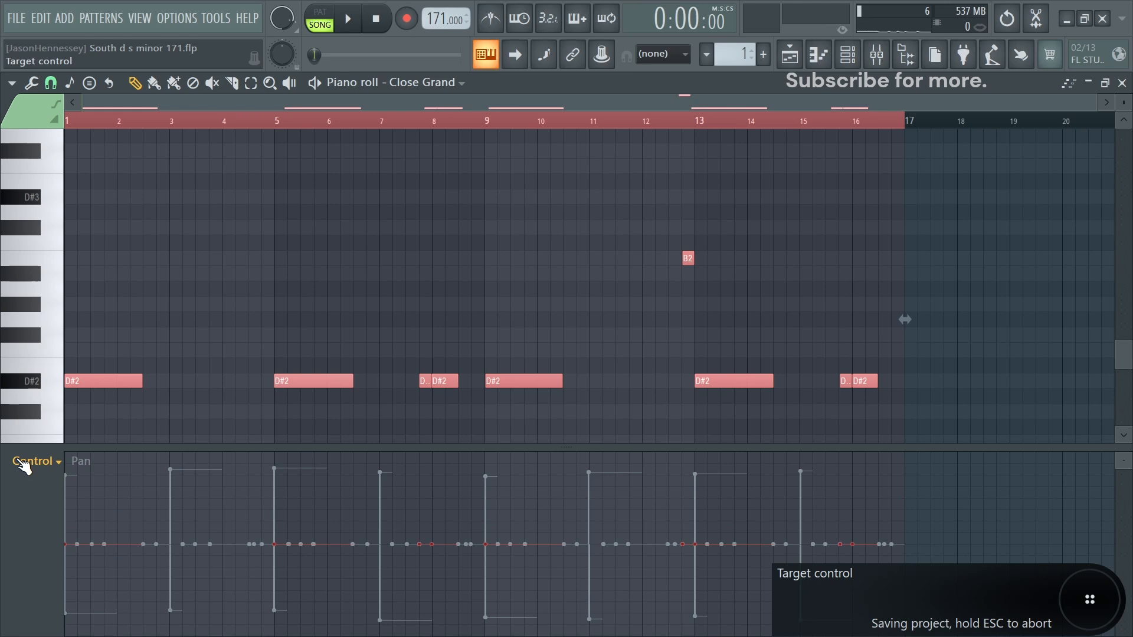
ctrl+click(360, 321)
click(856, 48)
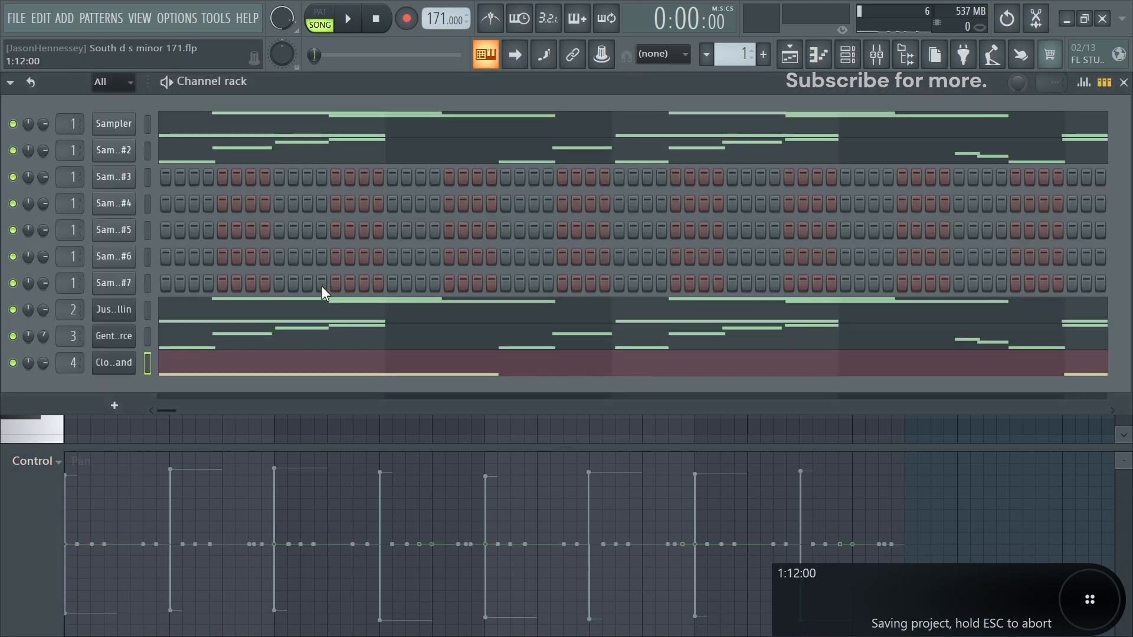
click(150, 174)
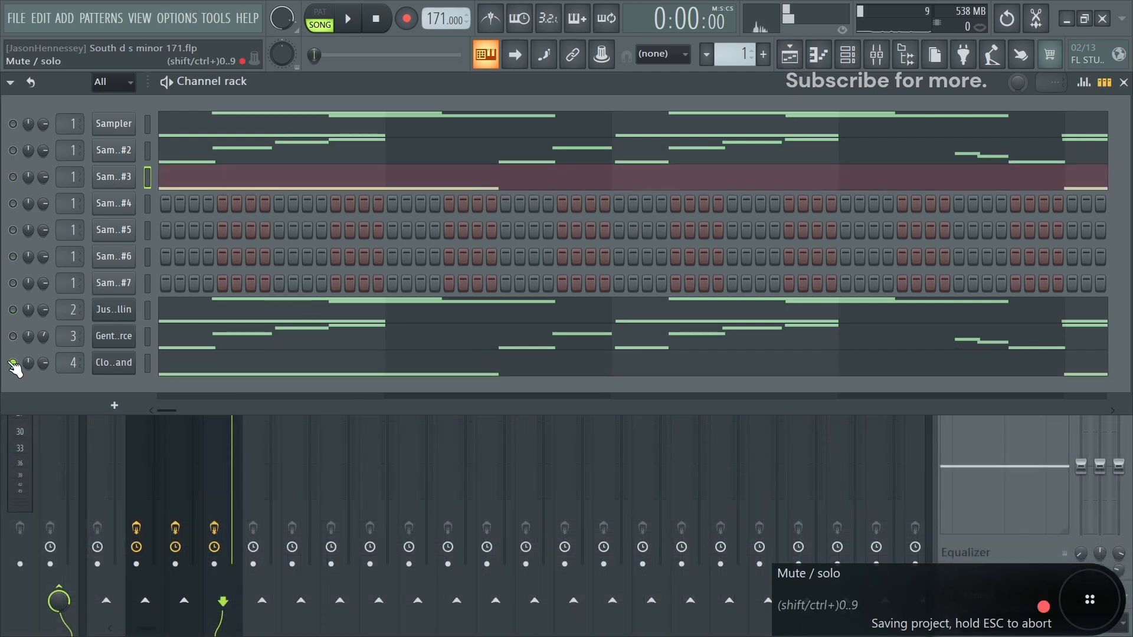
Consolidate Pattern 1 into separate audio clips named grand piano [sep], synth 1 gentle force and synth 2.
key(F5)
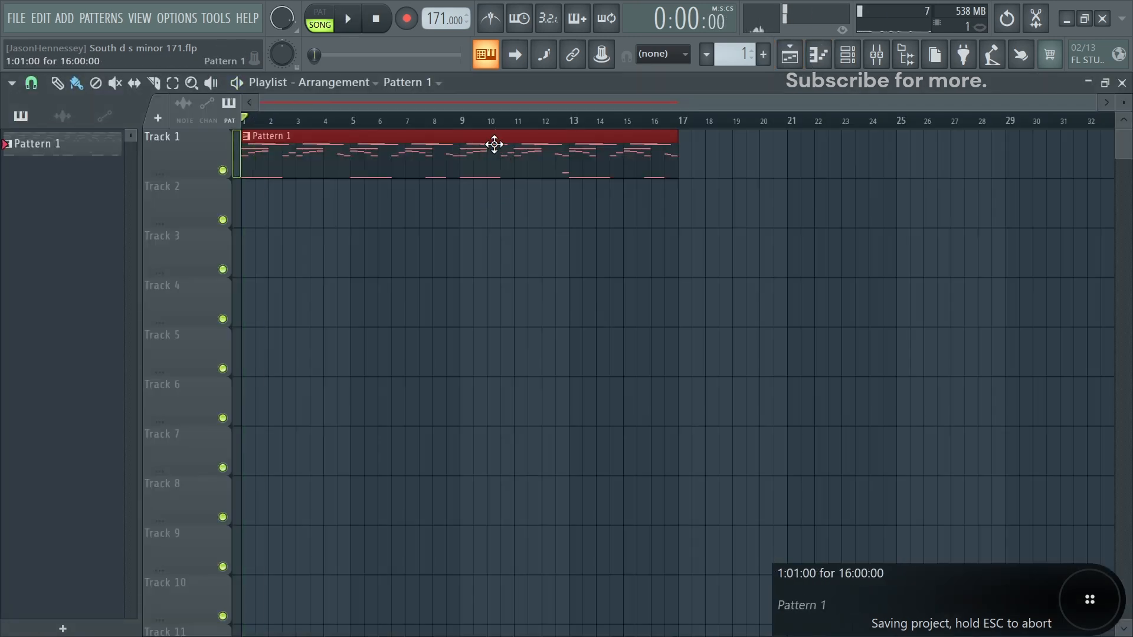
key(ctrl+alt+c)
click(730, 573)
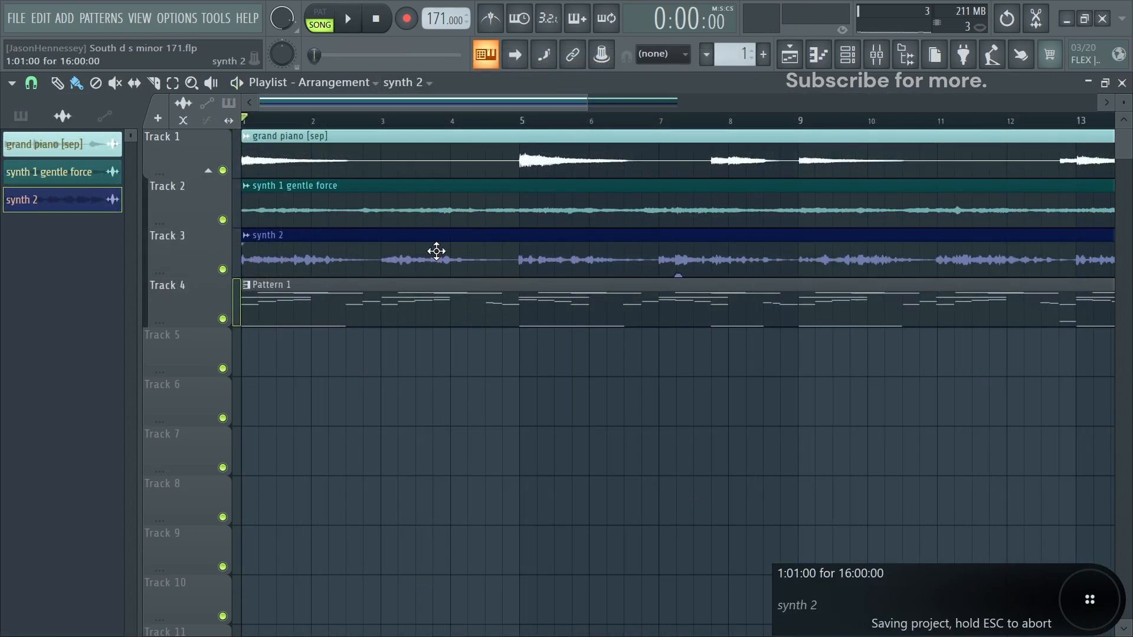
Move the synth 1 gentle force clip to bar 17 and duplicate the grand piano [sep] and Pattern 1 clips there.
scroll(434, 306, down, 3)
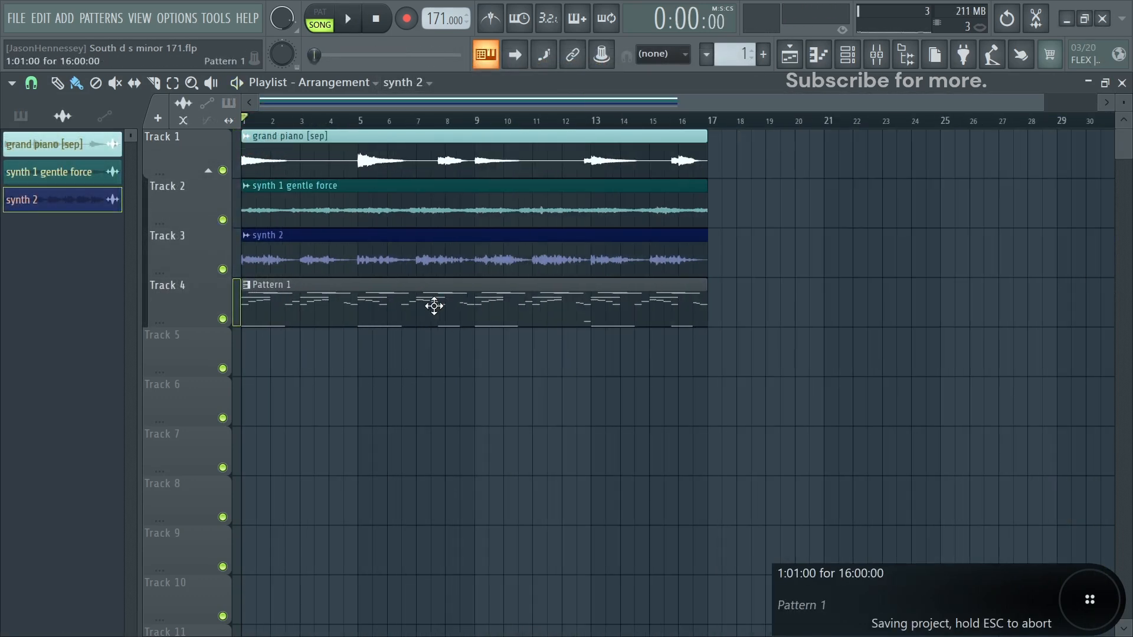
scroll(502, 254, down, 1)
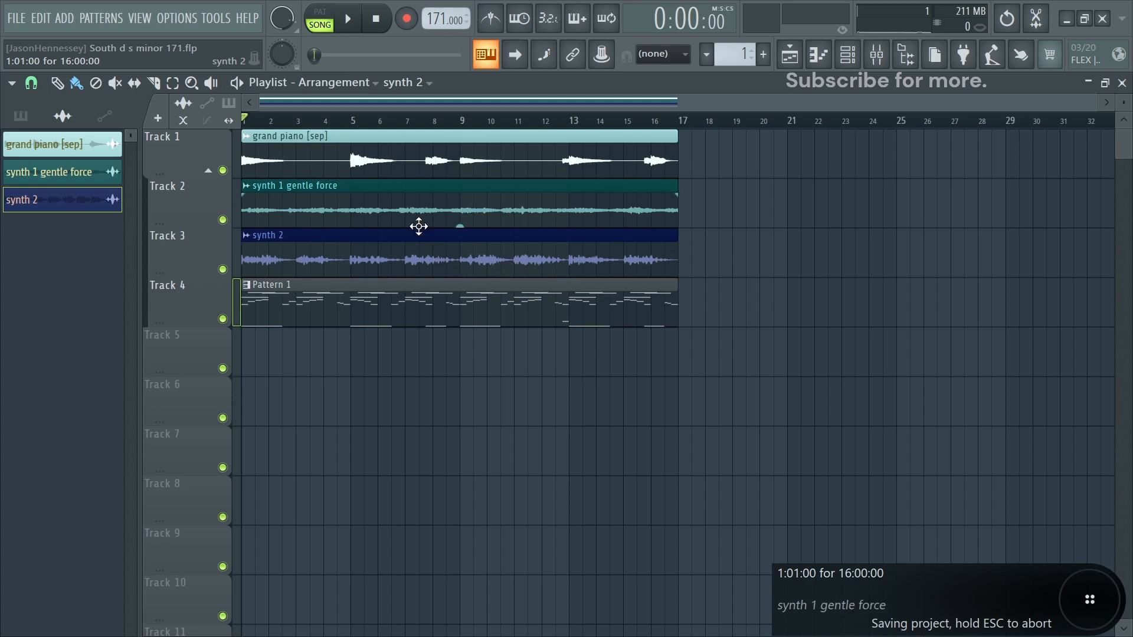
drag(376, 204, 881, 203)
drag(473, 148, 854, 152)
scroll(567, 301, down, 2)
drag(382, 314, 687, 307)
key(space)
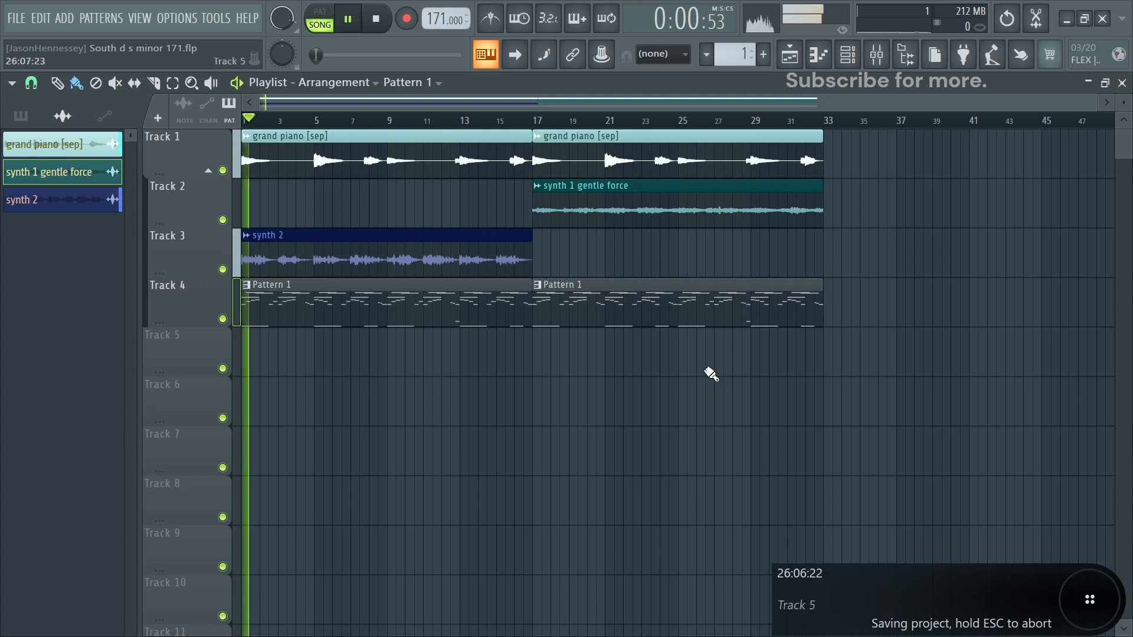
Play from bar 17 and place copies of the synth 2 clip at bar 33 and the synth 1 gentle force clip at bar 49.
click(529, 121)
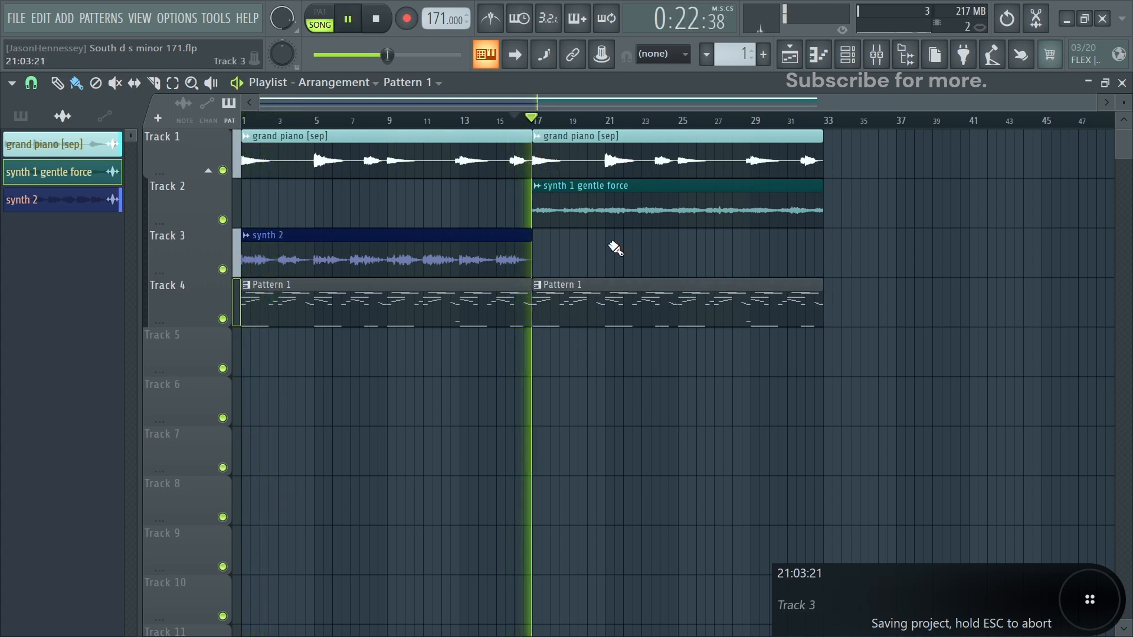
double_click(599, 193)
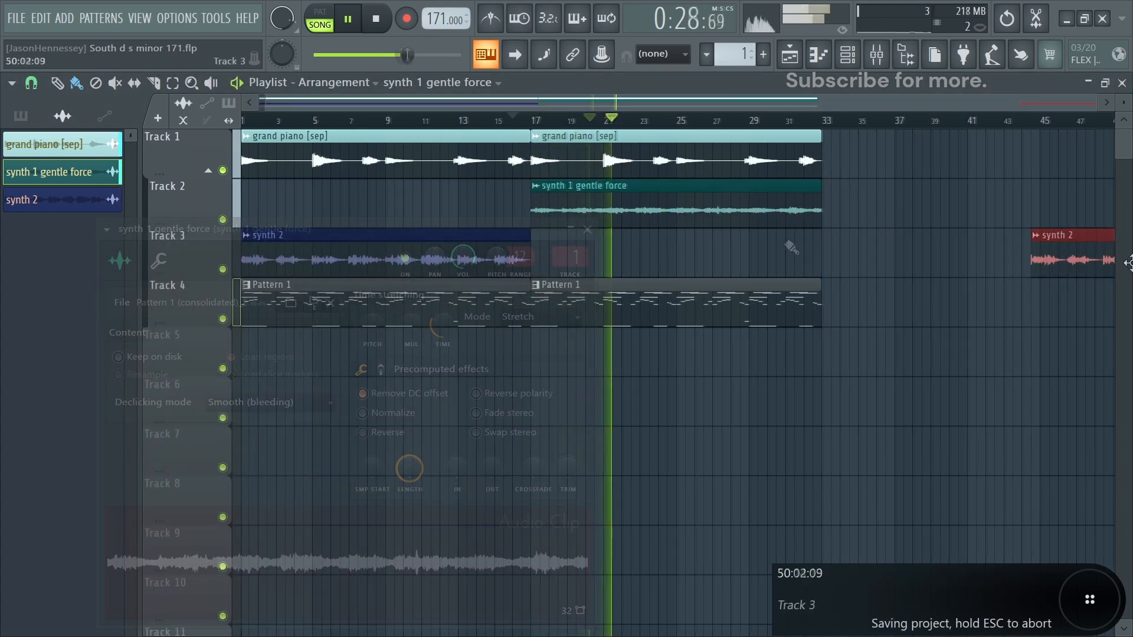
drag(1125, 261, 893, 274)
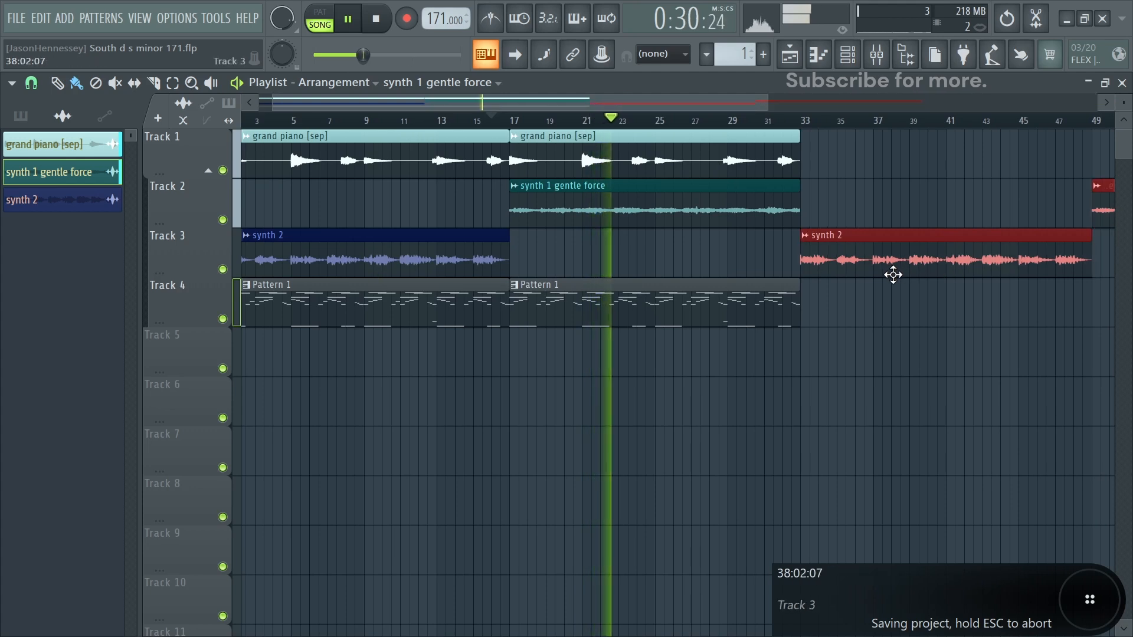
Move the synth 1 gentle force clip from bar 49 to bar 33 and duplicate the Pattern 1 clip there.
scroll(563, 252, down, 3)
ctrl+click(859, 374)
drag(842, 207, 668, 207)
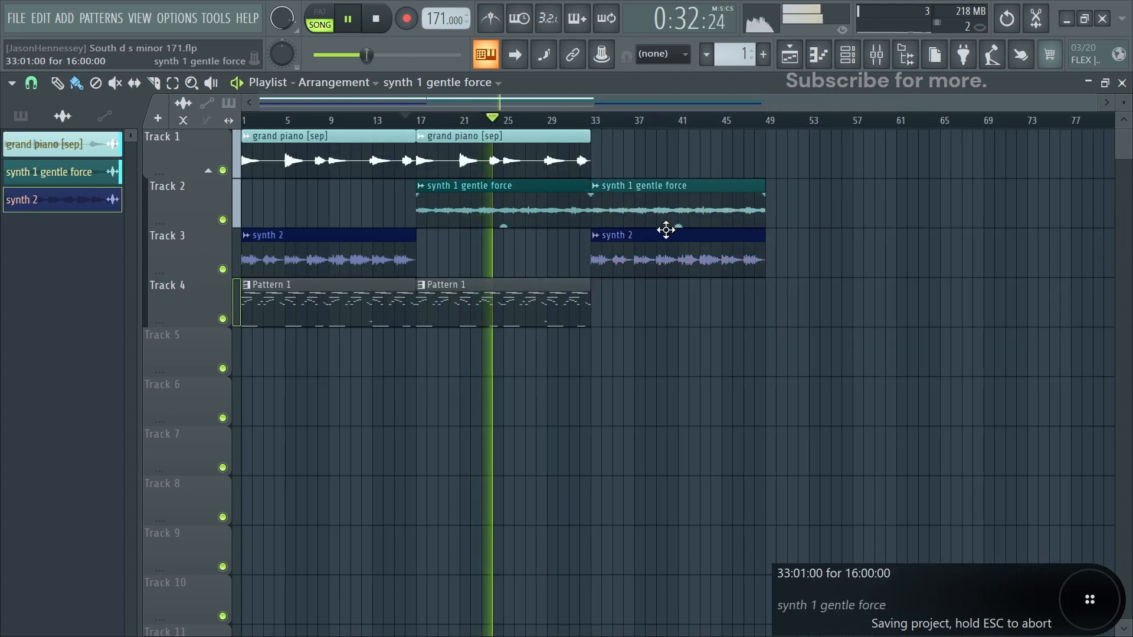
drag(462, 301, 637, 310)
scroll(643, 401, up, 1)
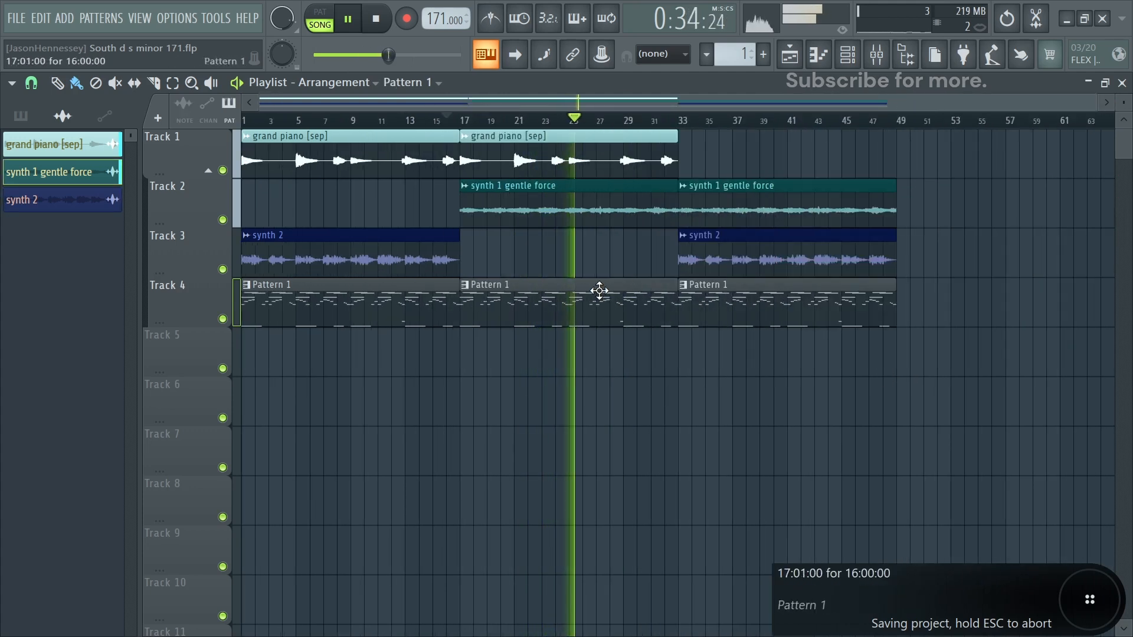
click(684, 121)
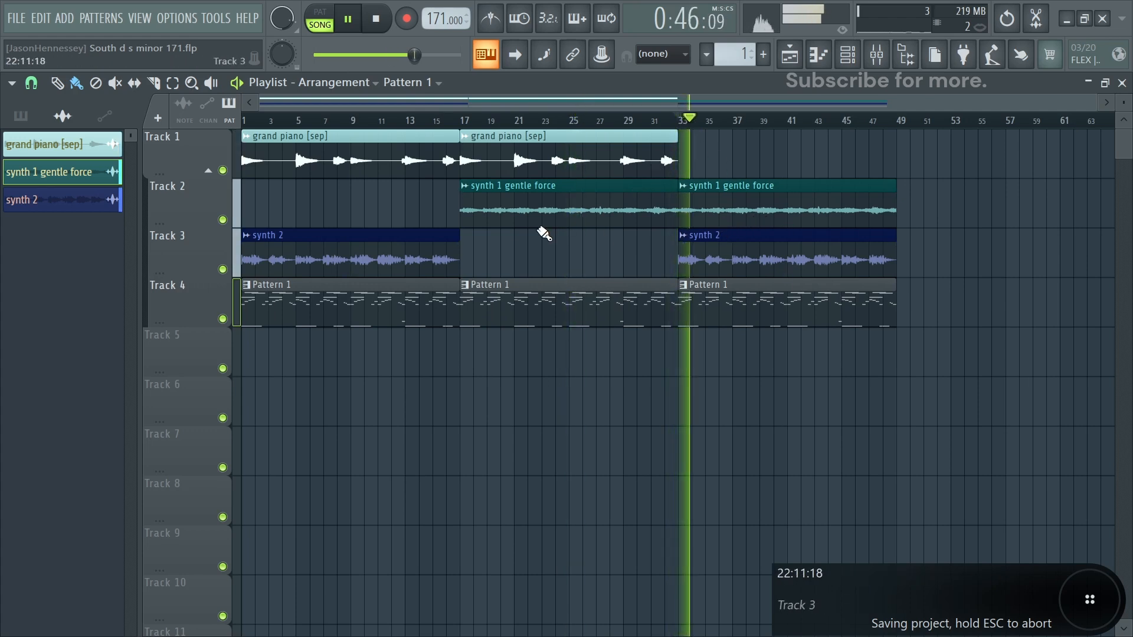
Automate the volume of the synth 1 gentle force clip at bar 33, rising from 0% to full level around bar 34.
scroll(834, 274, up, 2)
key(space)
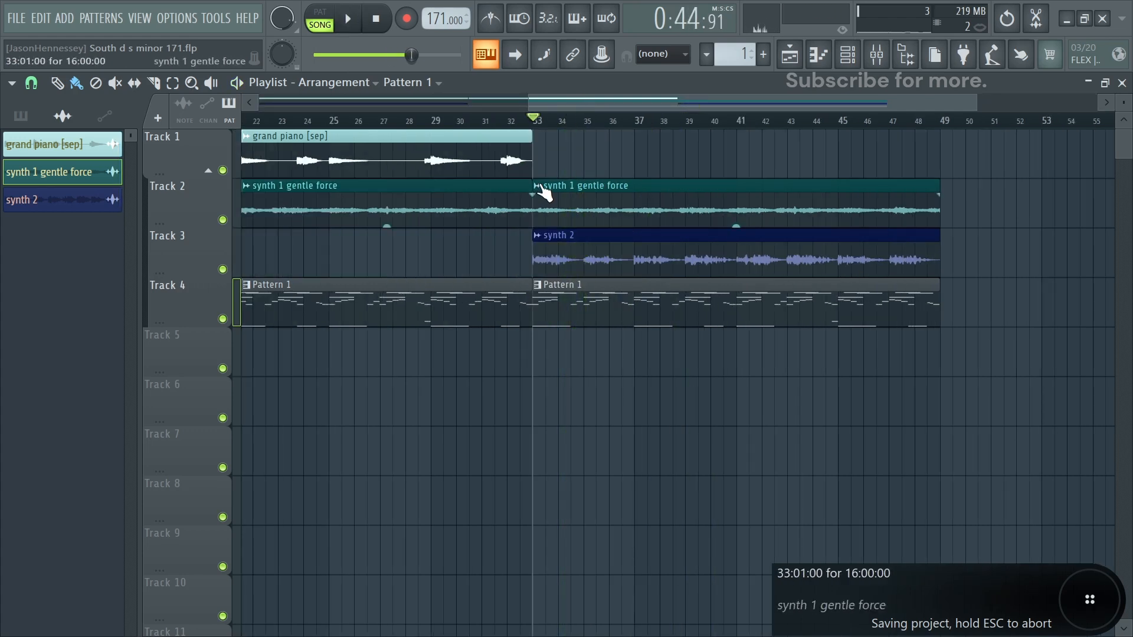
right_click(534, 192)
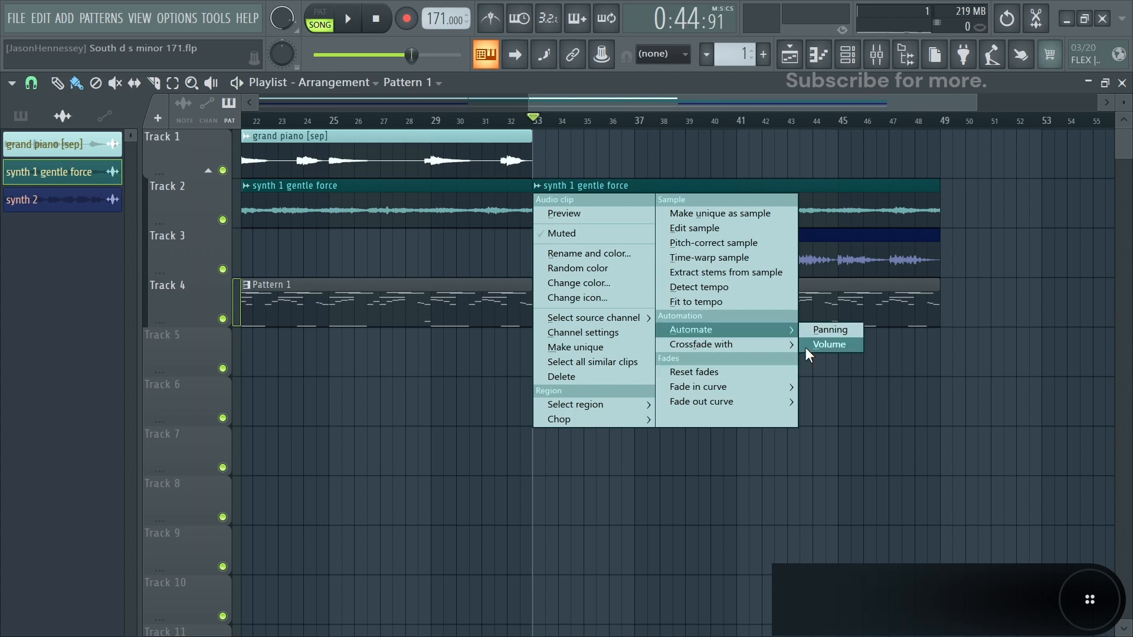
click(827, 345)
scroll(668, 218, up, 3)
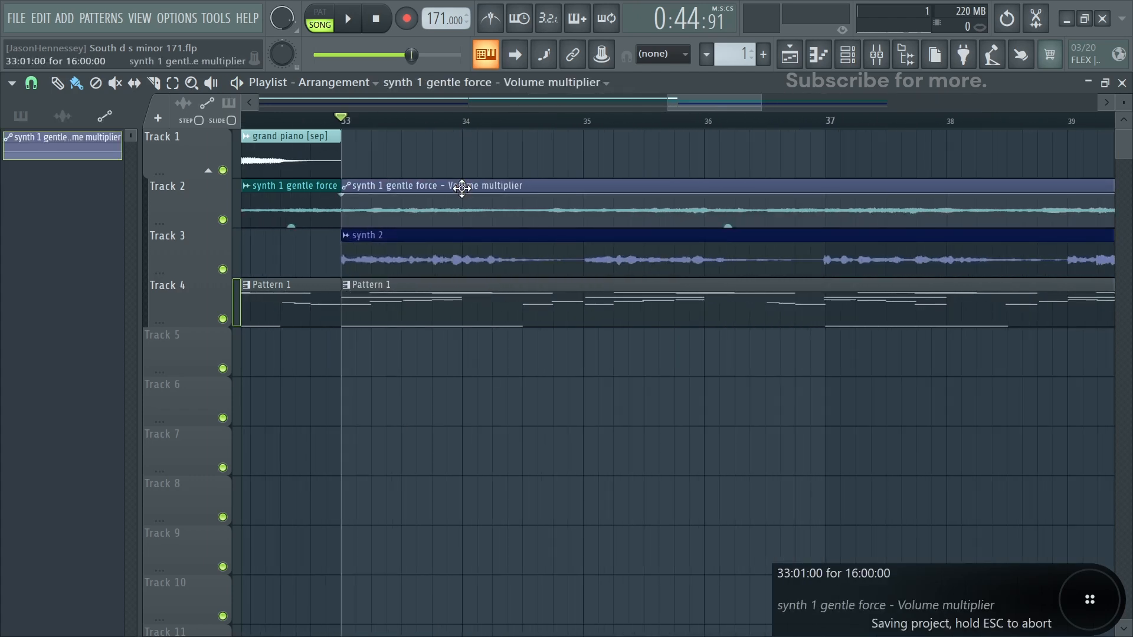
drag(342, 194, 342, 228)
right_click(510, 205)
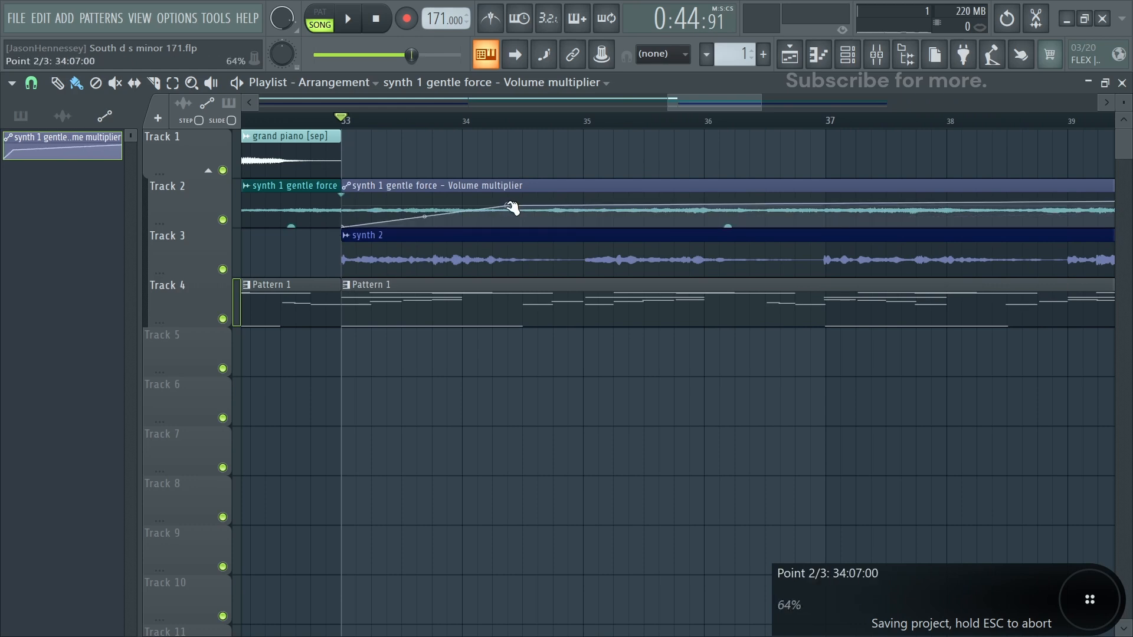
drag(511, 208, 478, 187)
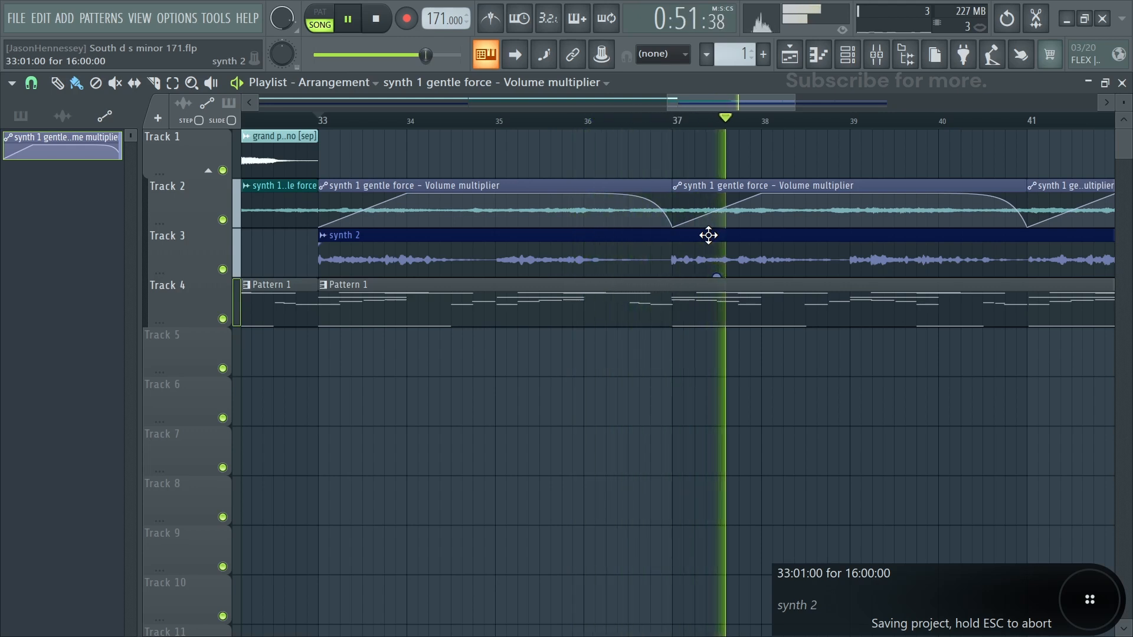
Add points of 100% at bar 36 and 0% at bar 37 to the synth 1 gentle force #2 volume automation and shorten it to four bars.
right_click(858, 203)
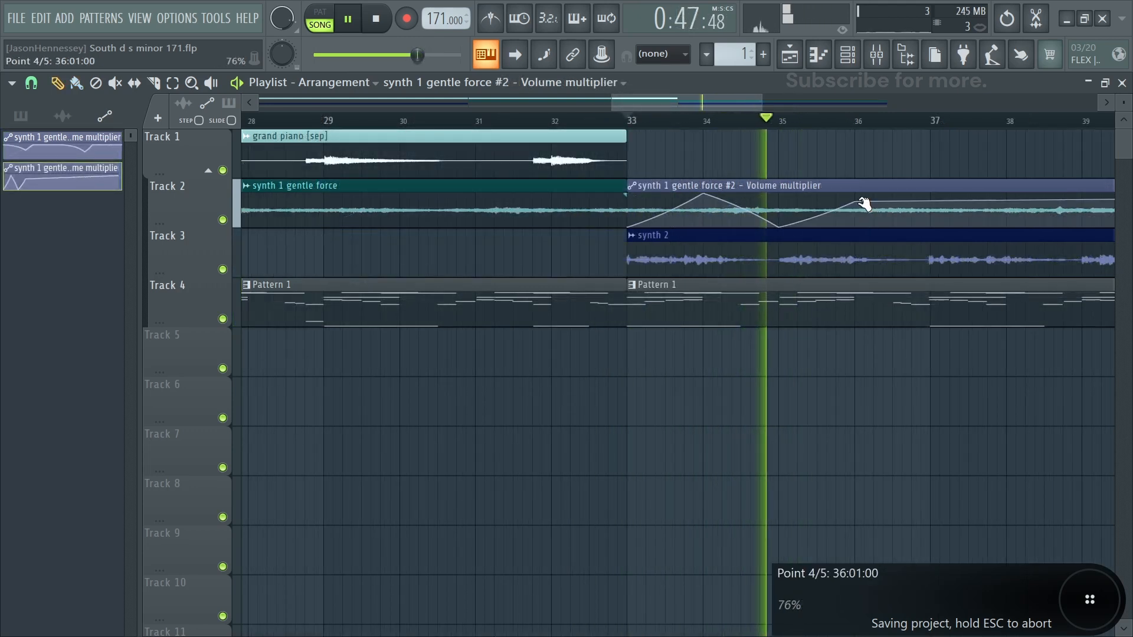
drag(858, 202, 854, 181)
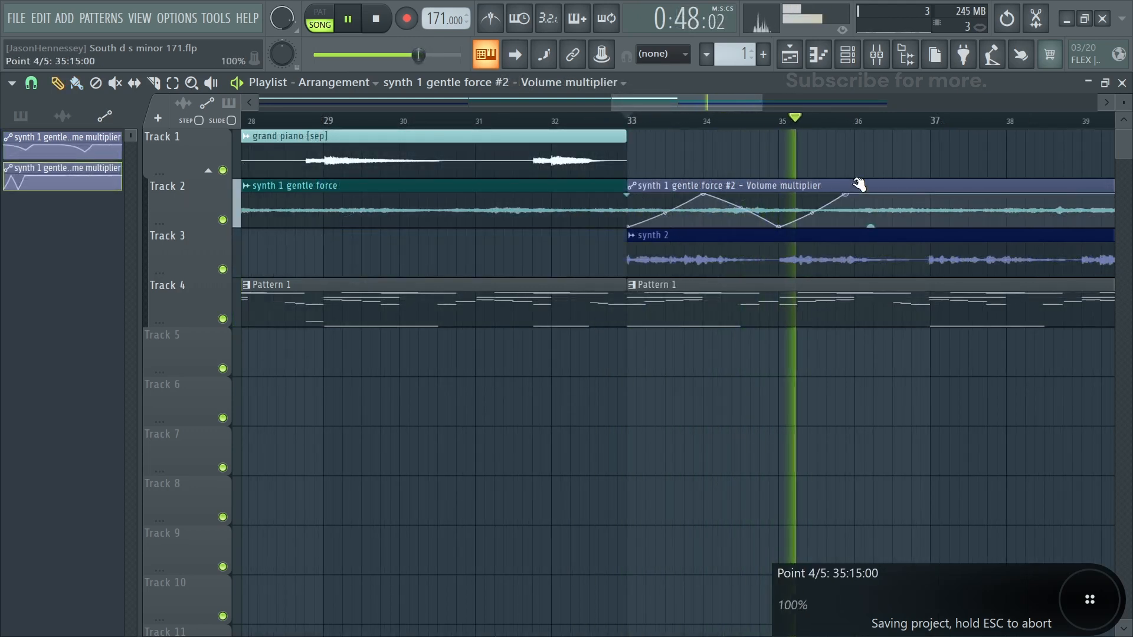
right_click(934, 222)
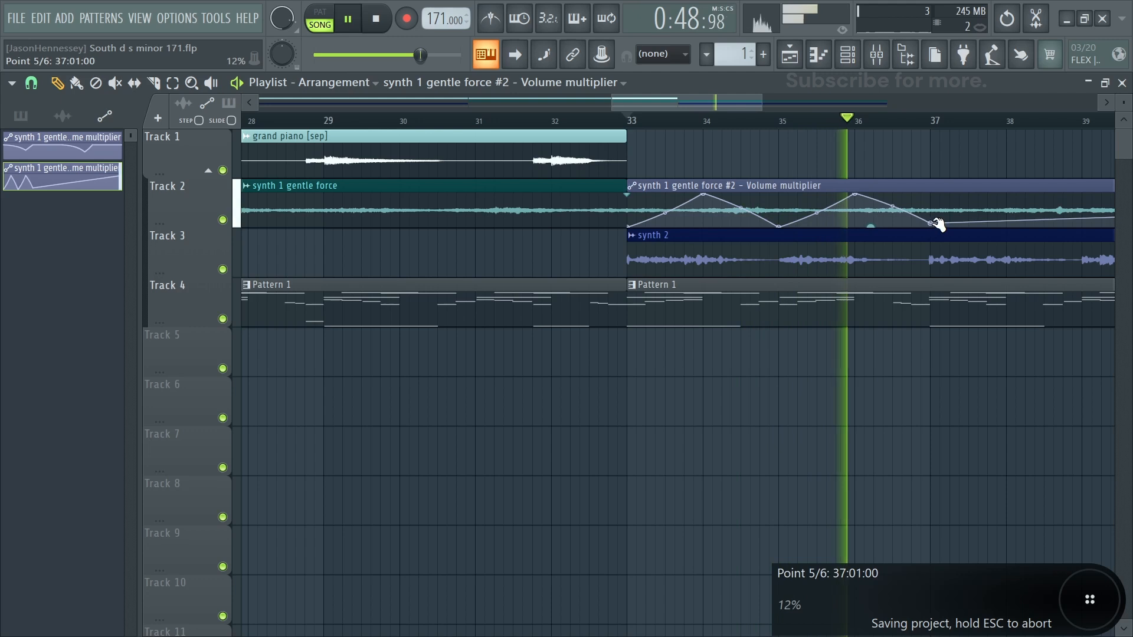
drag(934, 223, 933, 250)
scroll(616, 232, down, 5)
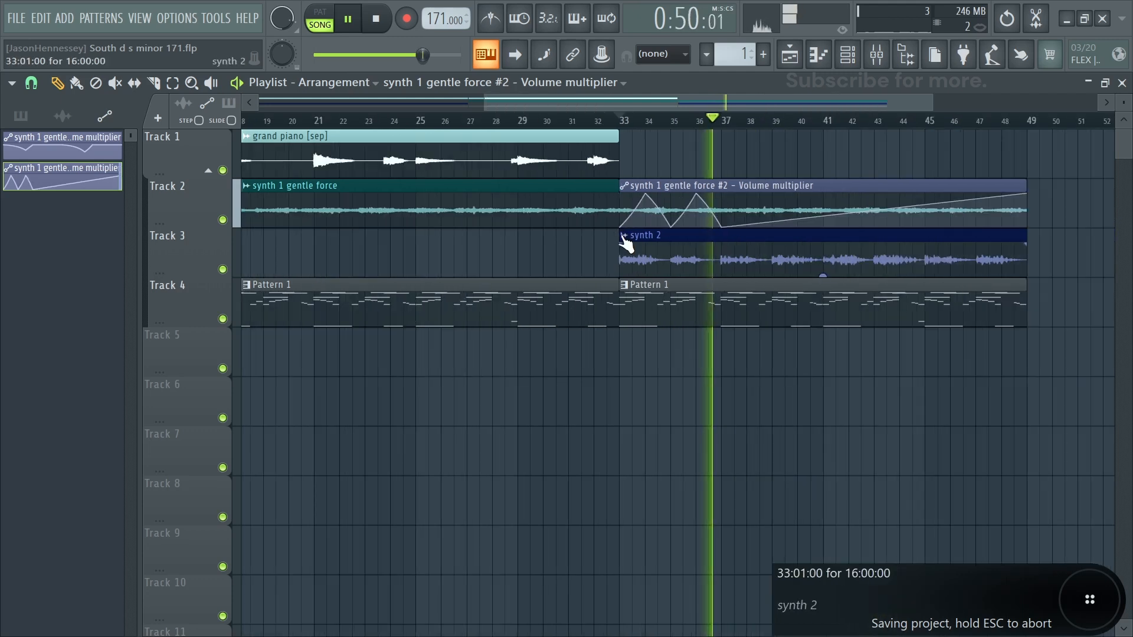
key(space)
drag(894, 192, 765, 241)
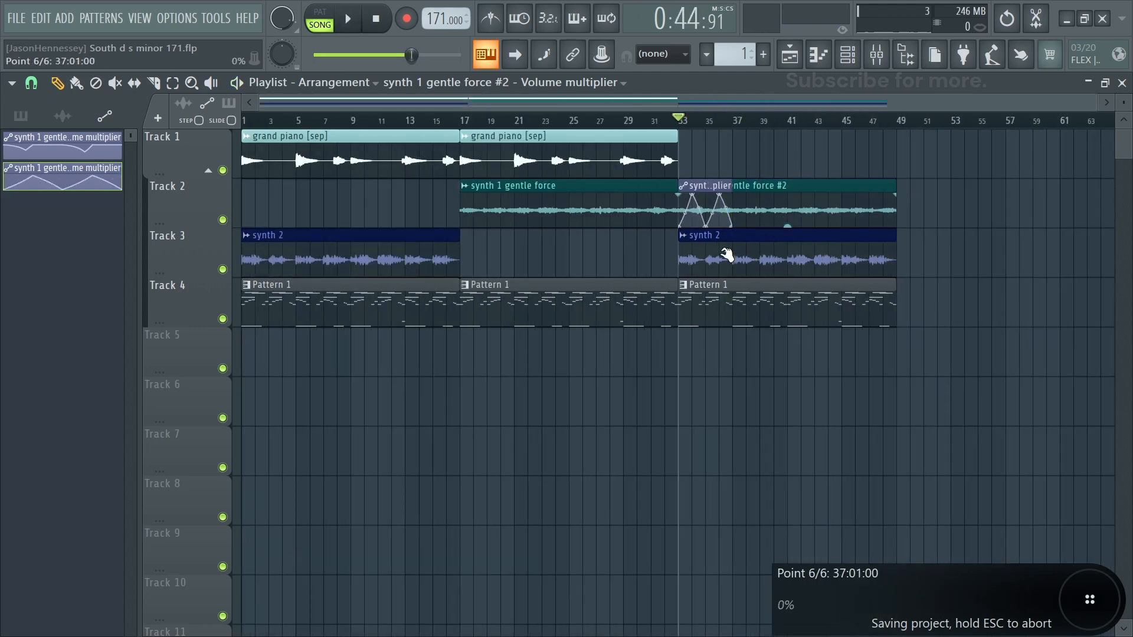
Repeat the four-bar volume automation clip on Track 2 up to bar 49 and duplicate the grand piano [sep] clip at bar 33.
key(space)
mouse_move(797, 190)
mouse_down()
mouse_move(756, 187)
mouse_move(869, 186)
mouse_move(809, 196)
mouse_up()
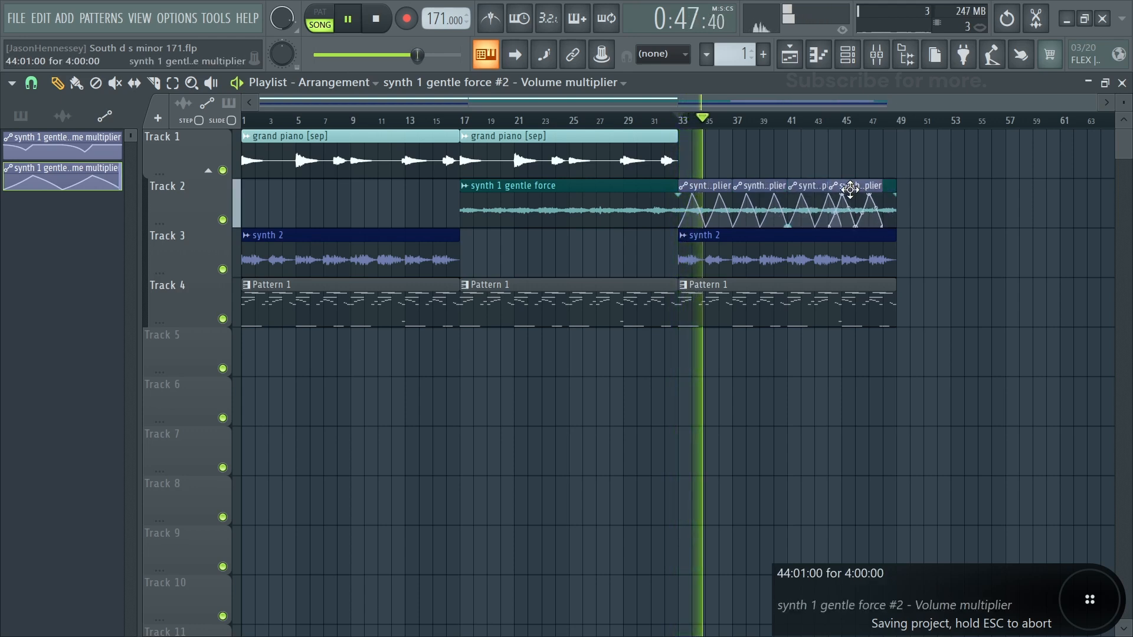
scroll(908, 227, up, 5)
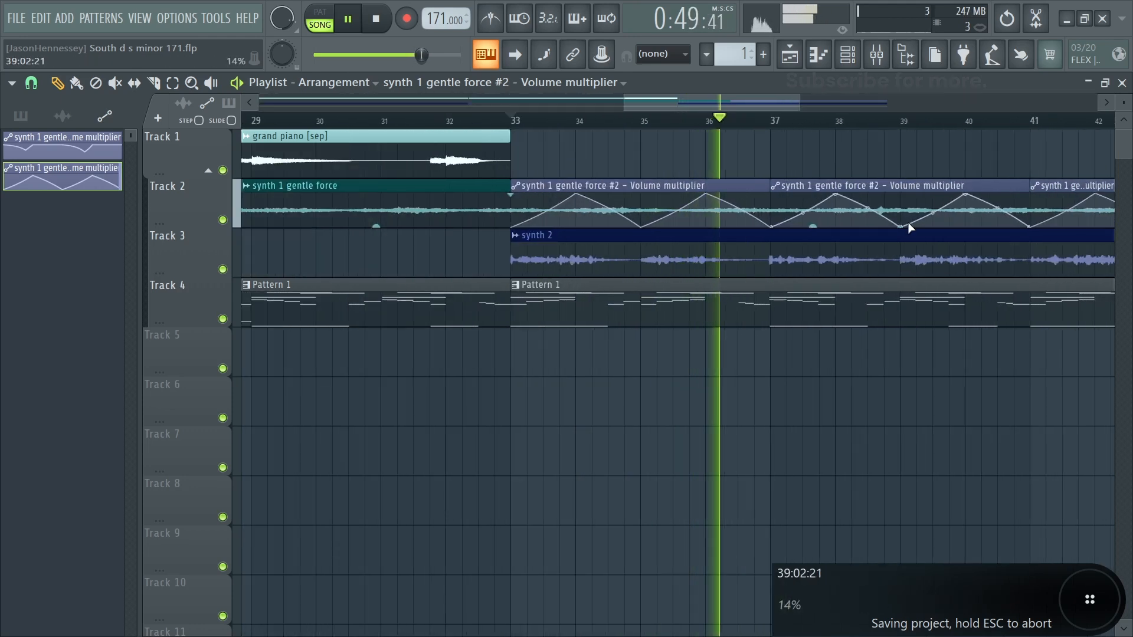
scroll(822, 228, up, 3)
scroll(568, 235, down, 8)
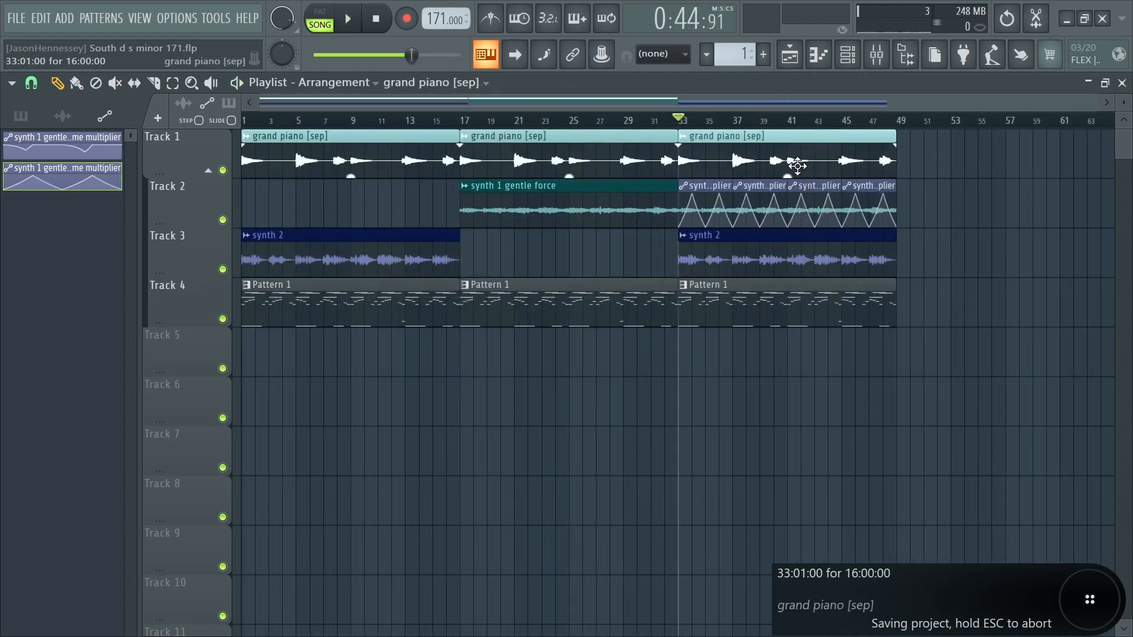
Copy the state of the synth 1 gentle force #2 volume automation.
scroll(947, 205, up, 3)
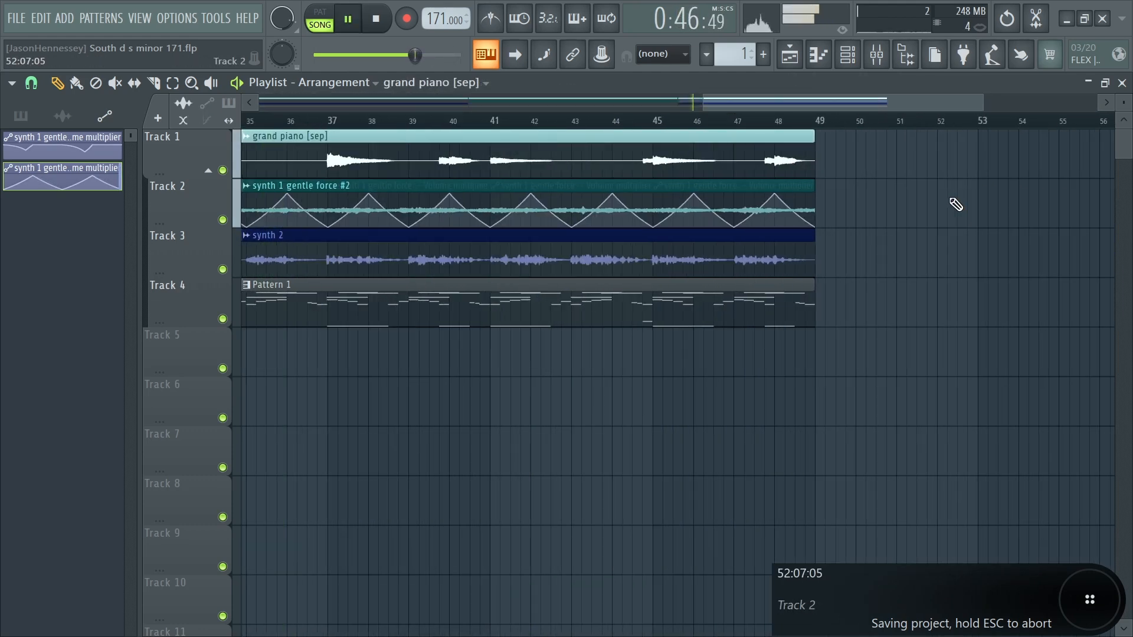
scroll(979, 210, down, 2)
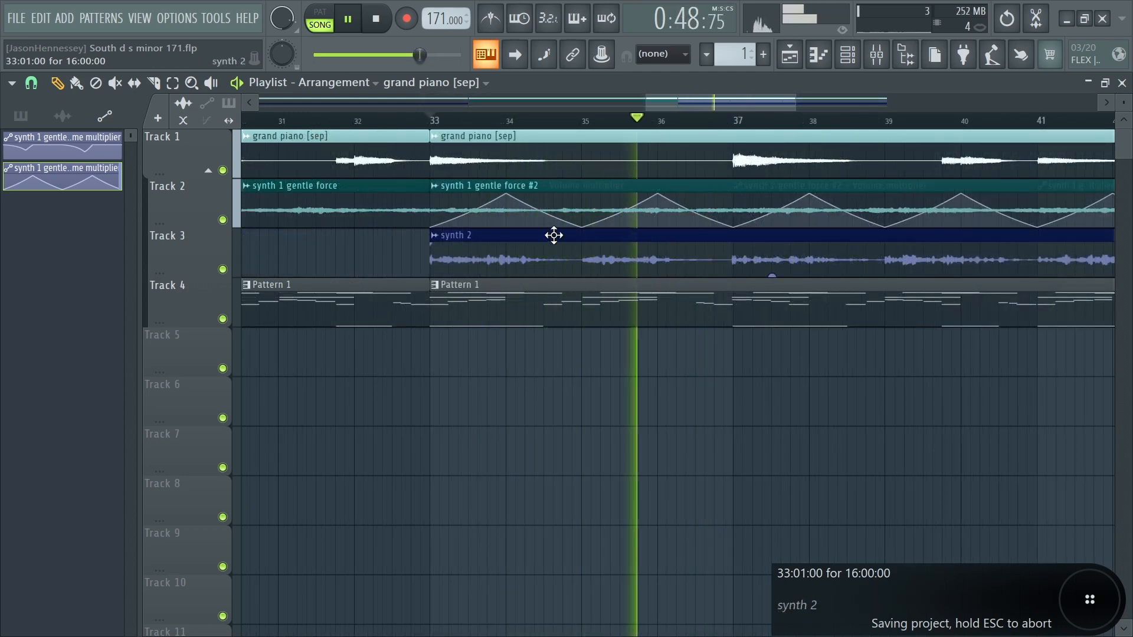
key(space)
click(76, 173)
click(458, 185)
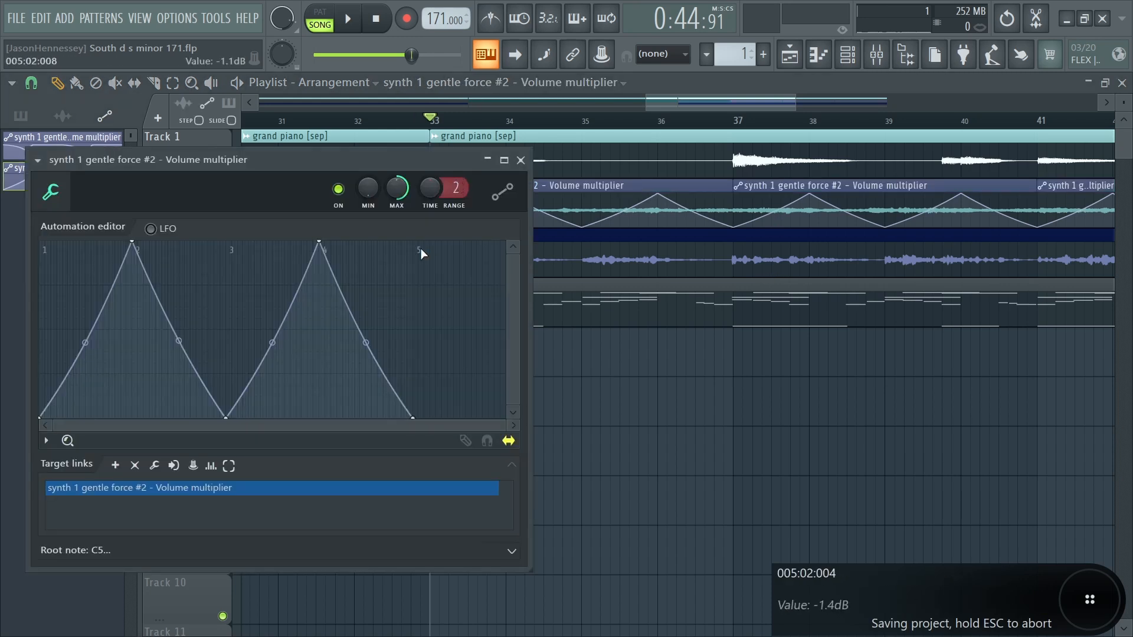
click(47, 442)
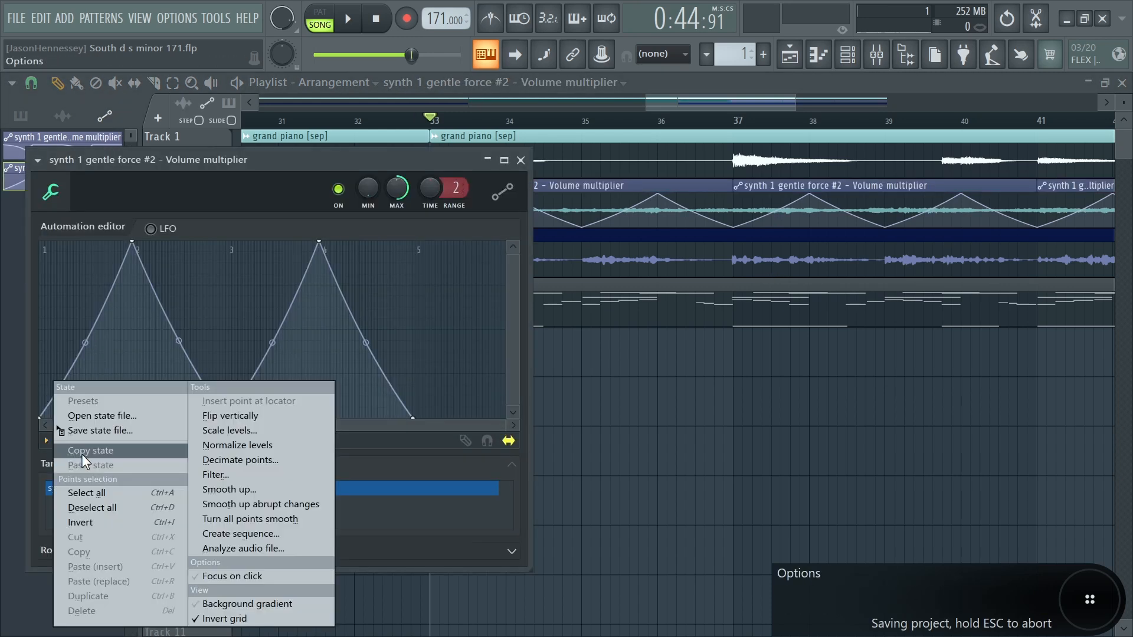
click(83, 452)
Create a volume automation for the synth 2 clip at bar 33 and paste the copied automation state into it.
click(650, 240)
click(441, 238)
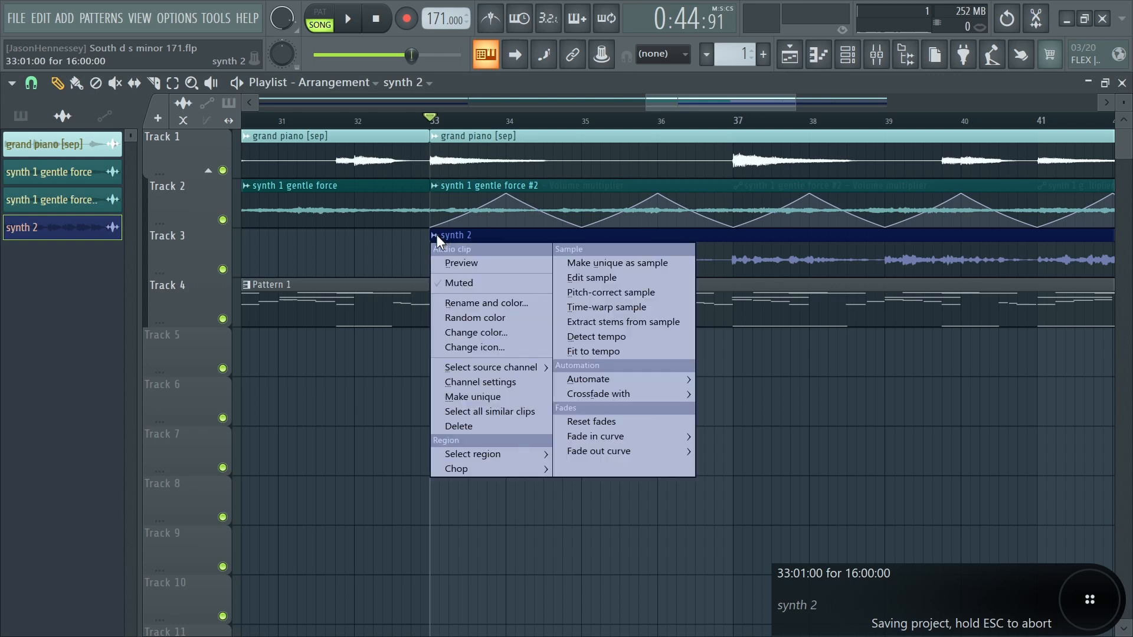
mouse_move(624, 384)
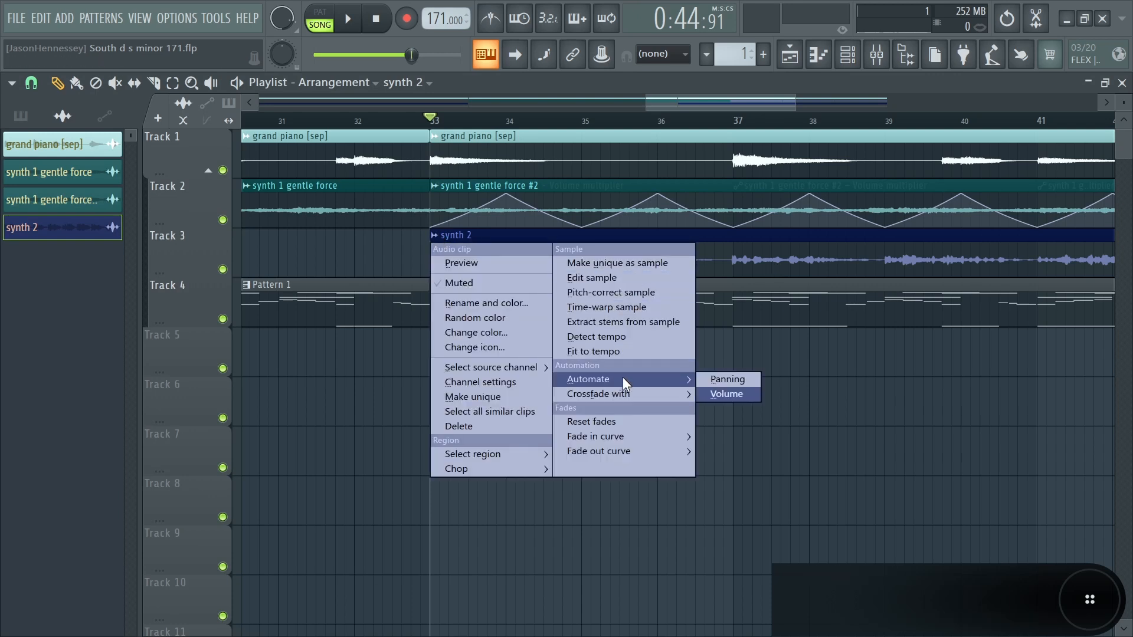
click(734, 399)
double_click(619, 238)
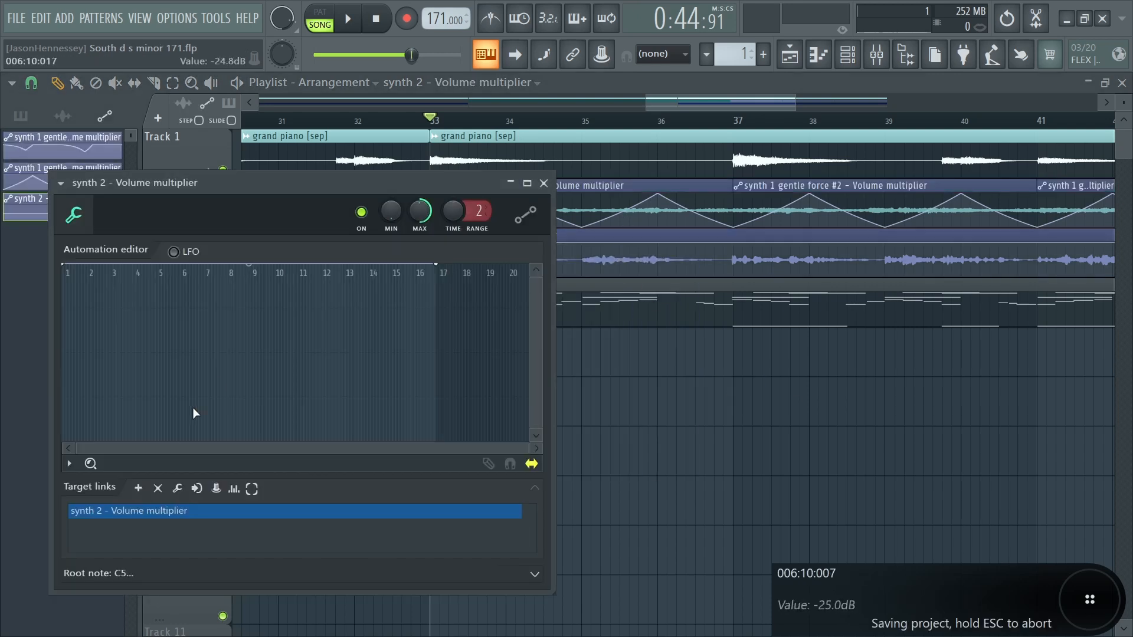
click(70, 463)
click(99, 467)
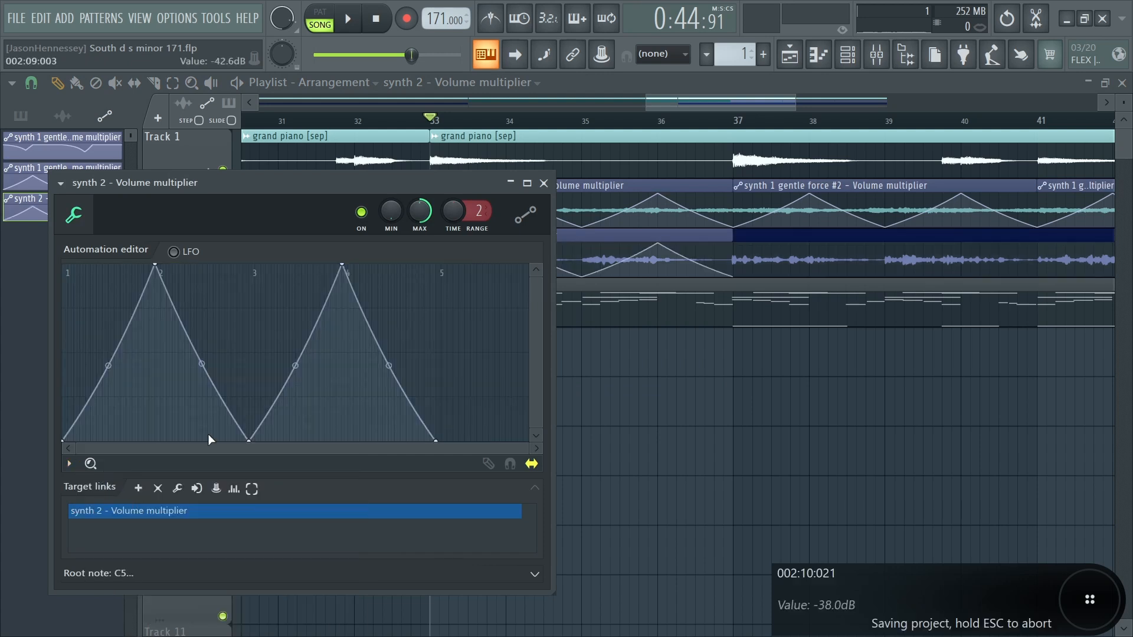
Flip the synth 2 volume automation vertically so it alternates with the synth 1 gentle force #2 automation.
click(70, 463)
click(239, 416)
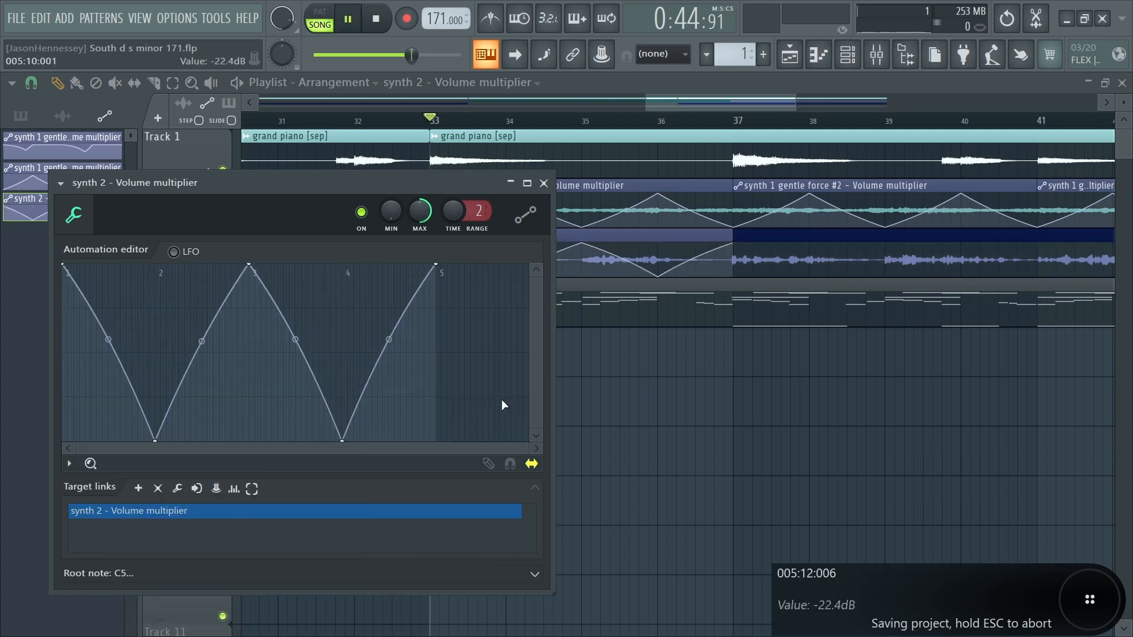
key(Escape)
Play from bar 33 and repeat the four-bar synth 2 volume automation clip on Track 3 up to bar 49.
key(space)
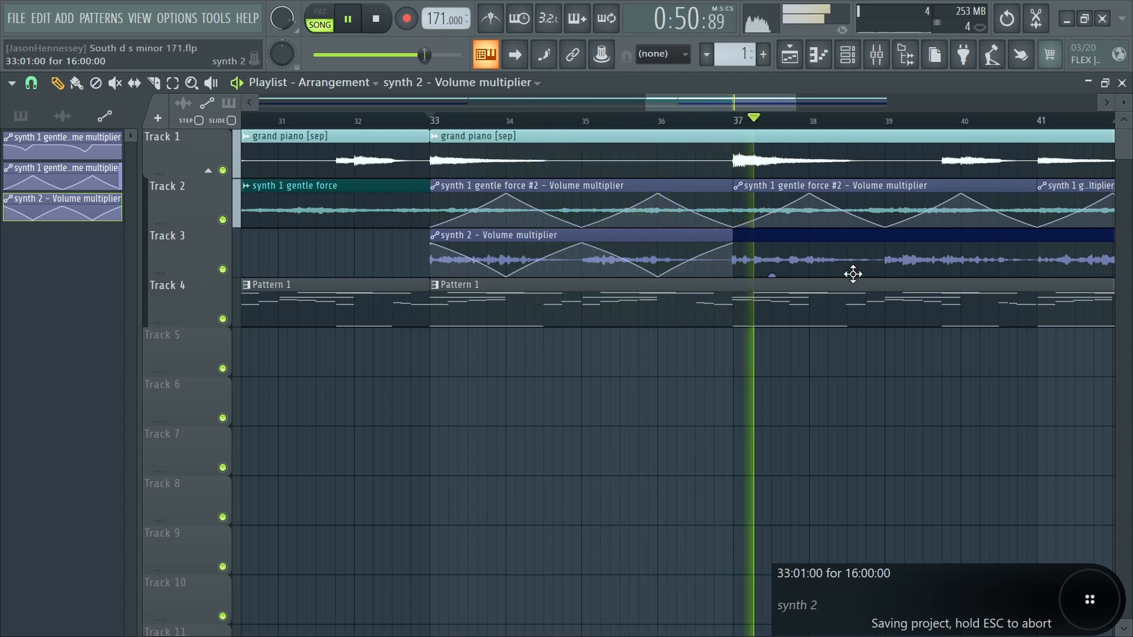
drag(617, 235, 917, 240)
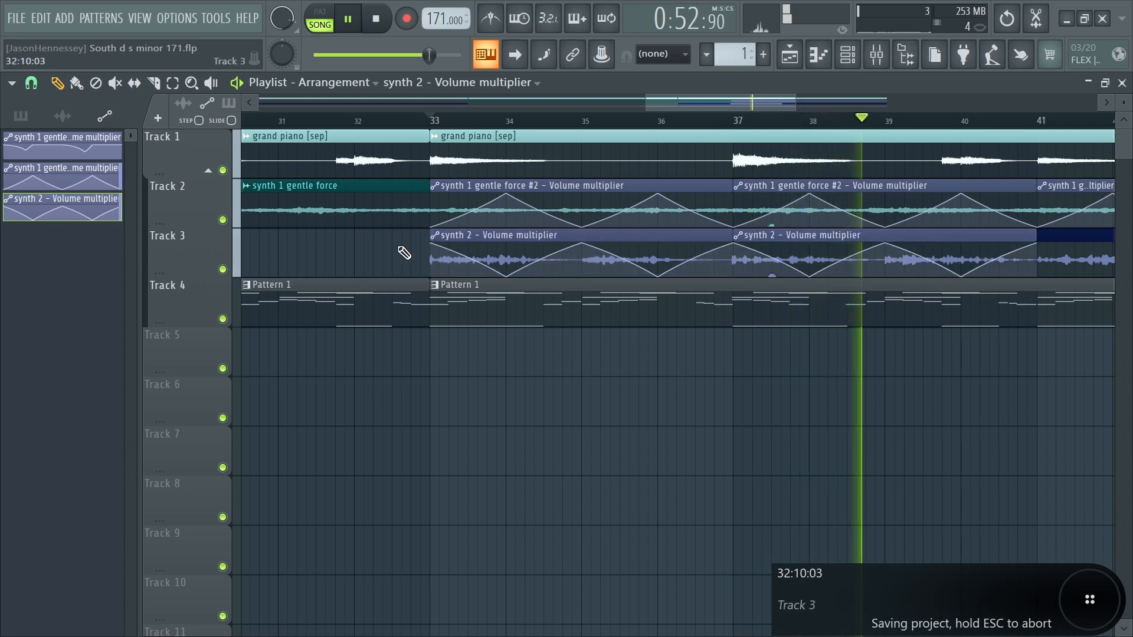
scroll(399, 253, down, 3)
drag(642, 253, 898, 242)
scroll(613, 395, down, 4)
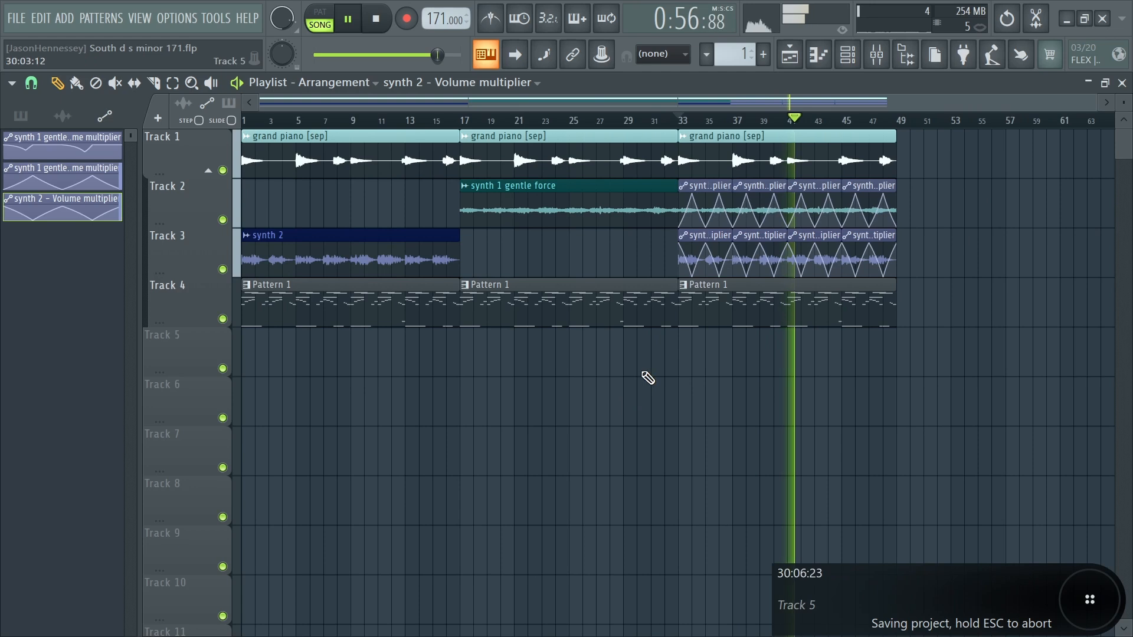
click(679, 295)
click(563, 205)
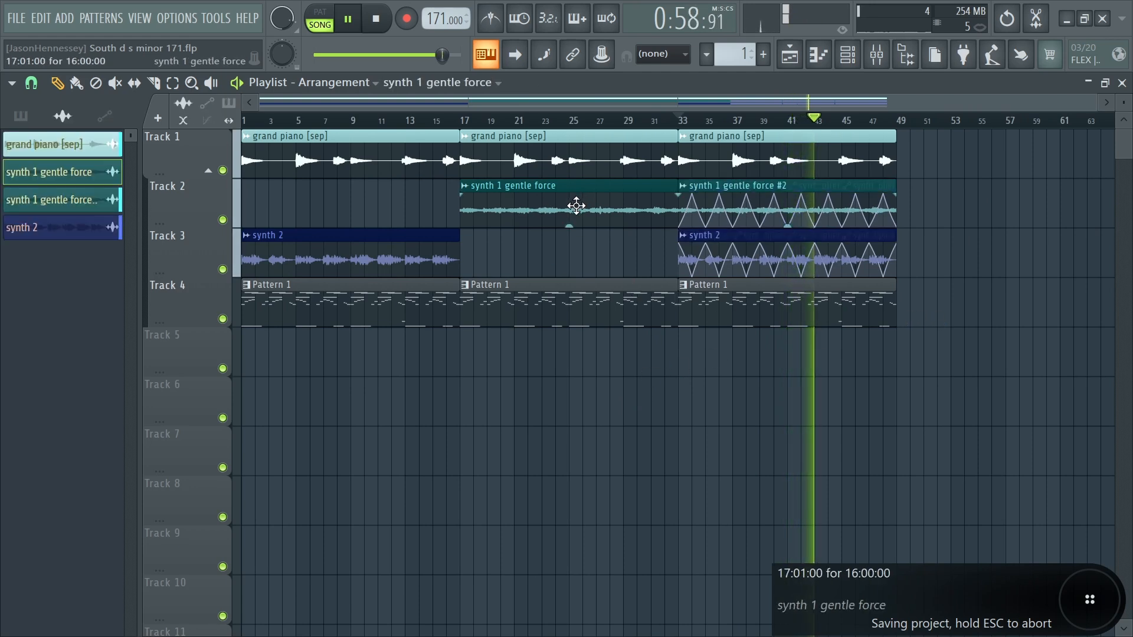
scroll(611, 281, down, 2)
scroll(756, 329, up, 3)
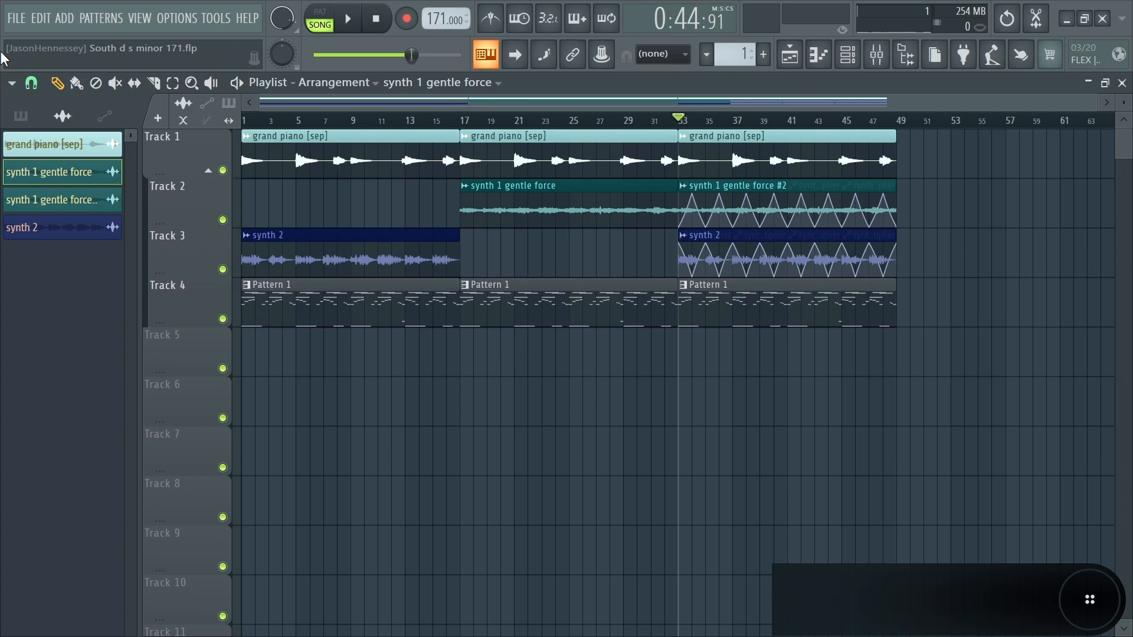
click(62, 116)
click(75, 166)
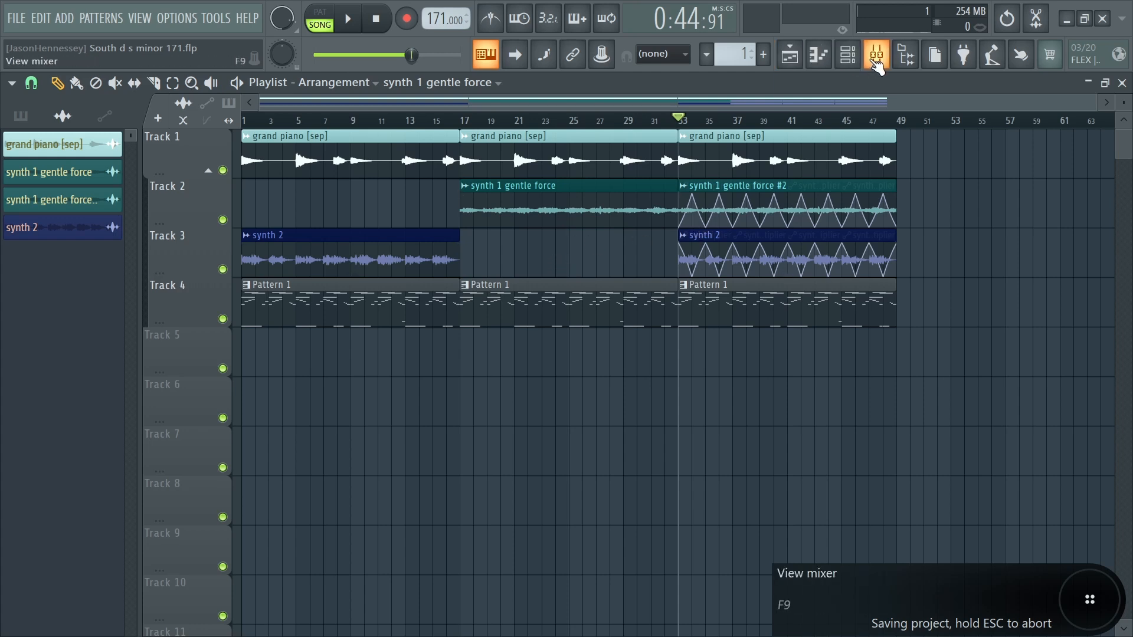
Review the mixer and the unsorted channels in the channel rack, and return to the playlist.
click(876, 62)
click(848, 55)
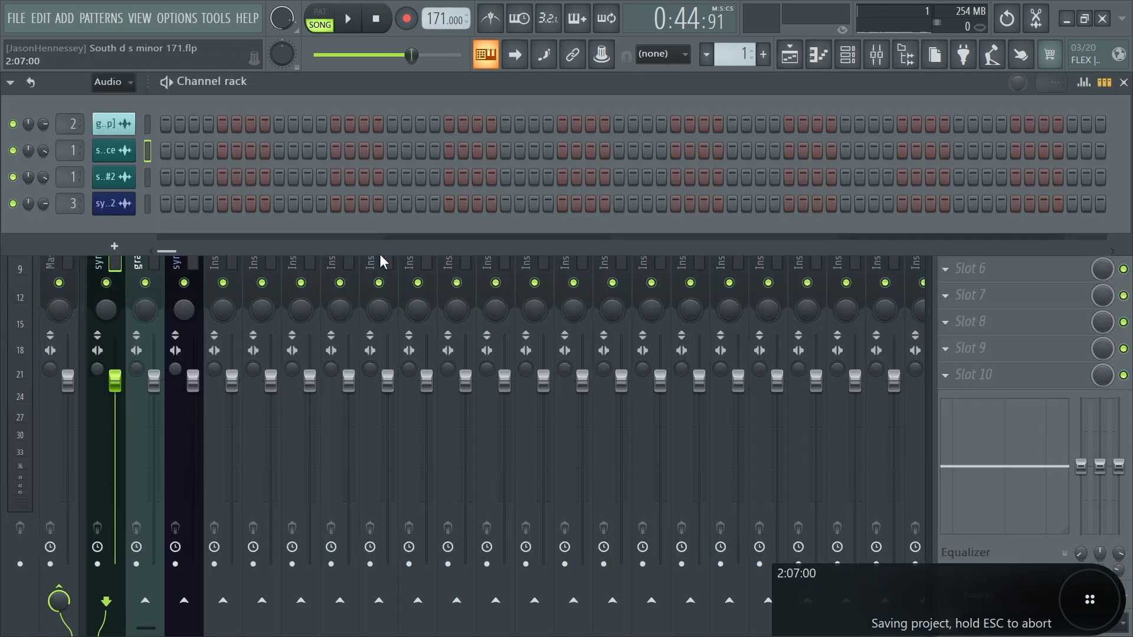
click(110, 82)
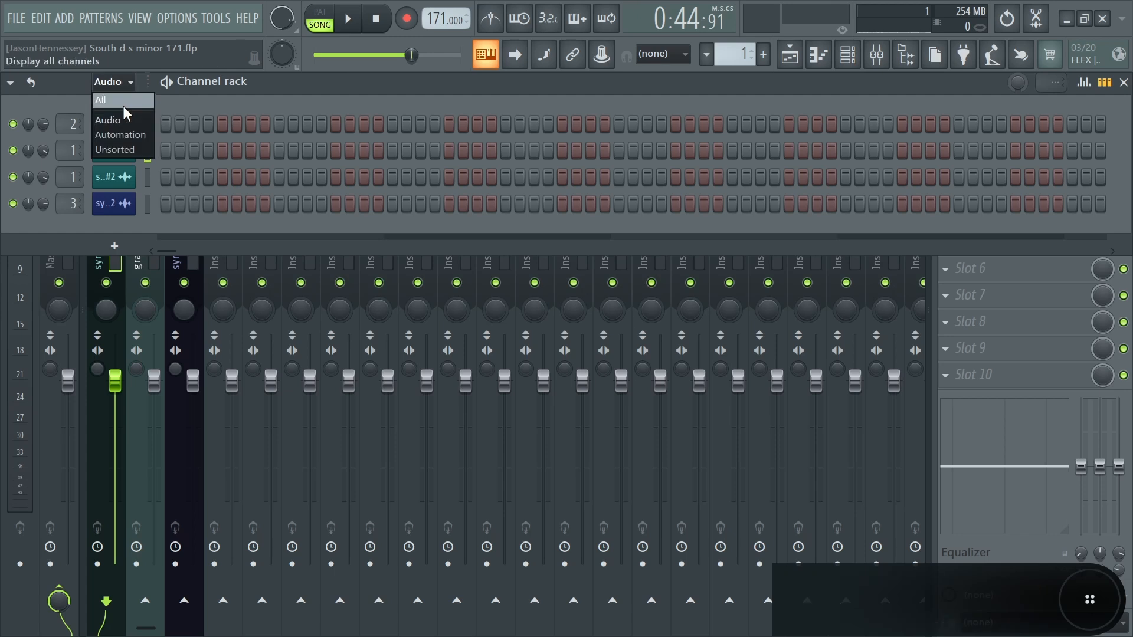
click(140, 147)
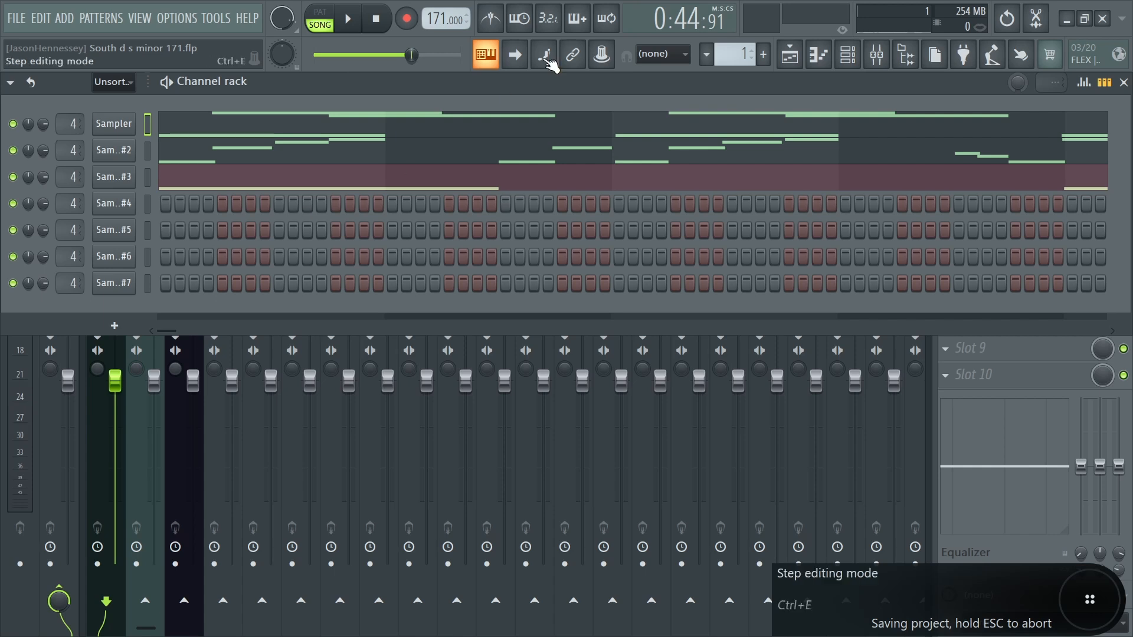
click(790, 55)
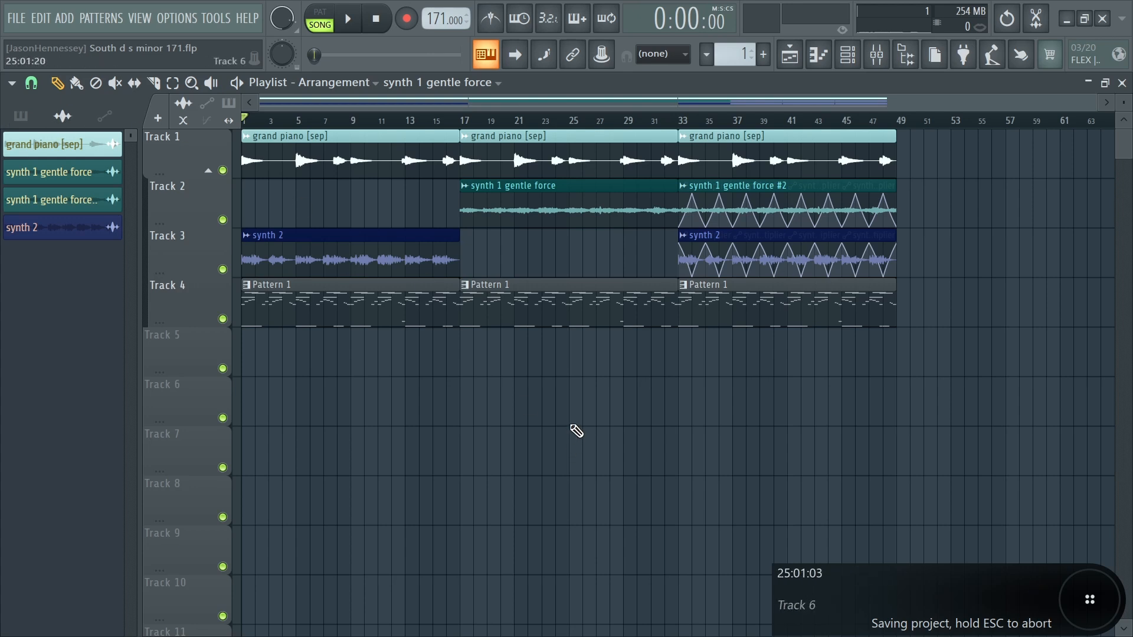
Play the arrangement from the beginning and open the project's file commands.
key(space)
click(16, 18)
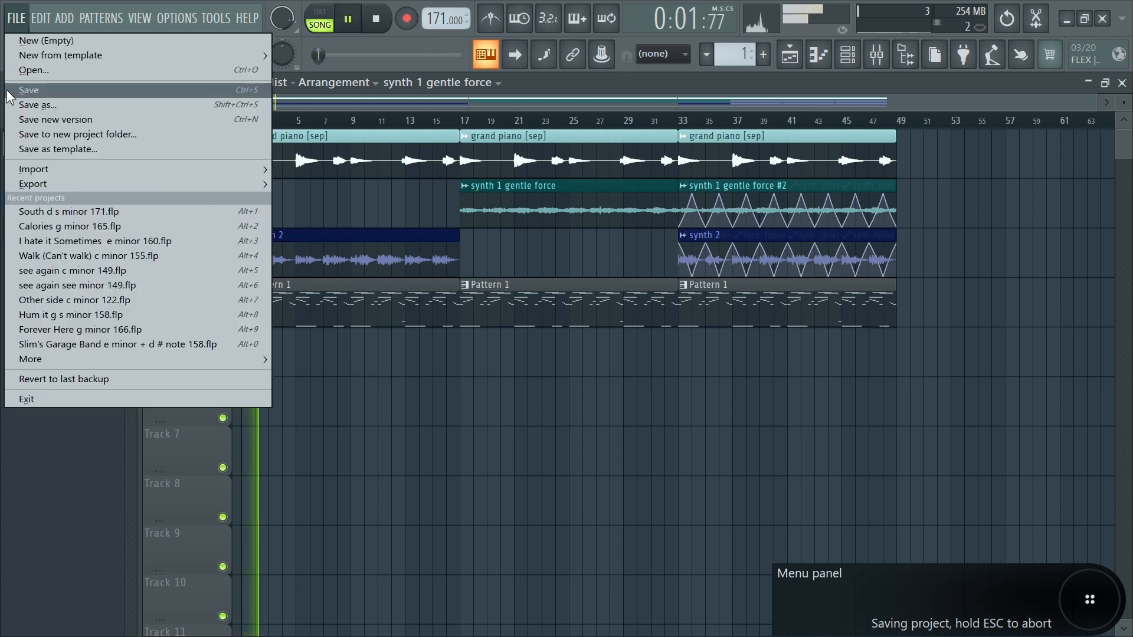